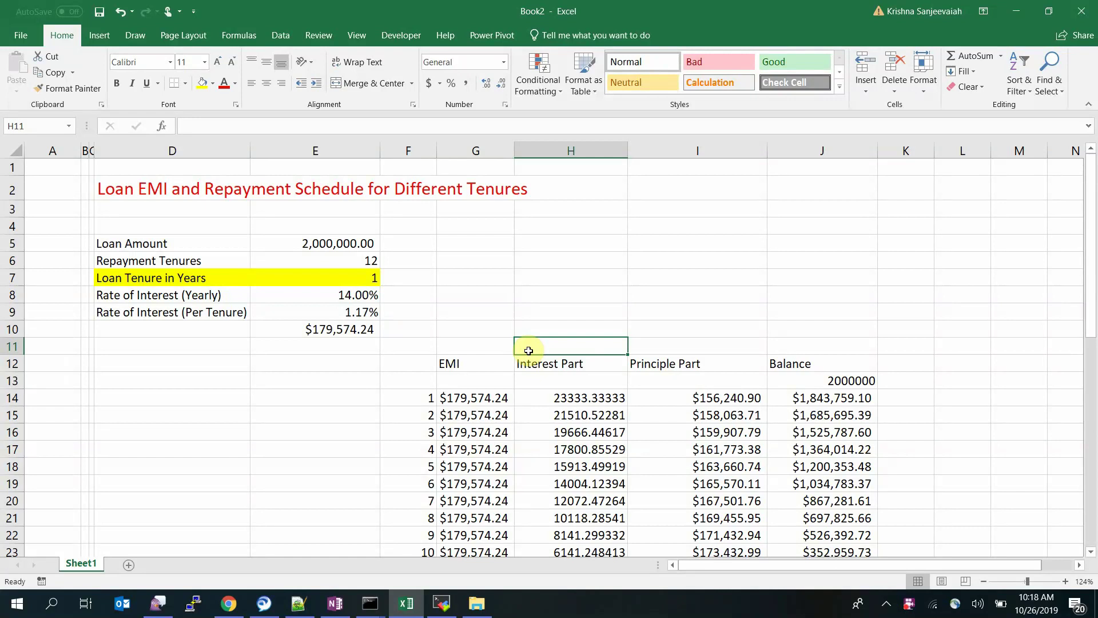
Switch to Chrome to view the YouTube channel page and return to the loan workbook in Excel.
left_click(228, 604)
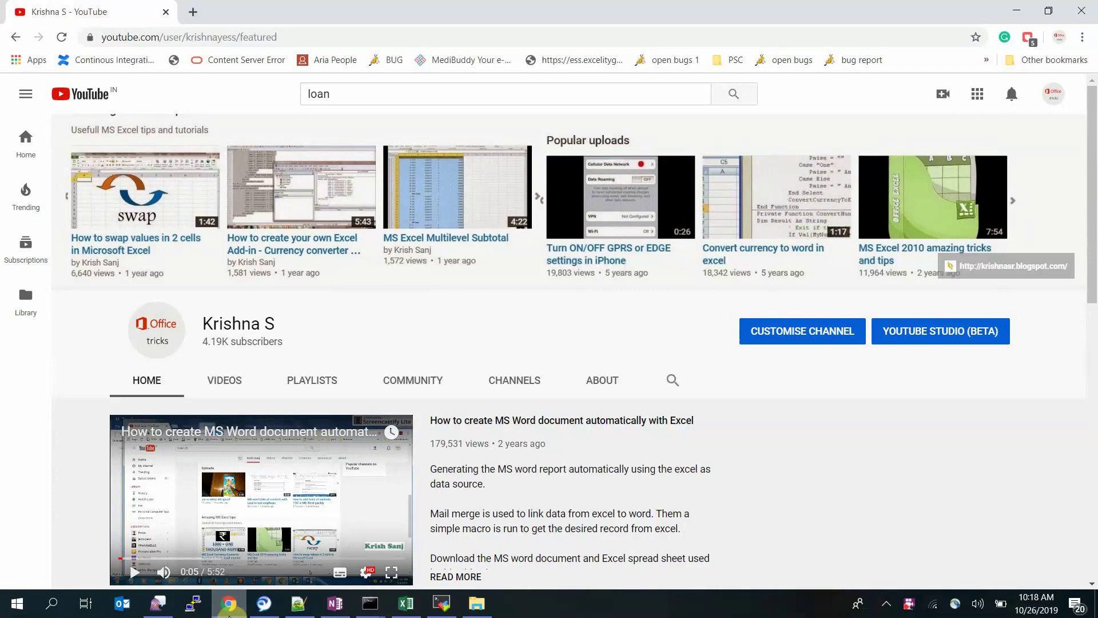
left_click(230, 614)
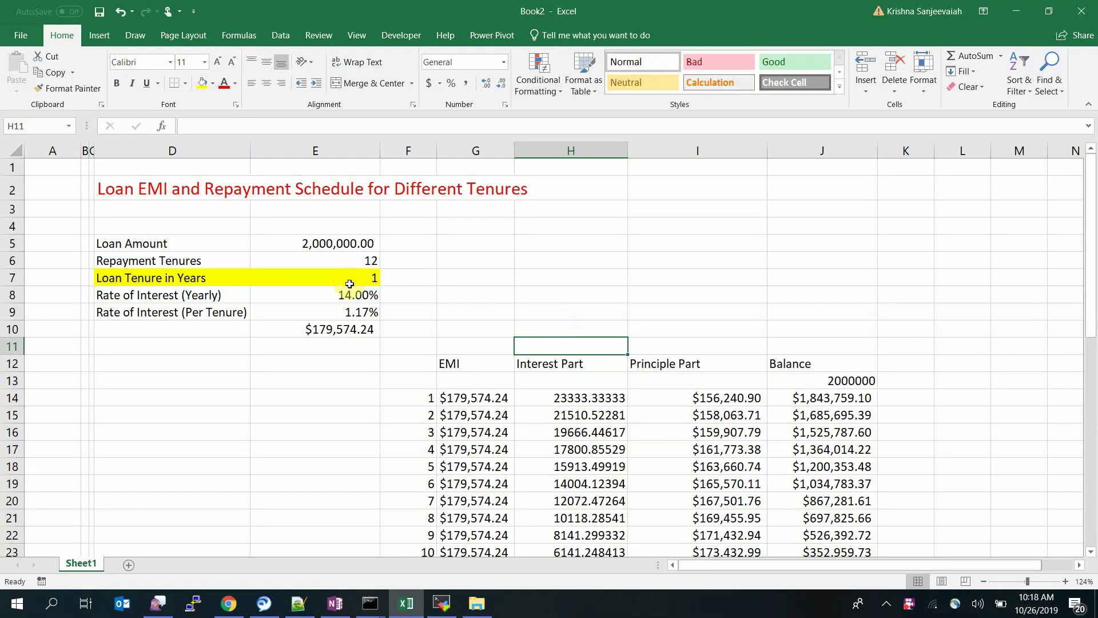
Review the loan amount, repayment tenures, loan tenure in years, and the yearly and per-tenure interest rate rows.
left_click(333, 249)
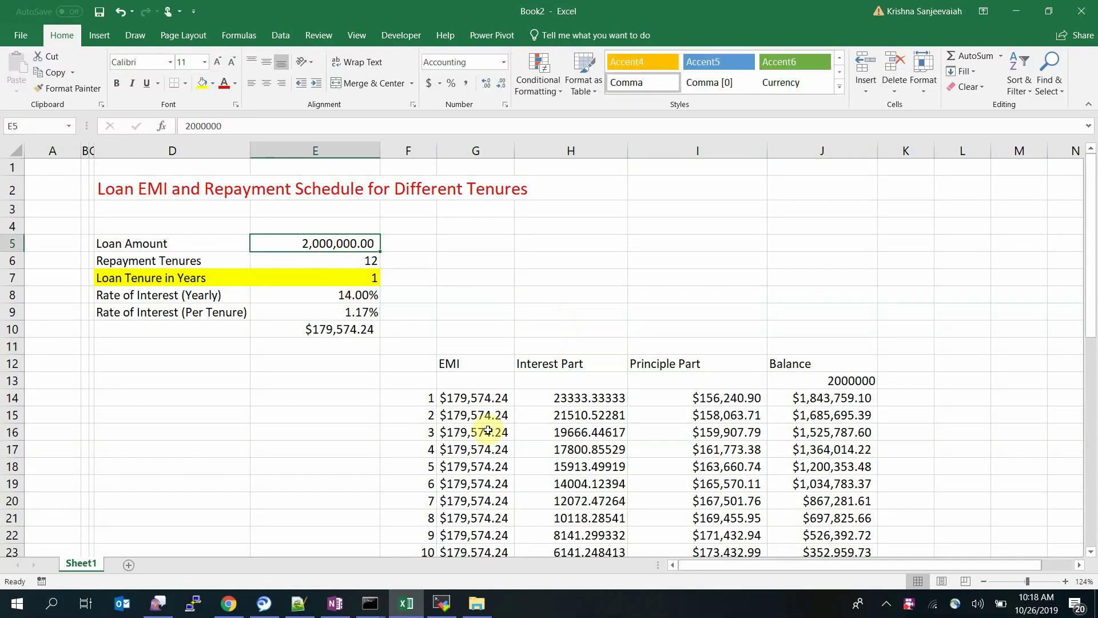
left_click(297, 261)
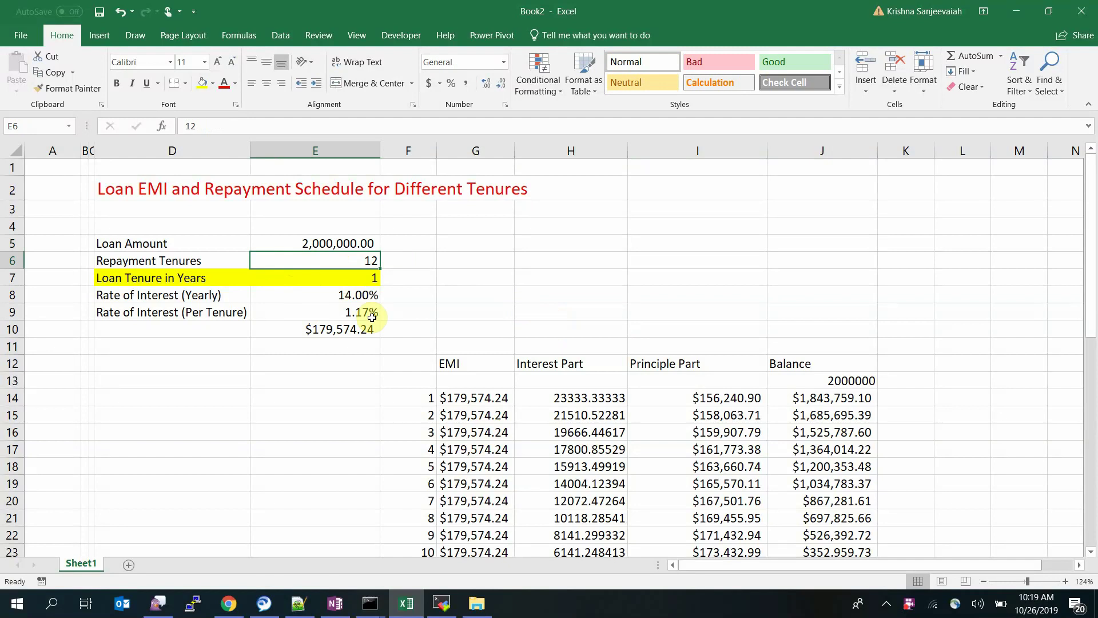
left_click(306, 274)
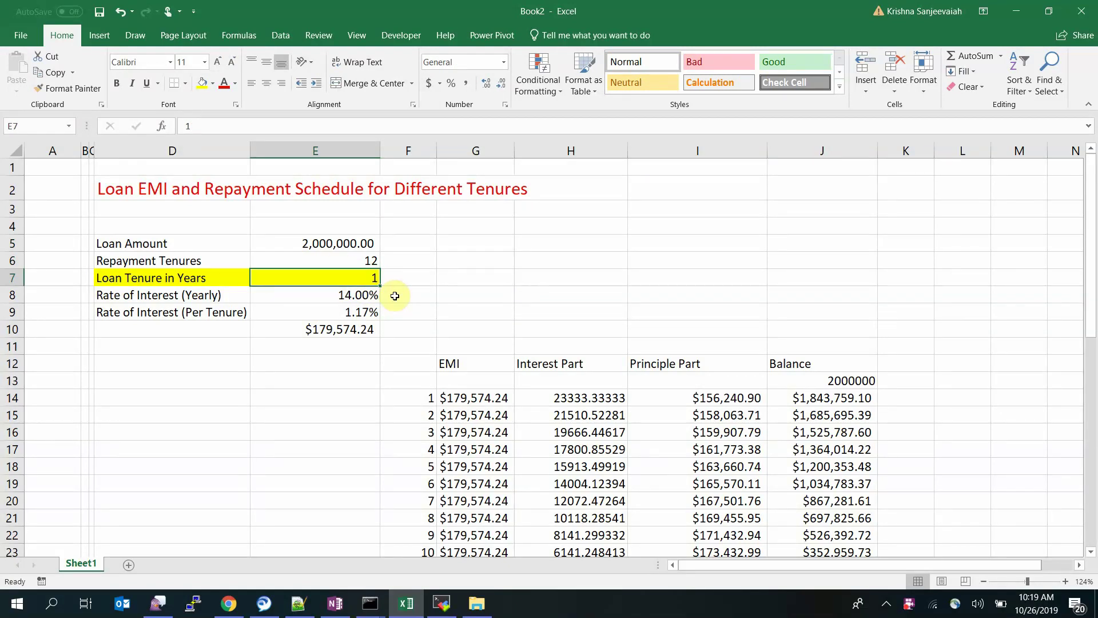
left_click(189, 278)
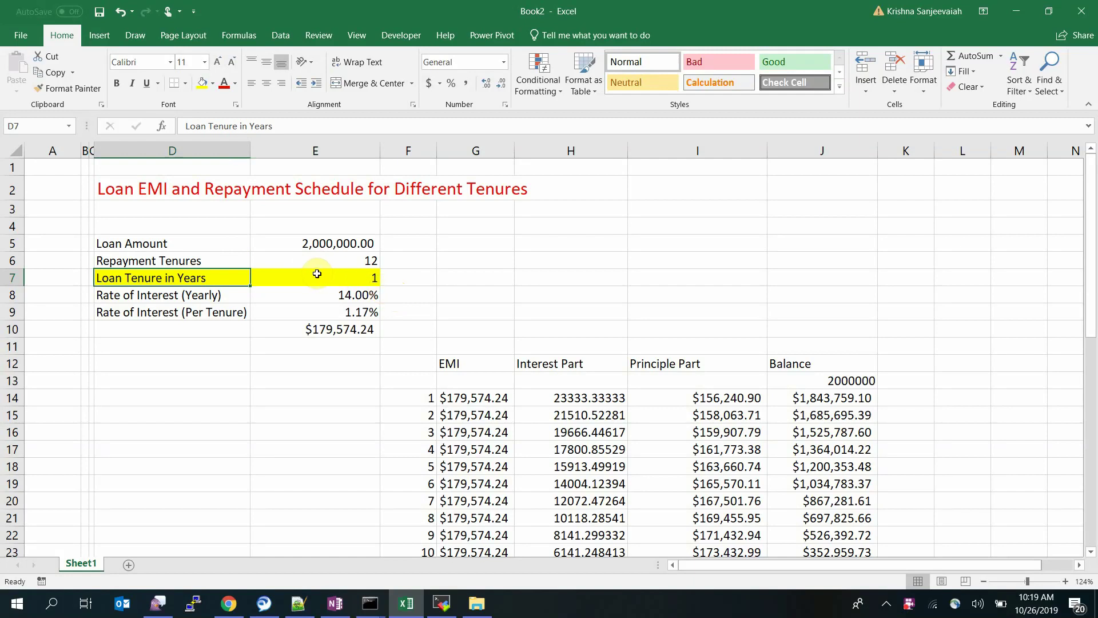
left_click(217, 298)
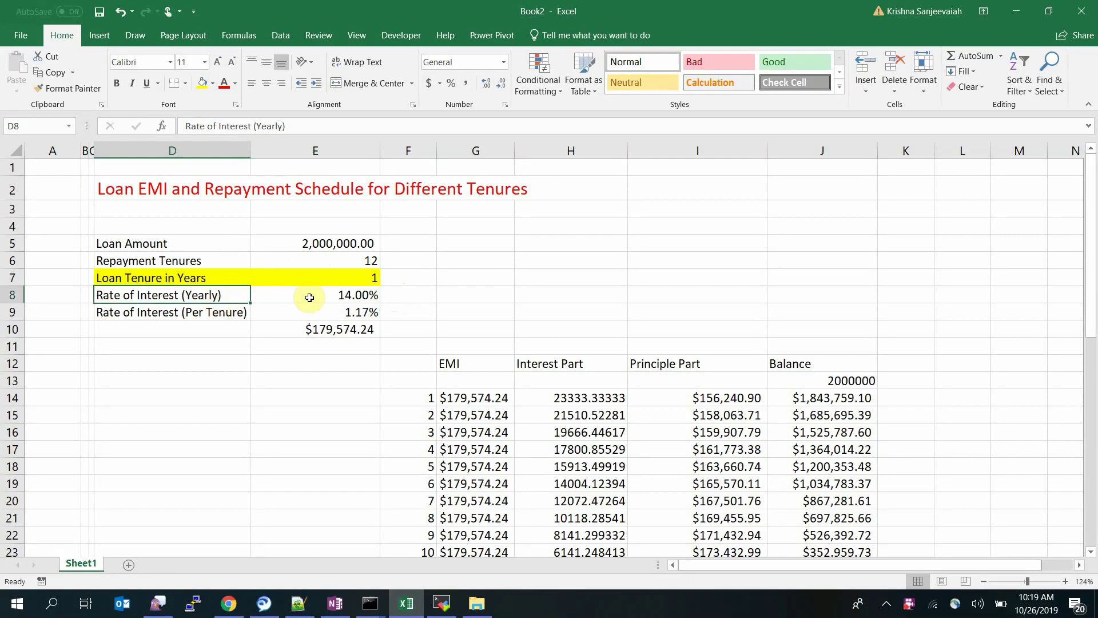
left_click(221, 314)
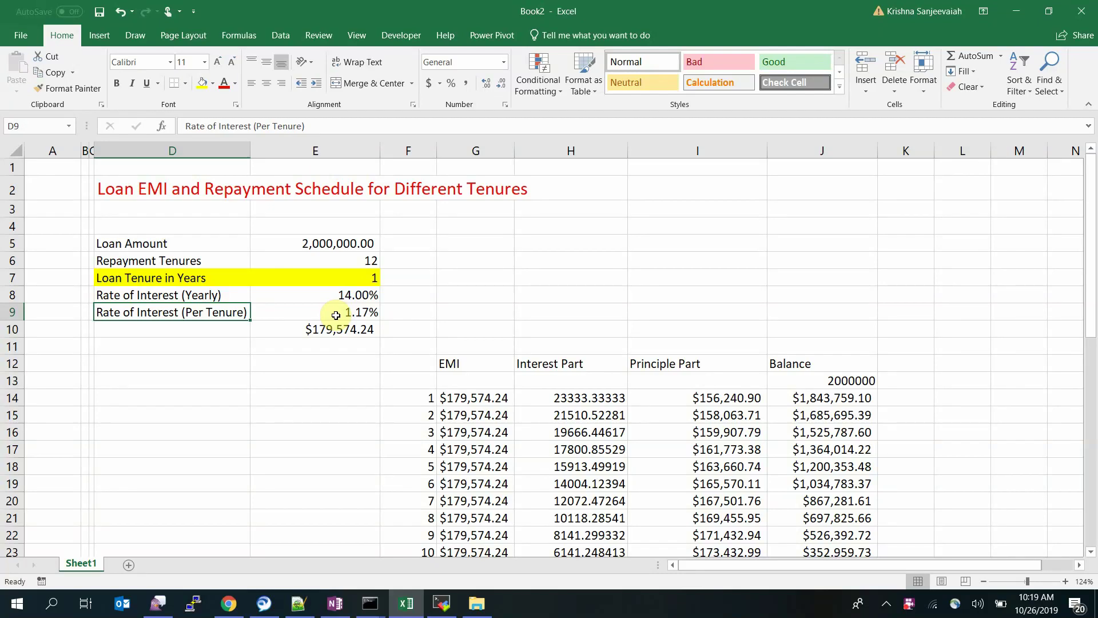
Set the Loan Tenure in Years to 2 and the Repayment Tenures to 24.
left_click(345, 261)
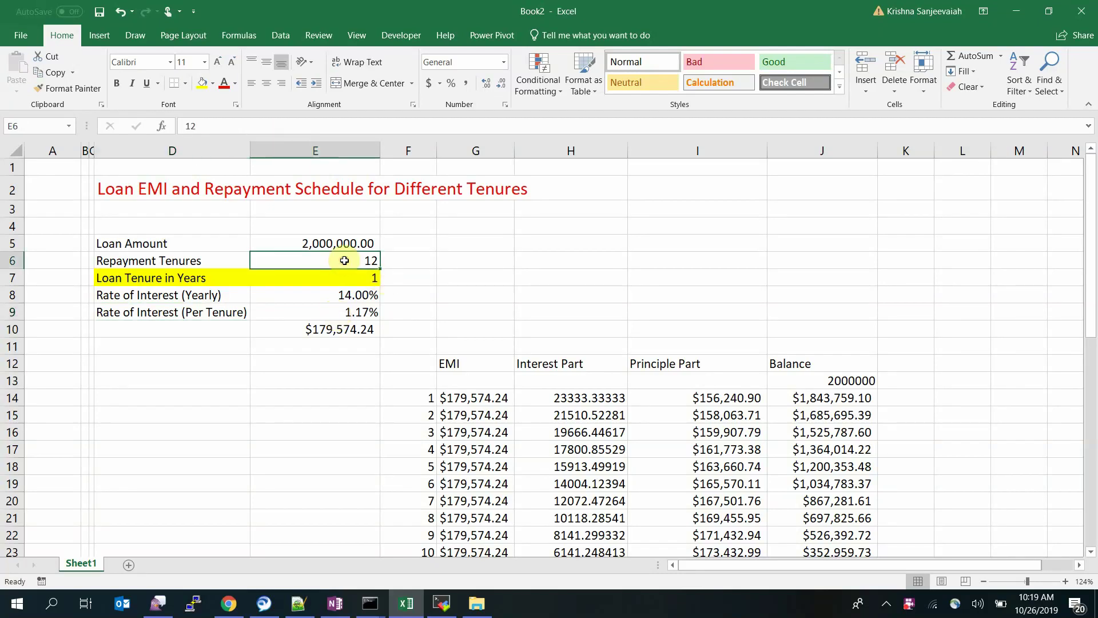
left_click(334, 278)
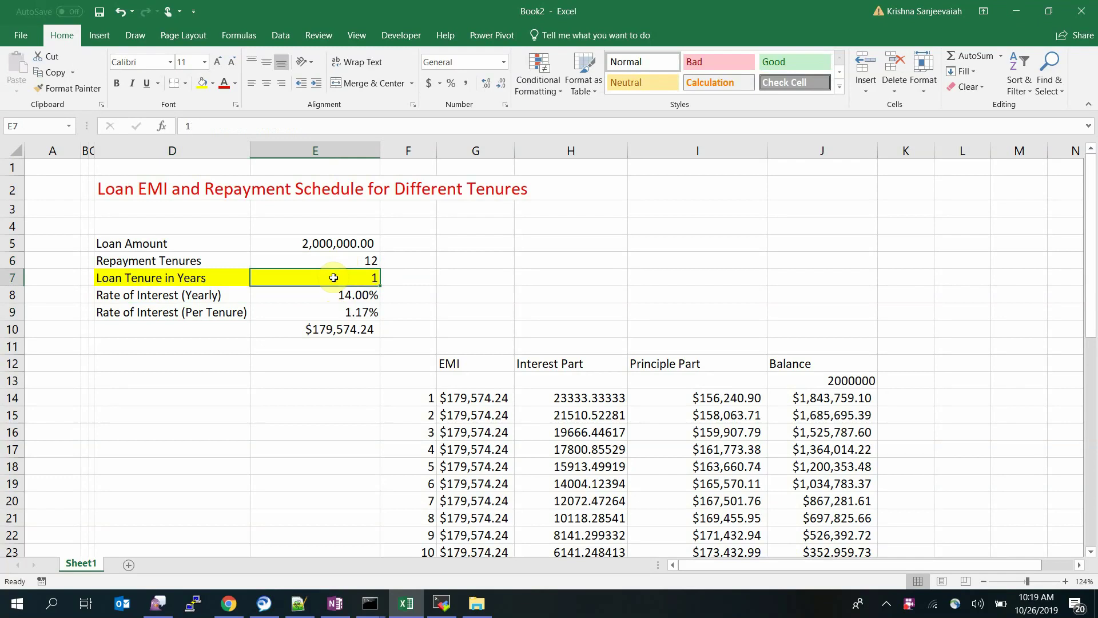
type("2")
key("Return")
key("Up")
key("Up")
type("24")
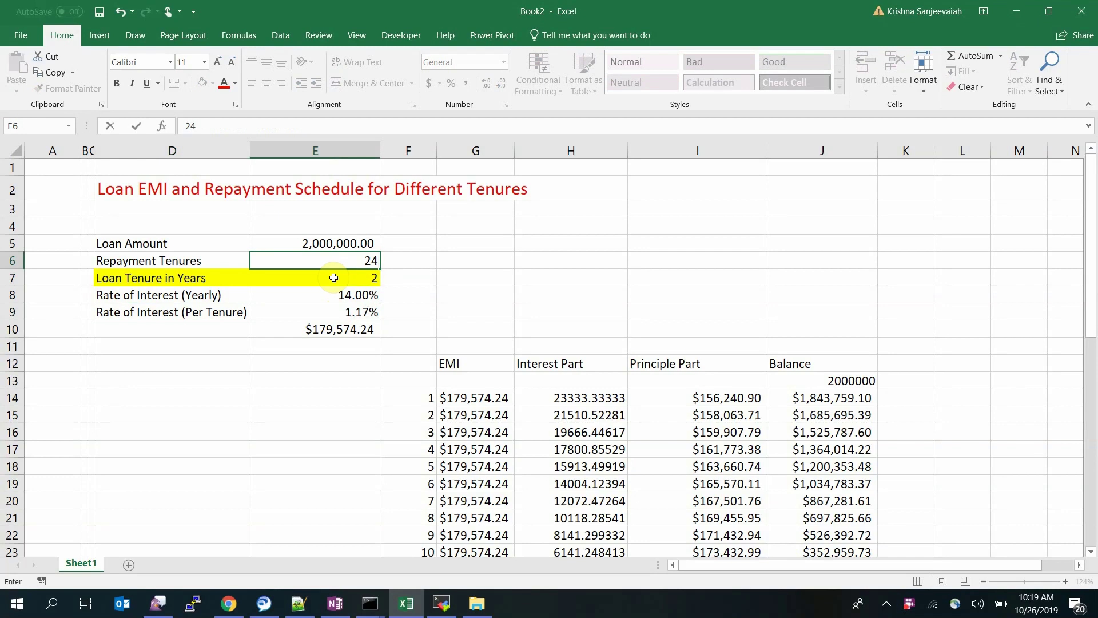
key("Return")
key("Down")
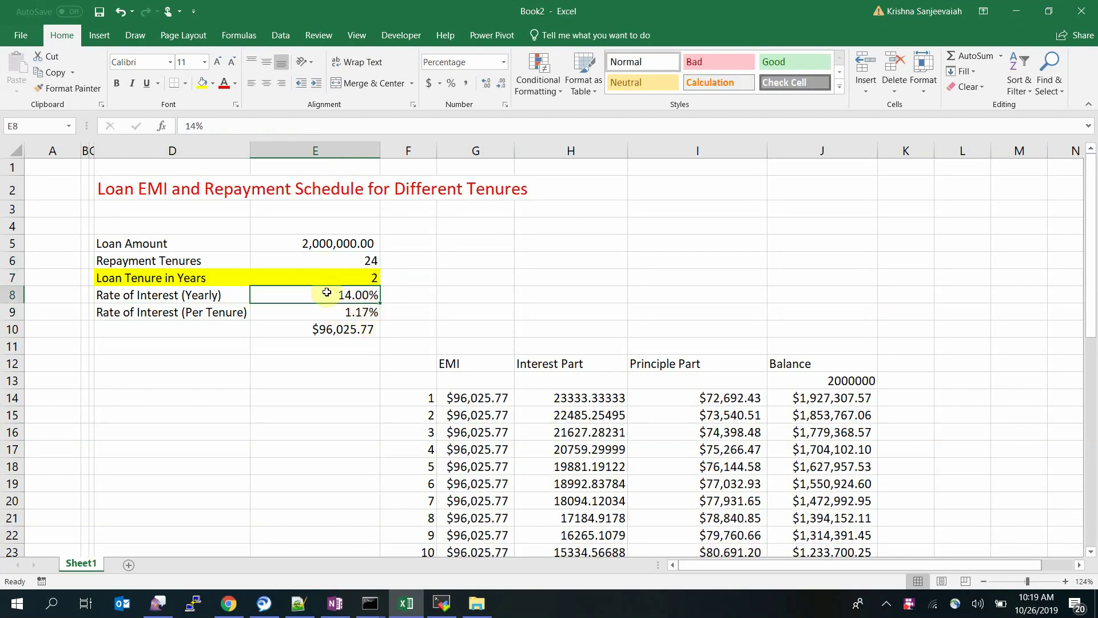
Inspect the formula behind the per-tenure interest rate in E9 and leave it as it is.
left_click(289, 312)
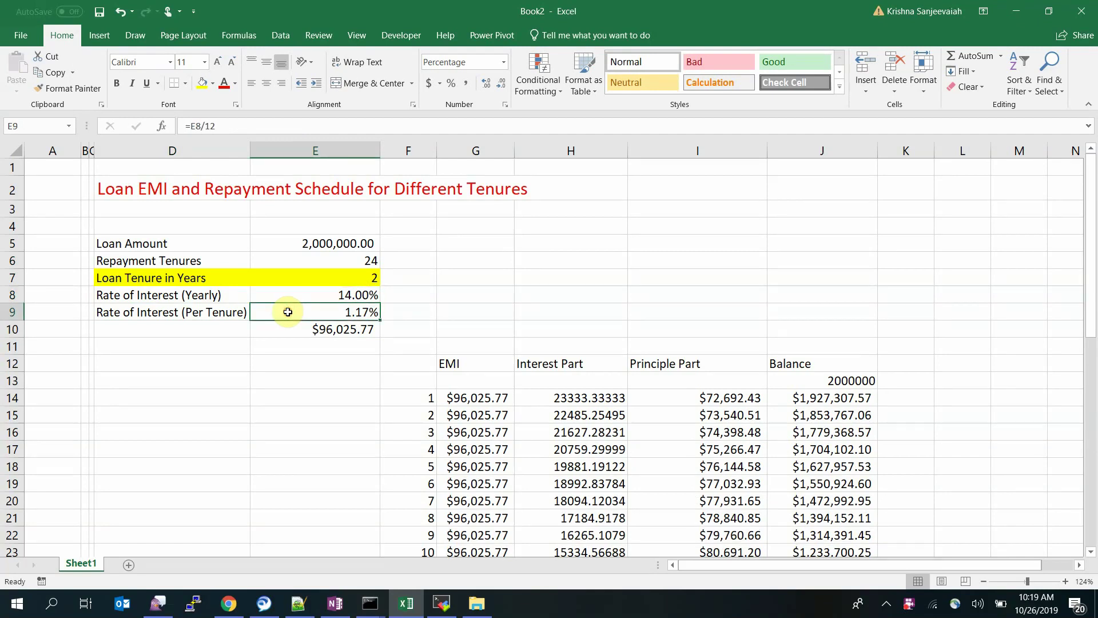
left_click(231, 124)
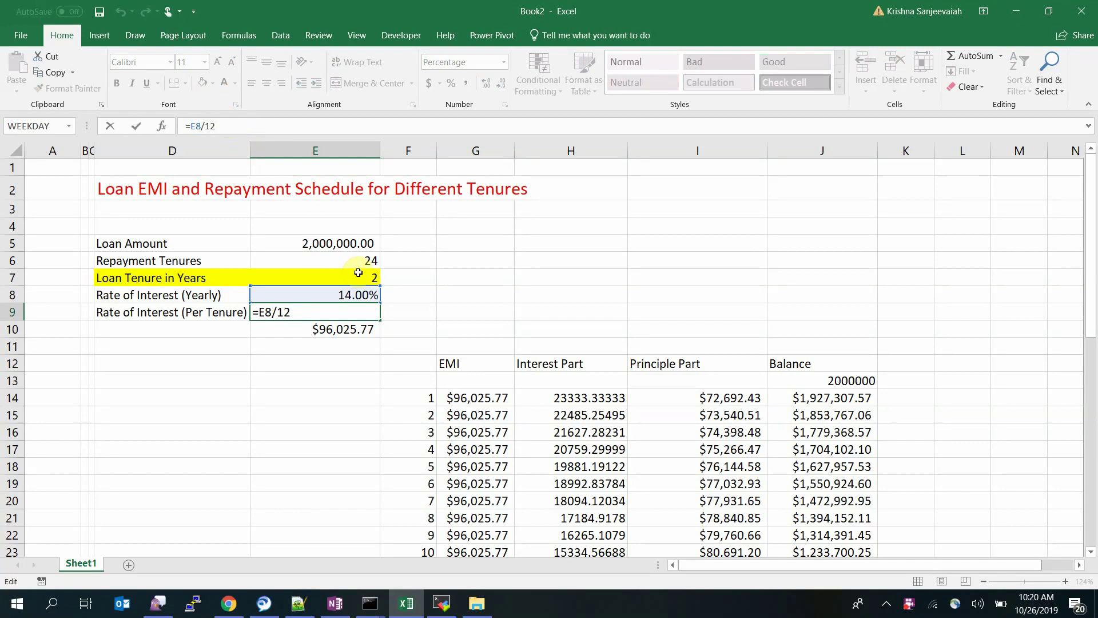
key("Return")
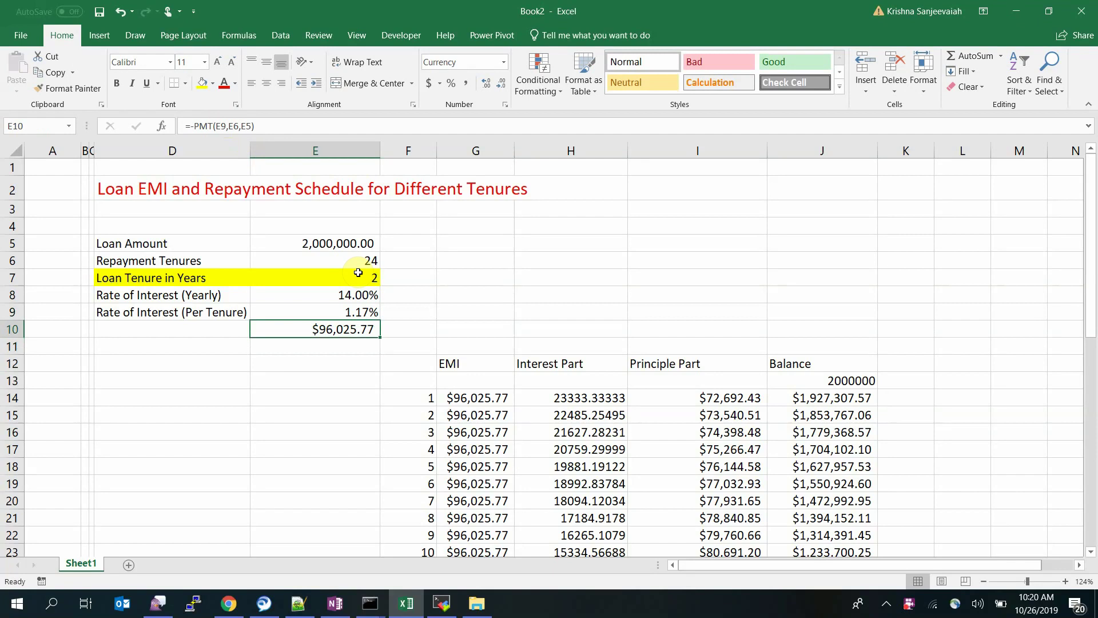
left_click(339, 243)
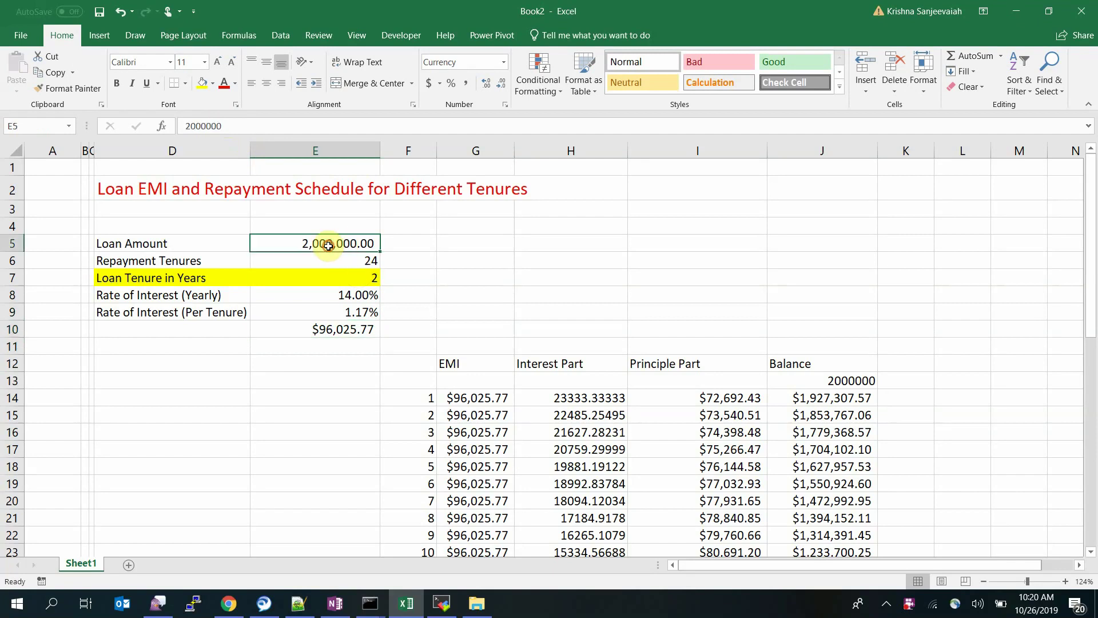
Examine the Rate, Nper and Pv arguments of the PMT function in E10 against the loan input cells.
left_click(357, 337)
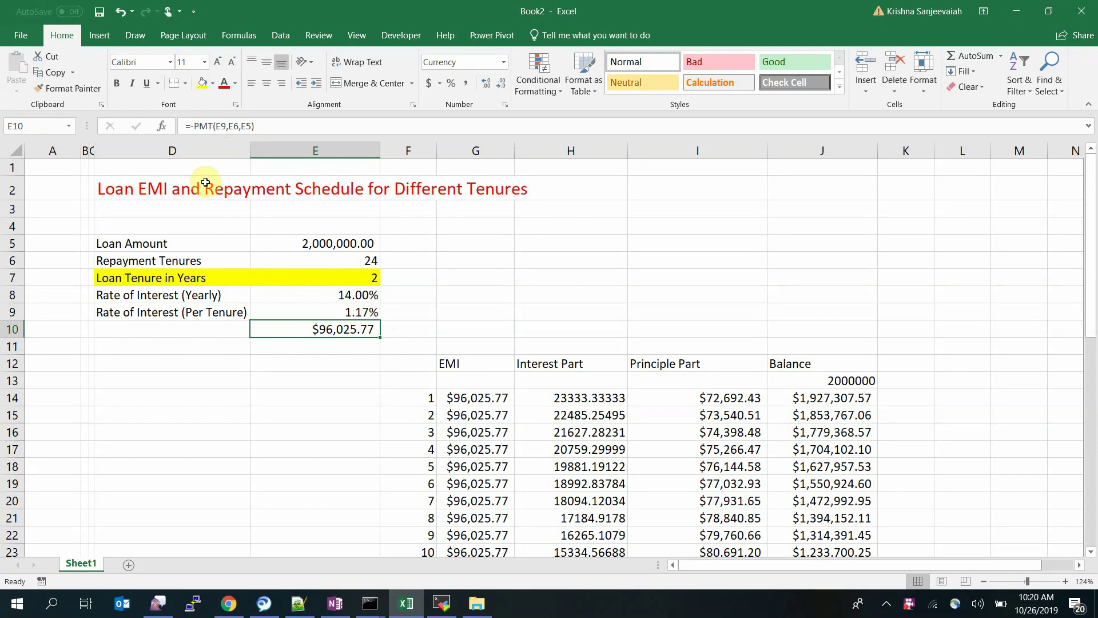
left_click(163, 126)
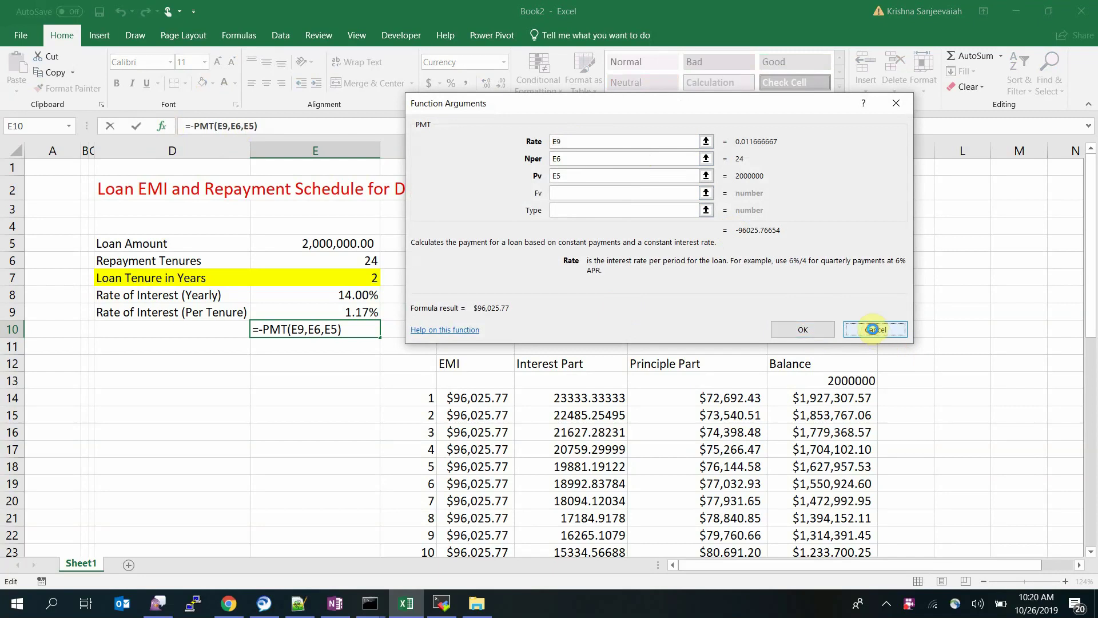
left_click(803, 330)
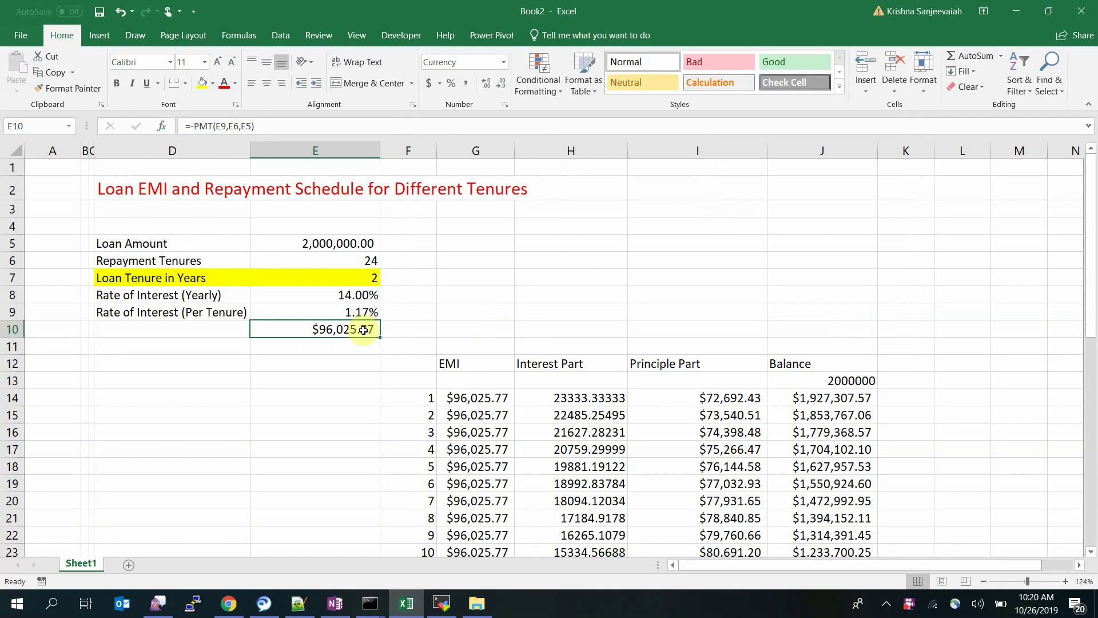
left_click(164, 127)
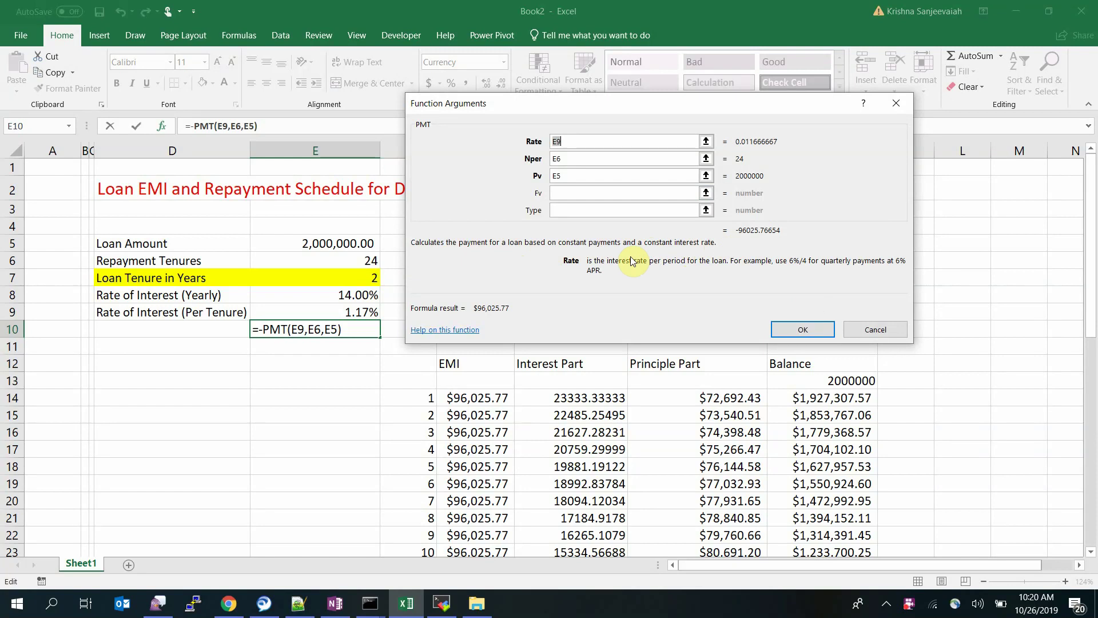
left_click(871, 333)
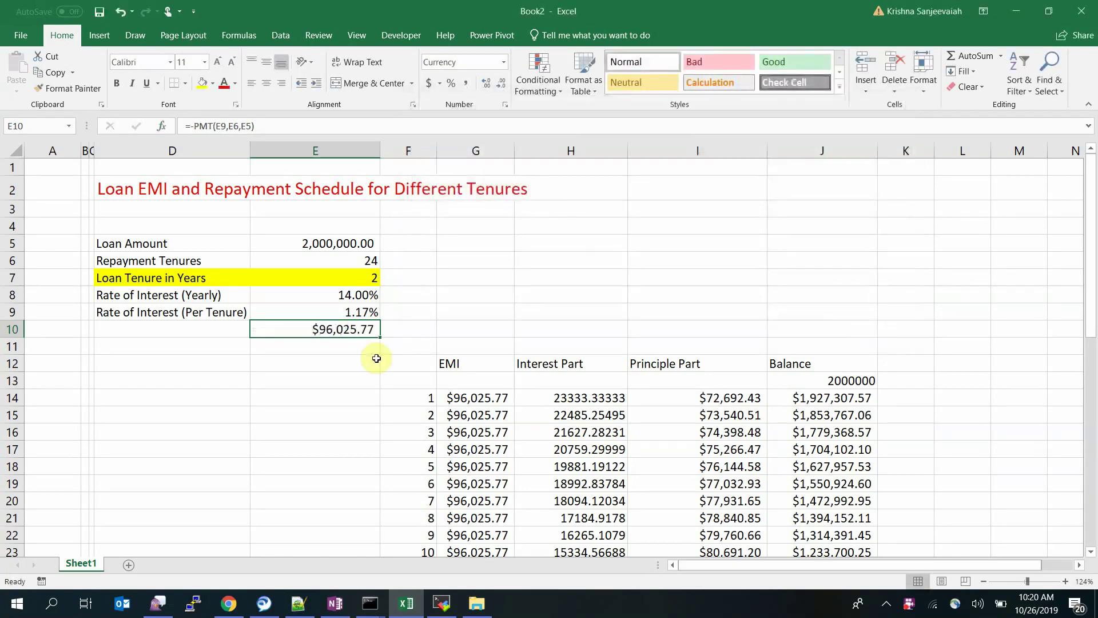
left_click(162, 125)
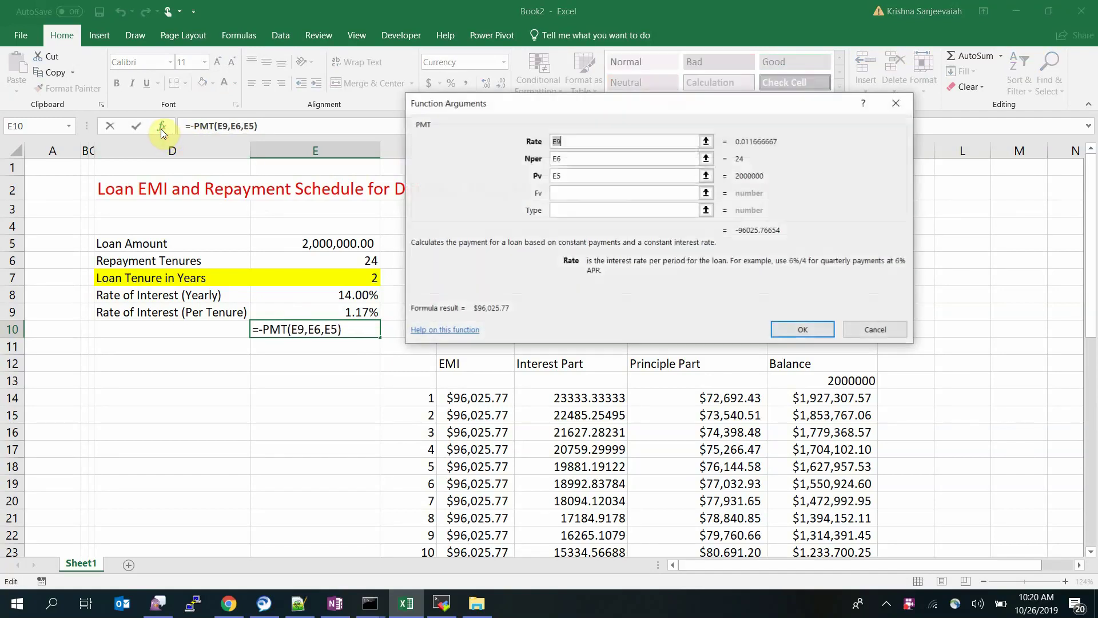
left_click_drag(513, 107, 272, 391)
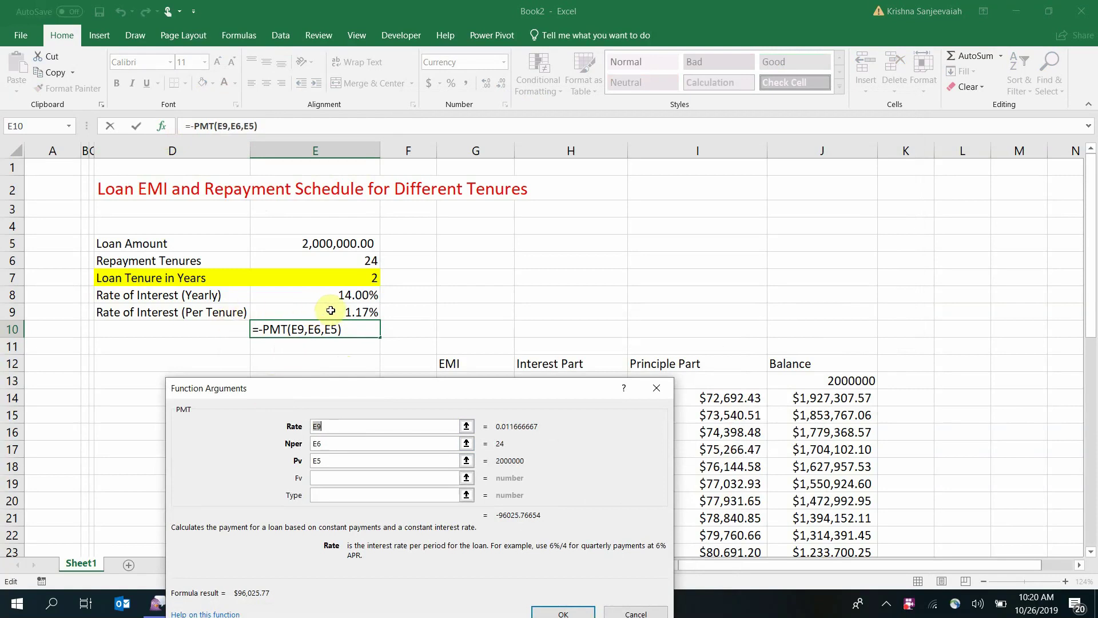
left_click(340, 443)
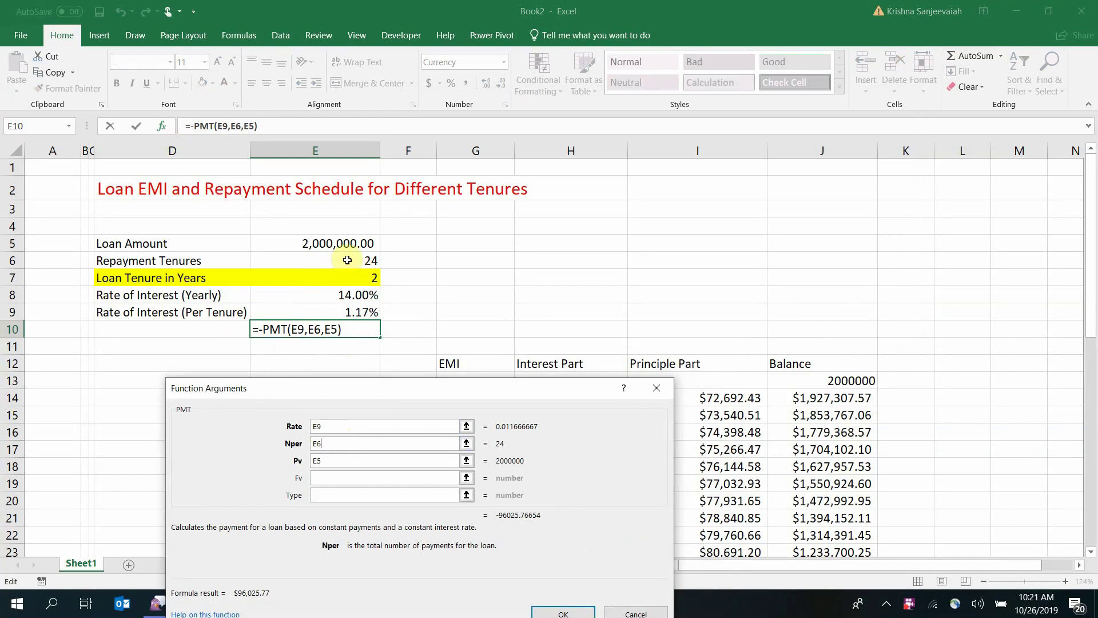
left_click(335, 459)
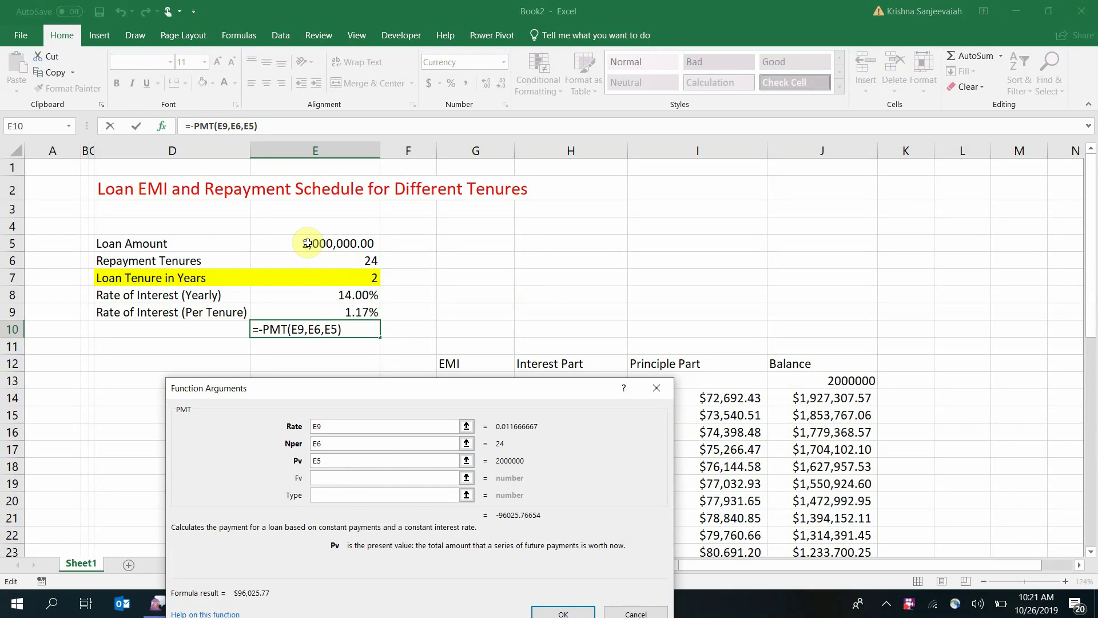
left_click_drag(534, 382, 757, 146)
left_click(774, 375)
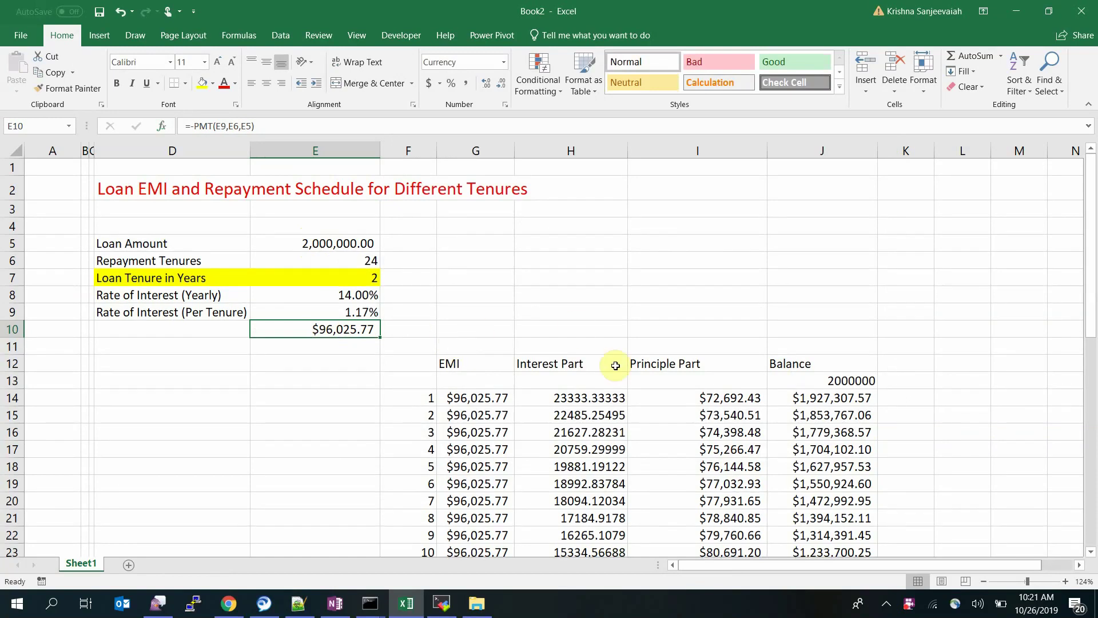
Inspect the EMI, Interest Part and Principle Part columns of the repayment schedule, including the first-period formulas in G14 and H14.
scroll(625, 409, "down", 1)
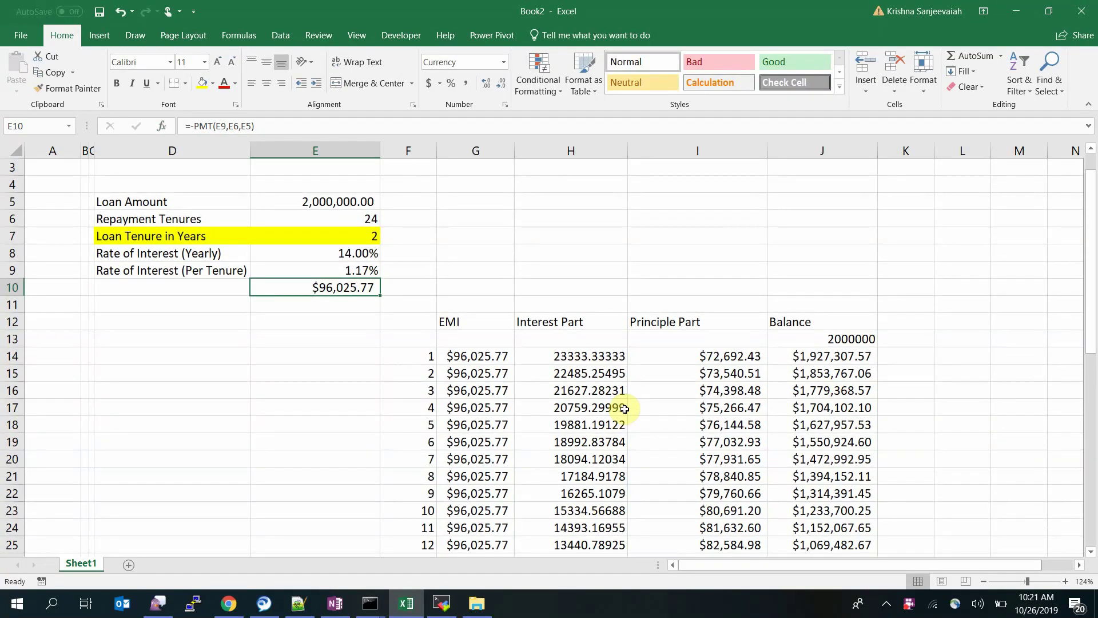
scroll(624, 409, "down", 1)
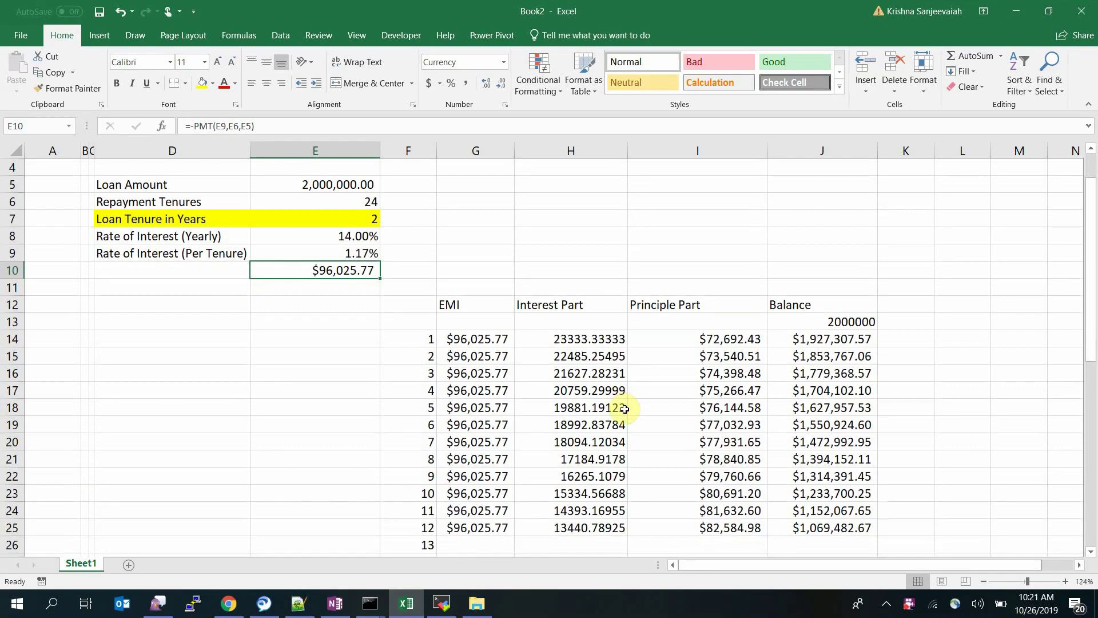
left_click(490, 337)
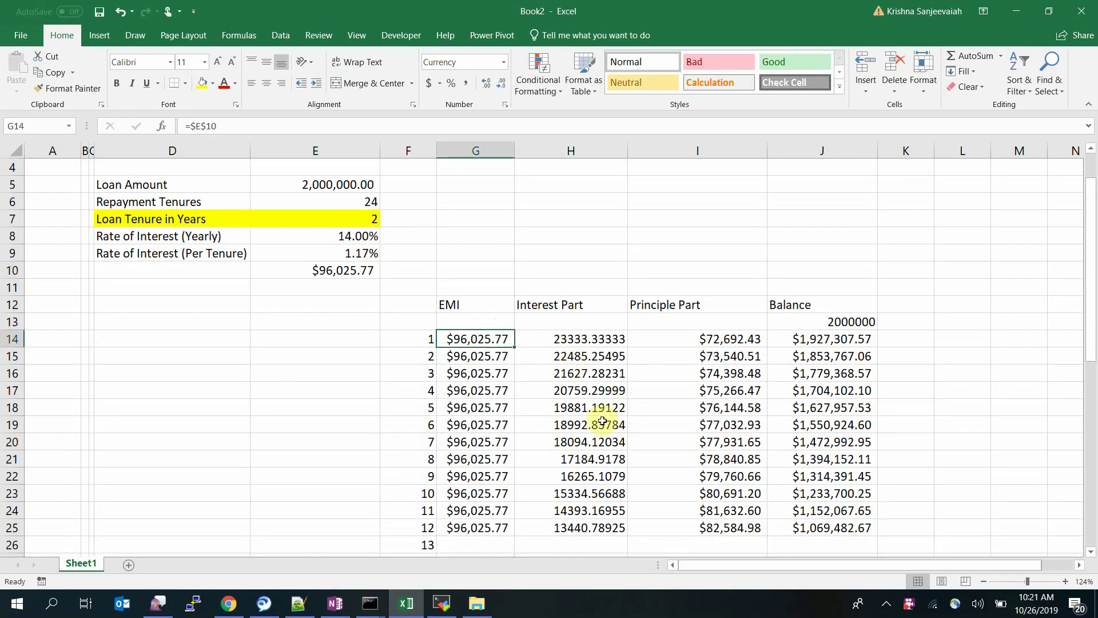
left_click(571, 304)
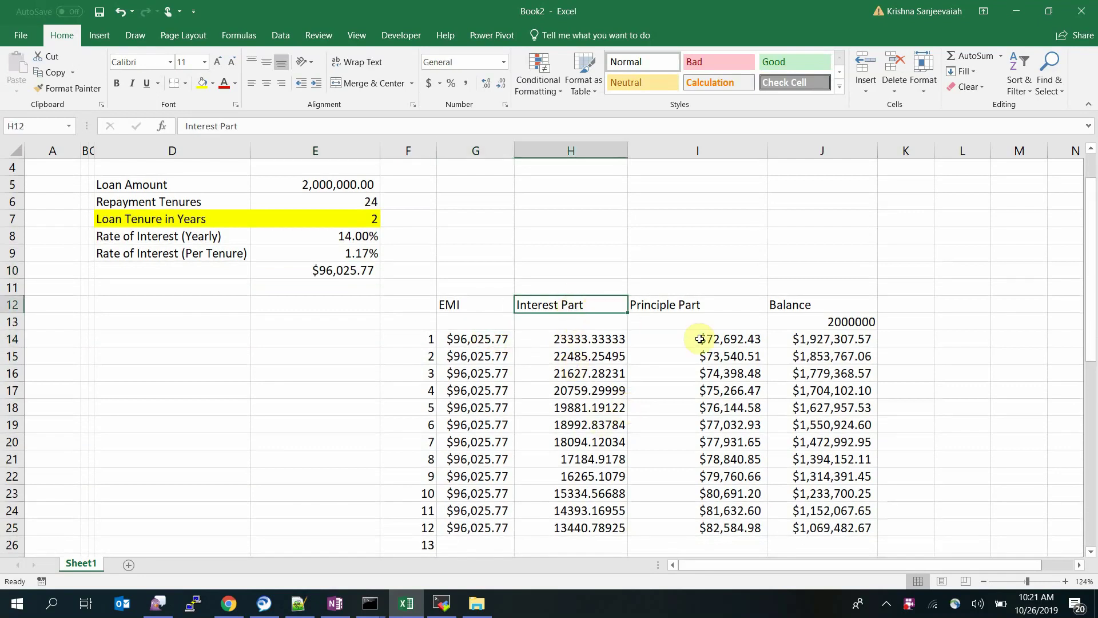
left_click(684, 307)
left_click(569, 337)
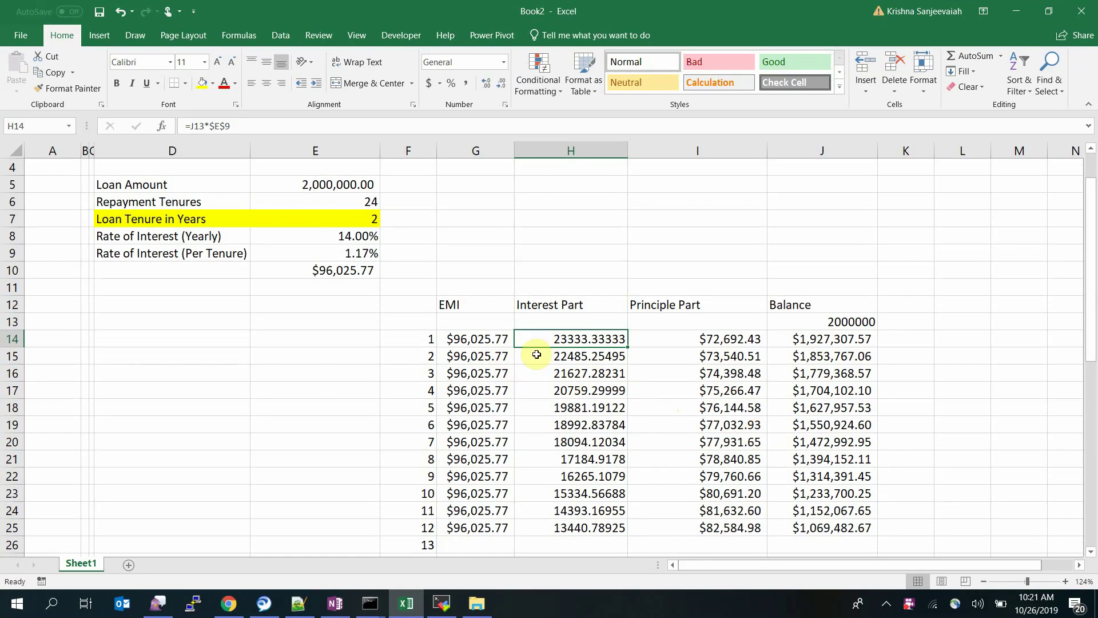
left_click(465, 338)
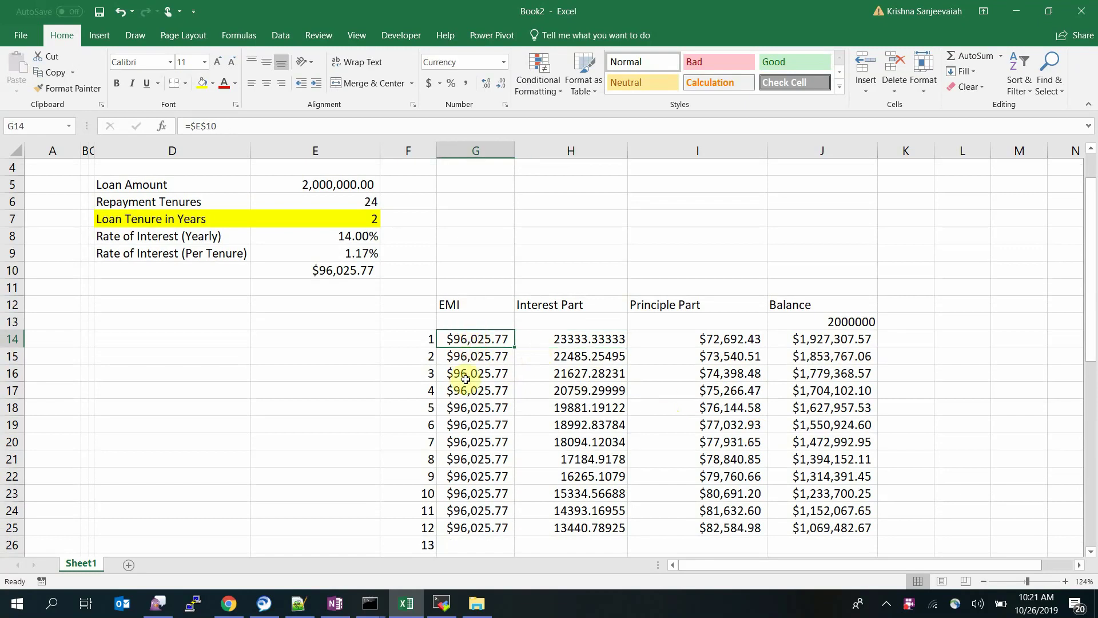
Fill the period 12 formulas for EMI, interest, principle and balance (G25:J25) down to period 24 in row 37, and check the final balance.
scroll(483, 454, "down", 1)
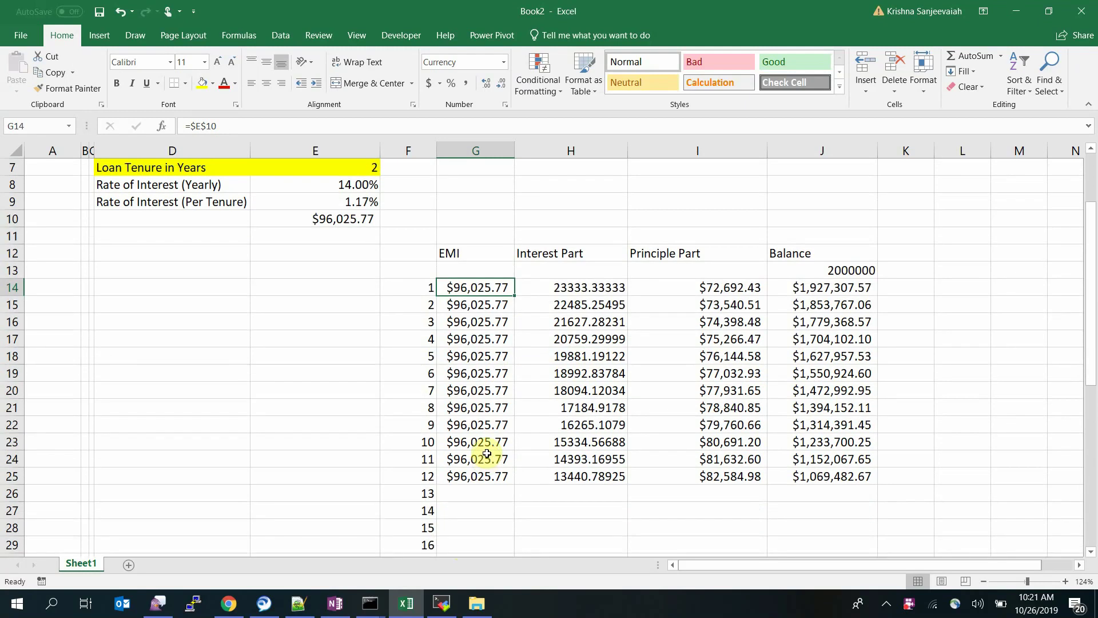
left_click(464, 475)
left_click_drag(464, 475, 827, 401)
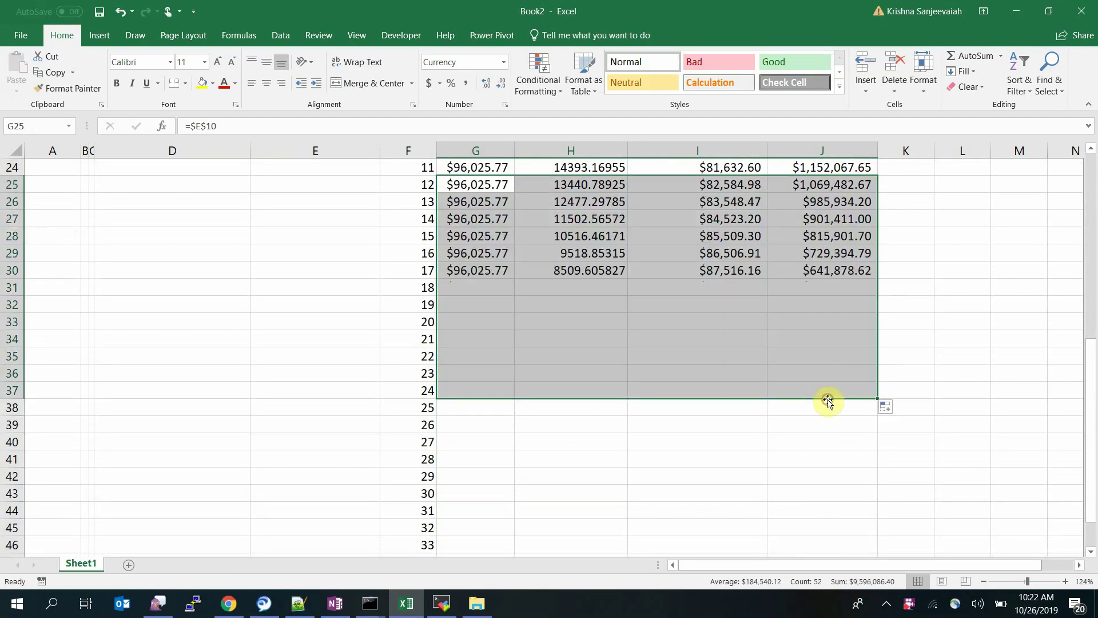
left_click(819, 444)
left_click(823, 391)
scroll(763, 468, "up", 2)
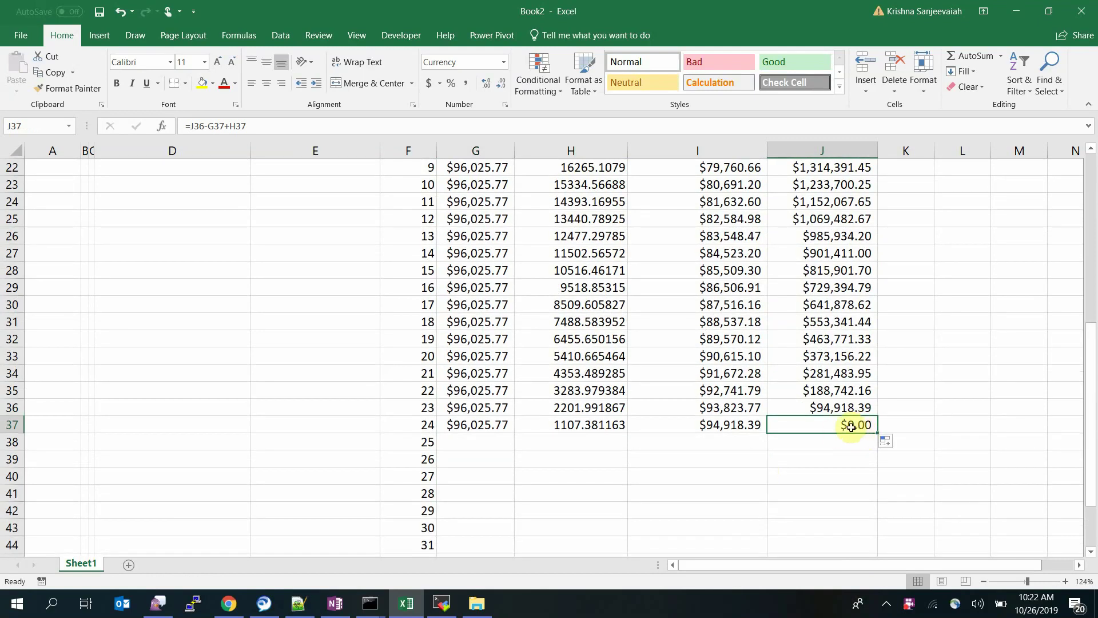
Compare the Interest Part of the first period in H14 with that of period 24 in H37.
scroll(865, 498, "up", 4)
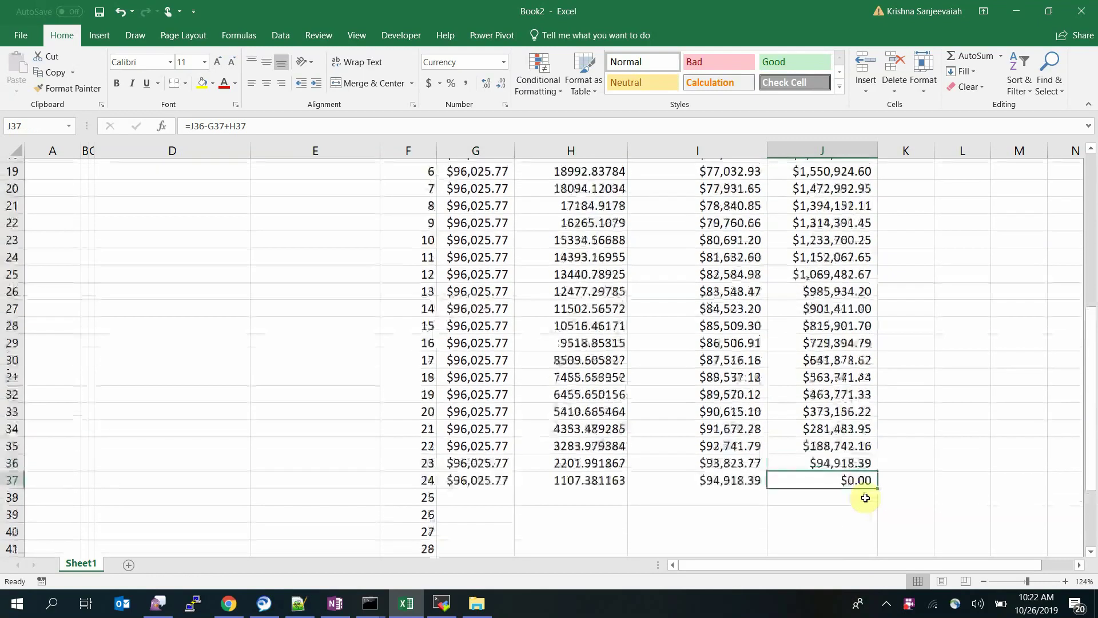
scroll(863, 496, "up", 2)
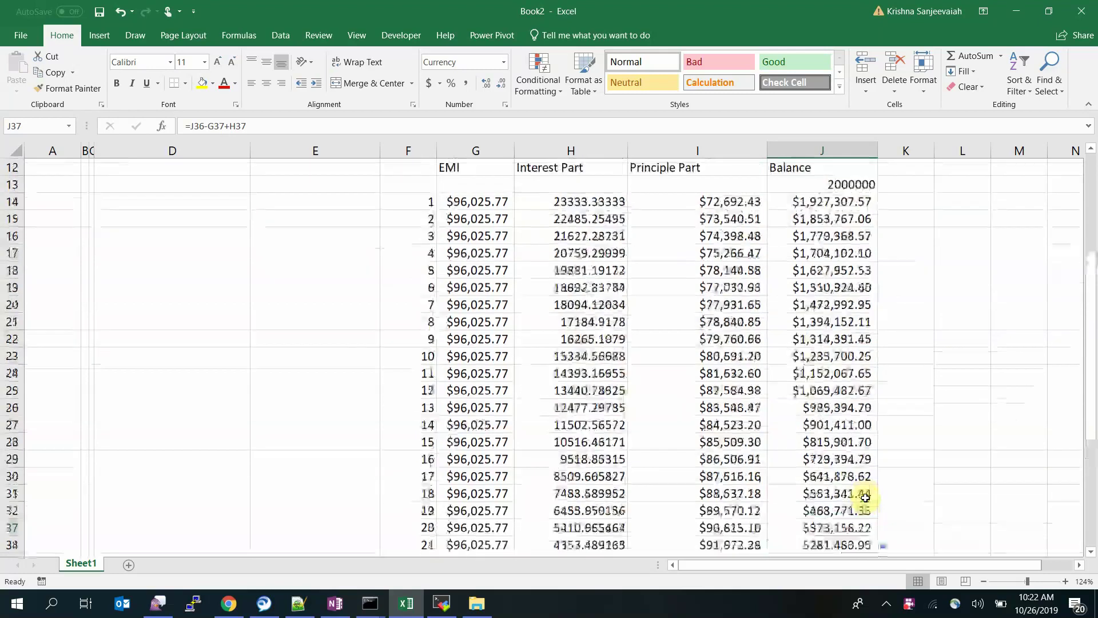
scroll(799, 374, "down", 2)
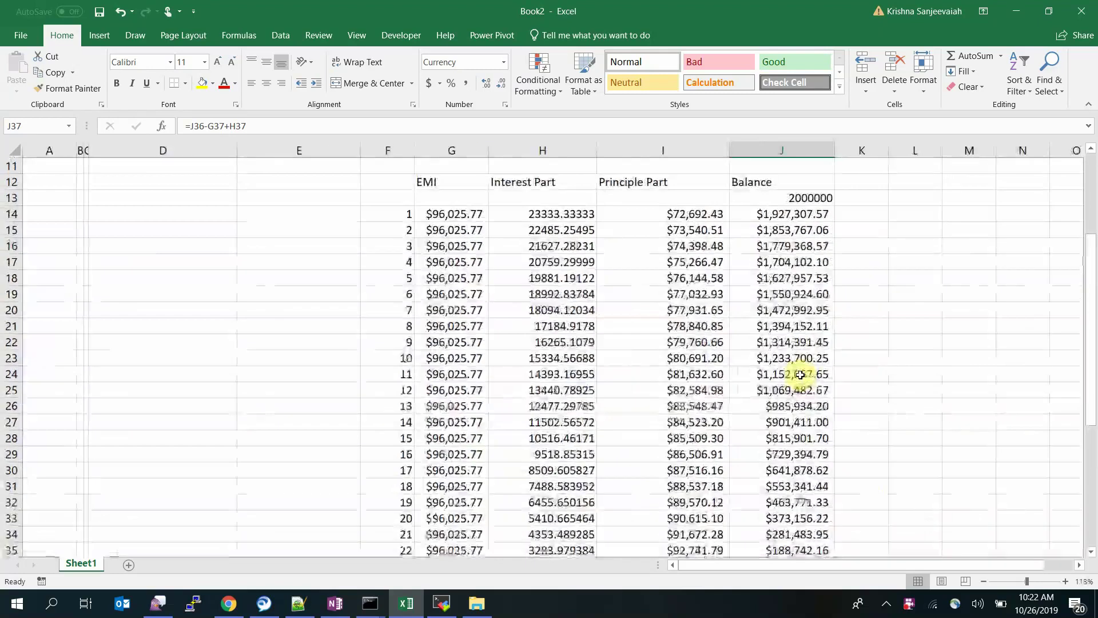
scroll(800, 374, "down", 2)
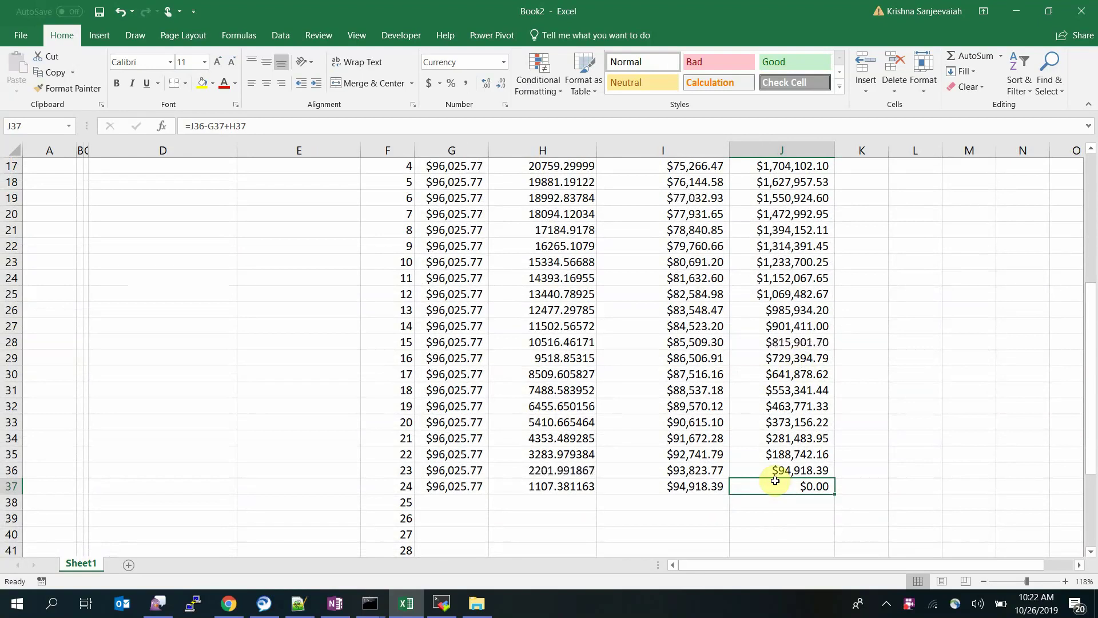
left_click(536, 485)
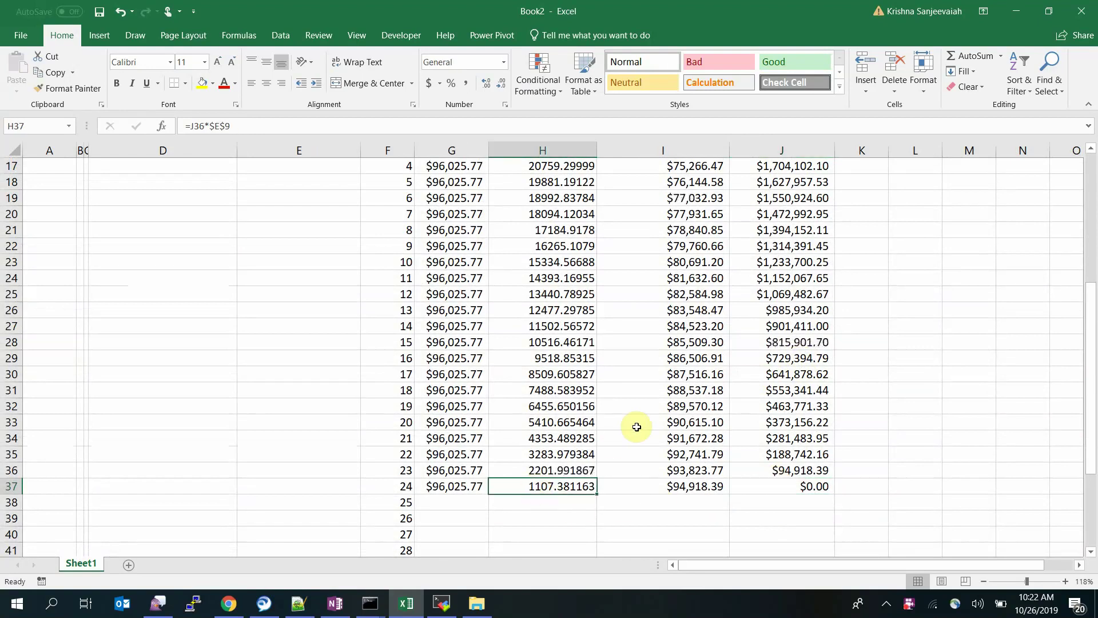
scroll(637, 427, "up", 2)
left_click(544, 200)
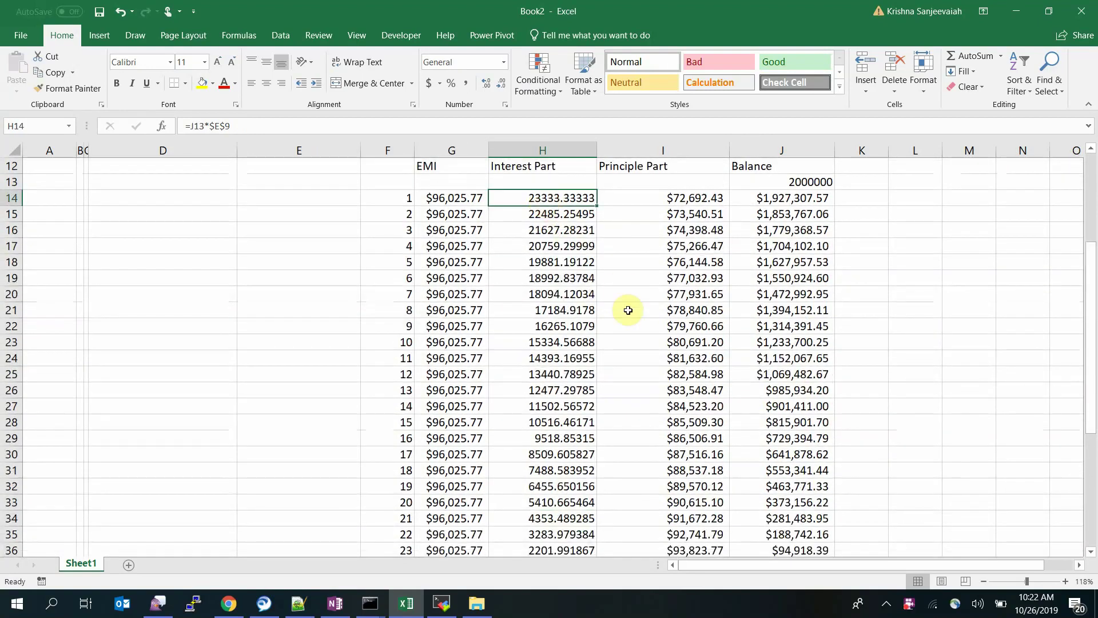
scroll(628, 310, "down", 2)
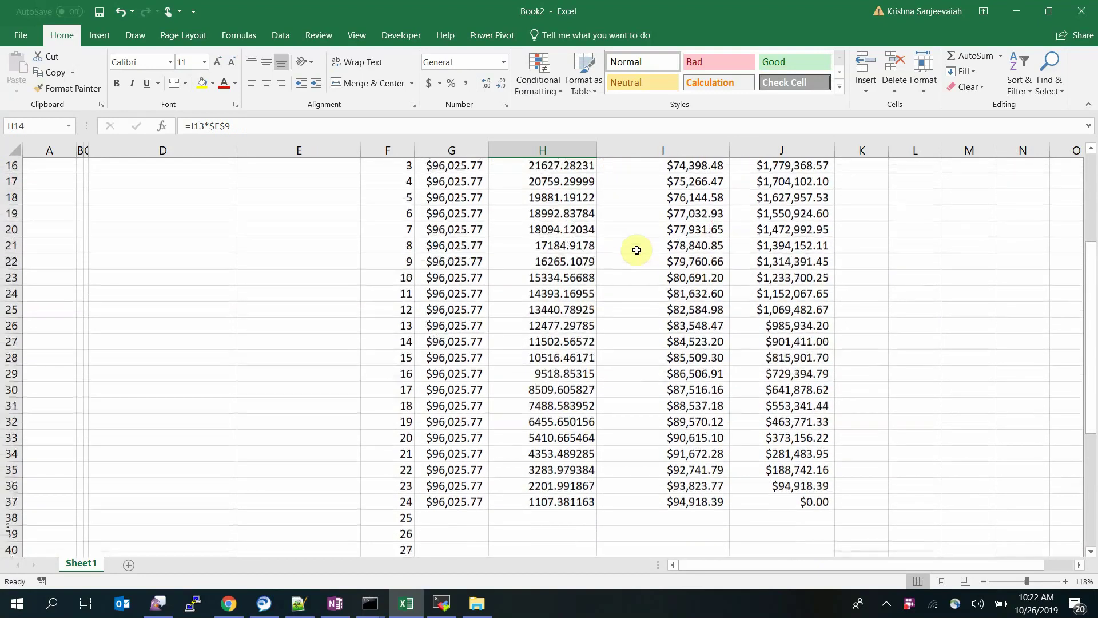
left_click(566, 504)
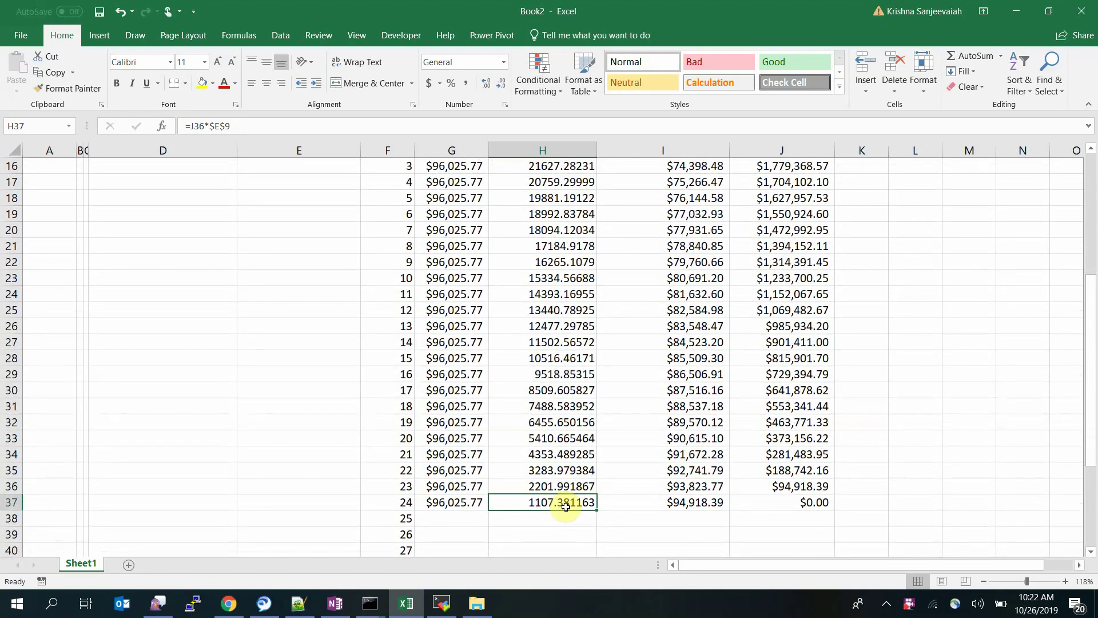
scroll(752, 376, "up", 1)
scroll(753, 376, "up", 3)
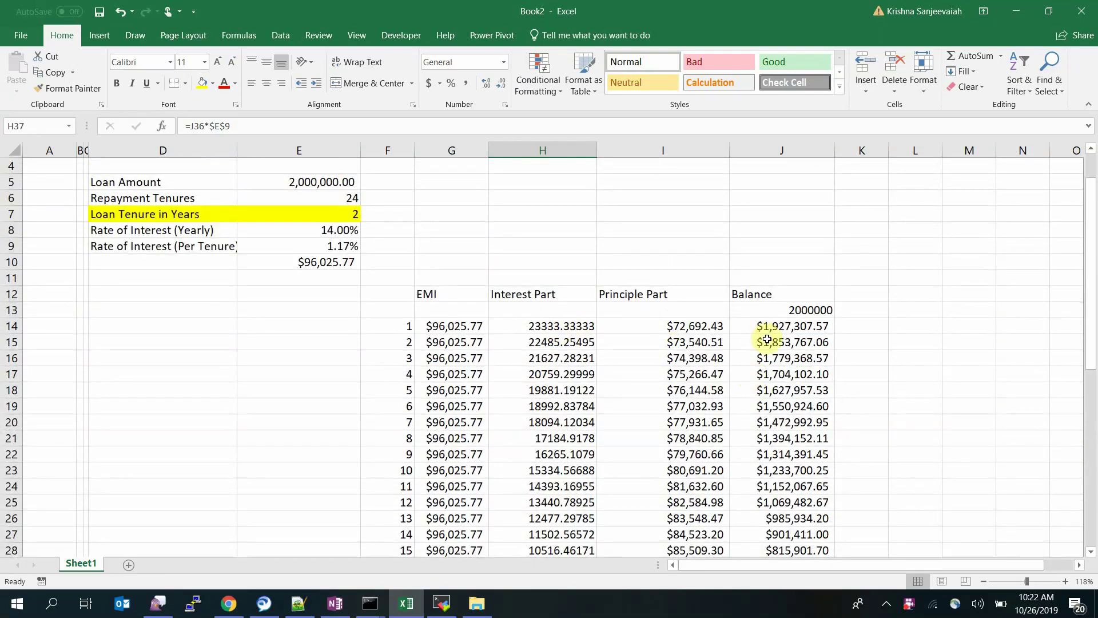
Examine the first-period EMI in G14 and the interest formula in H14 against the opening balance J13 and per-tenure rate E9.
left_click(438, 327)
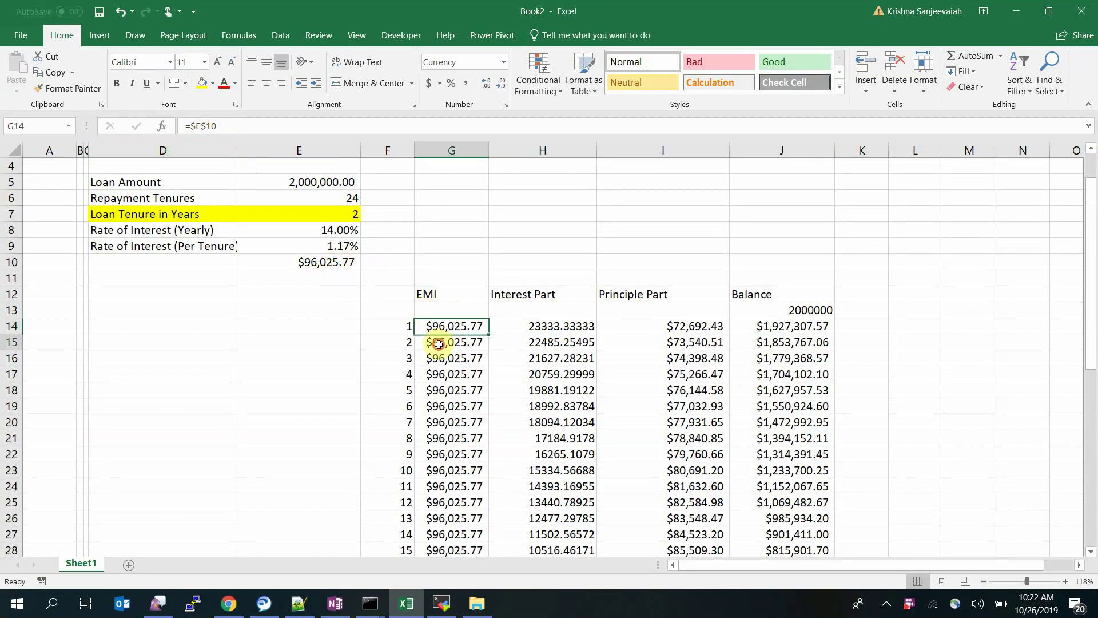
left_click(559, 327)
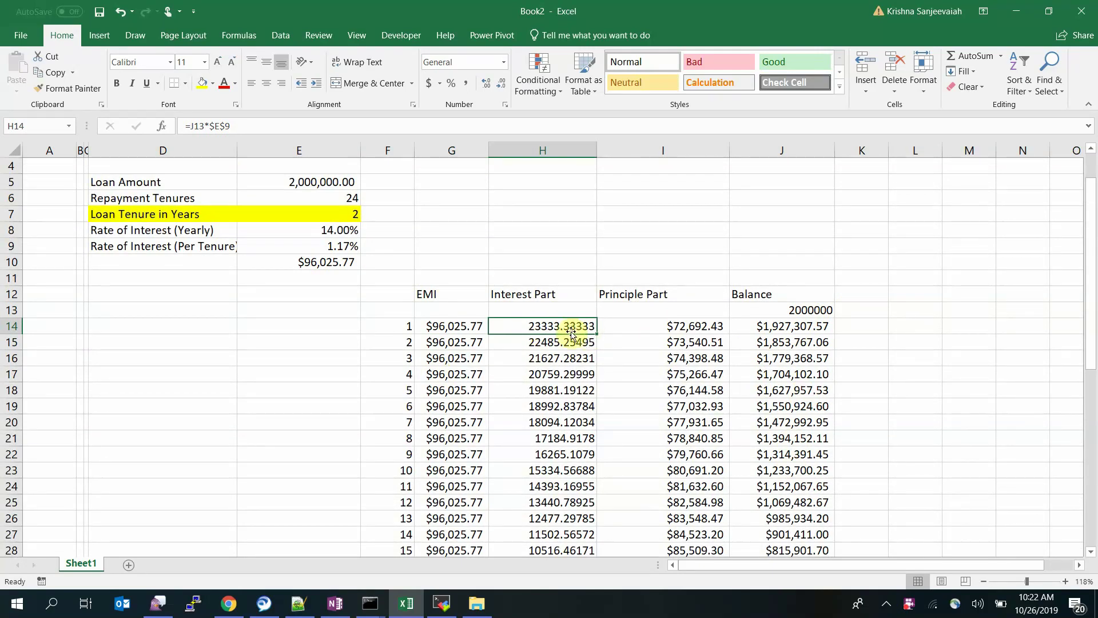
left_click(806, 309)
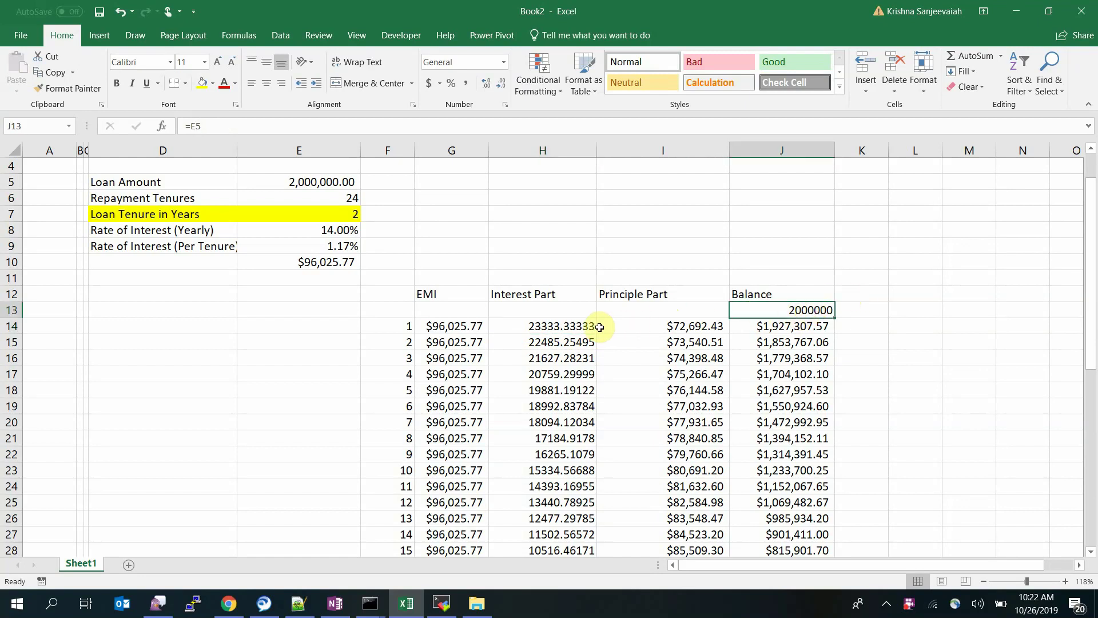
left_click(574, 327)
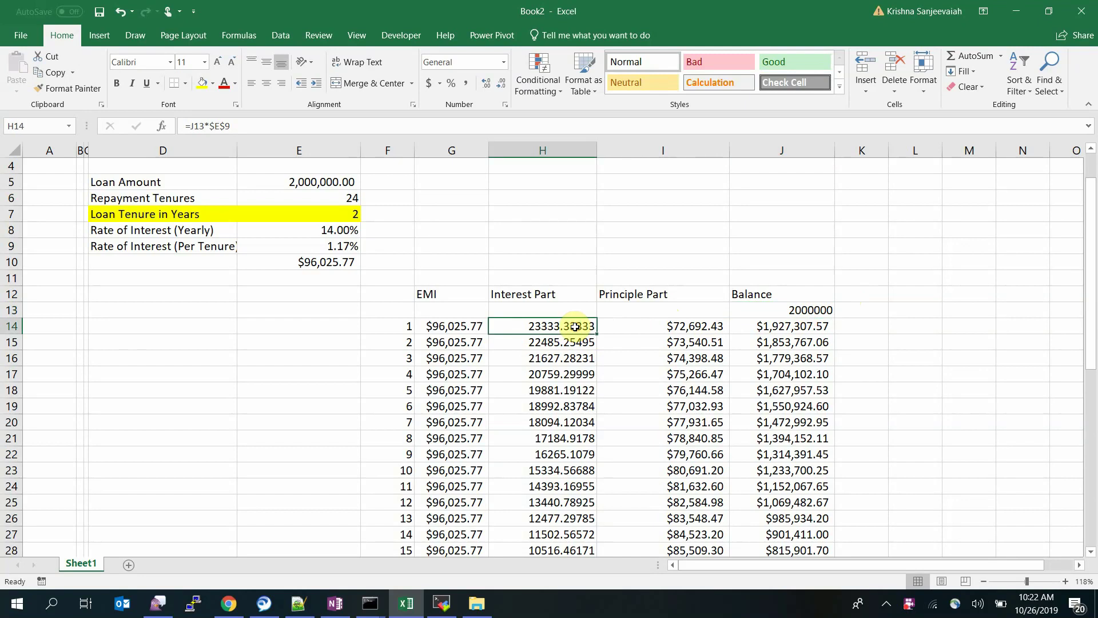
double_click(533, 326)
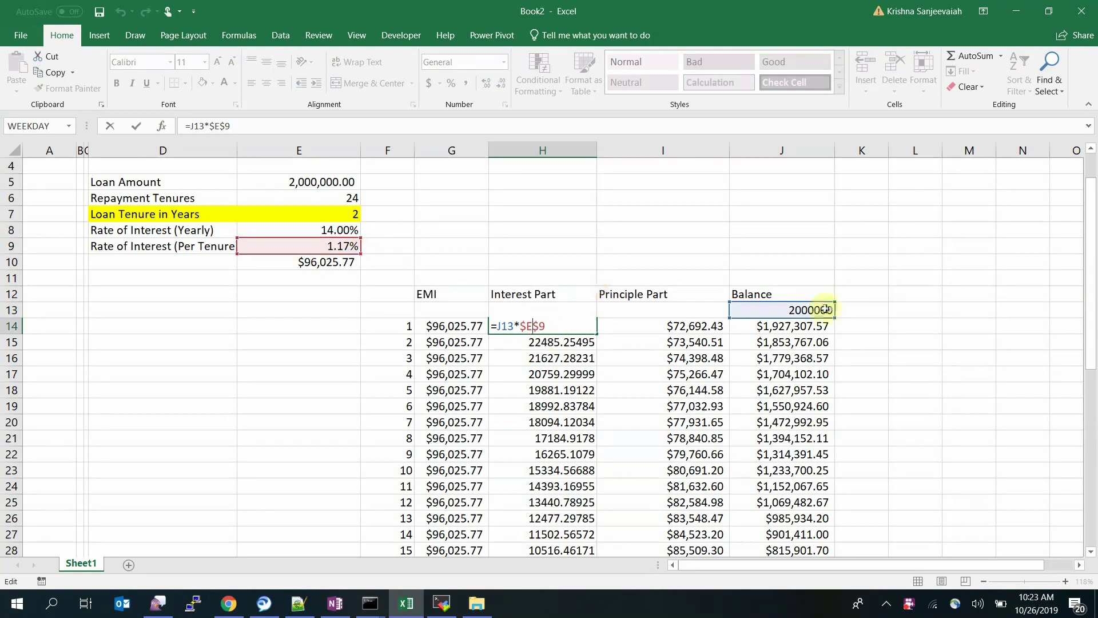
left_click(532, 326)
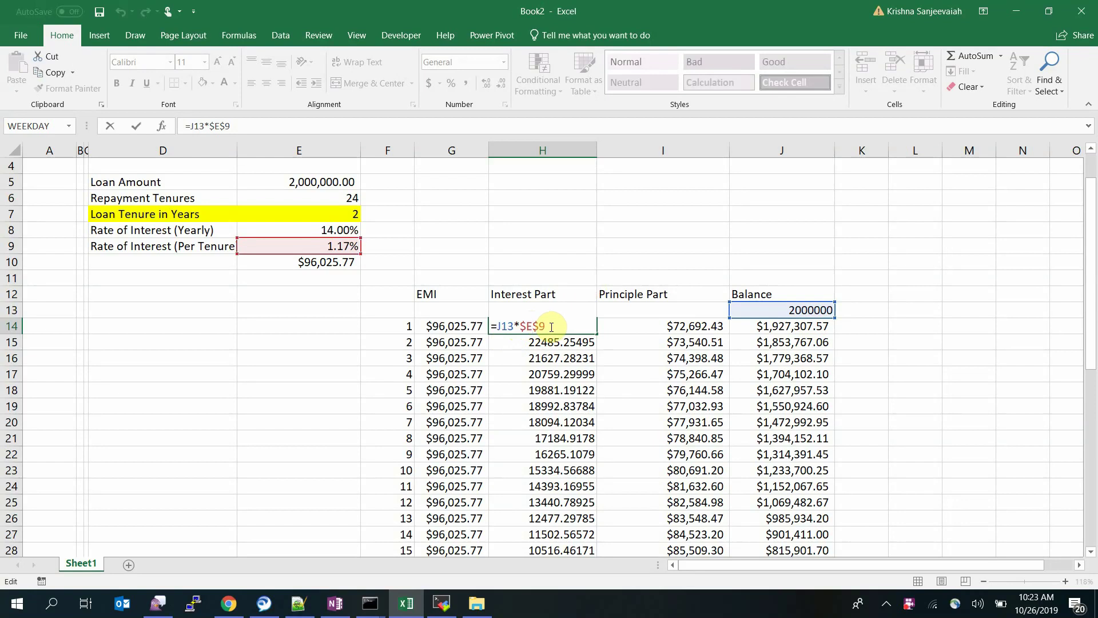
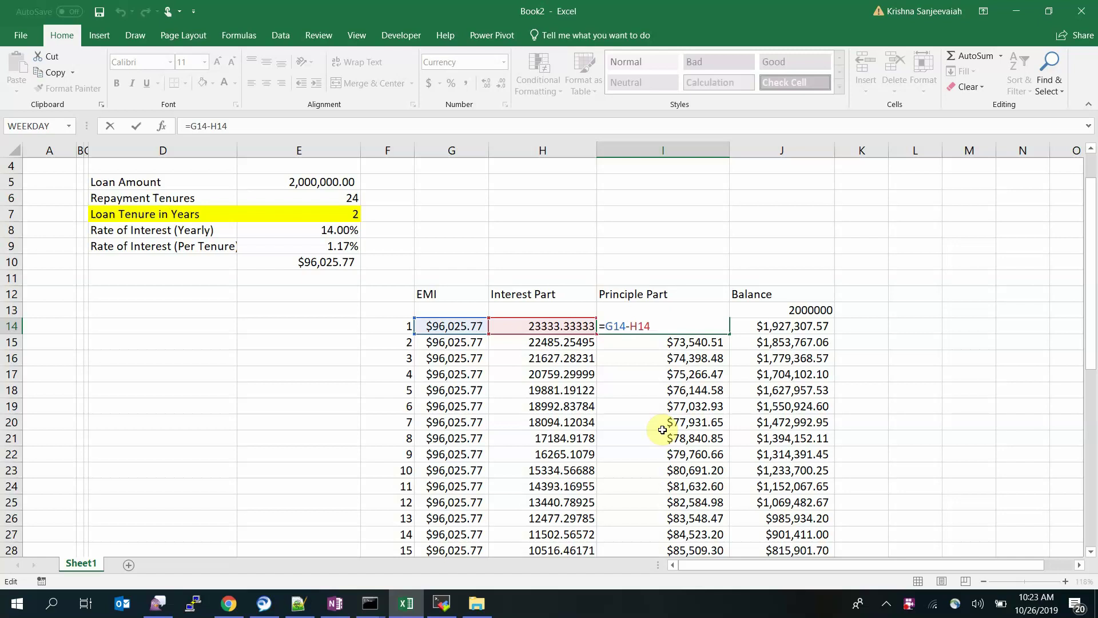
Compare the Principle Part of the first period in I14 with that of period 24 in I37.
key("ctrl+Return")
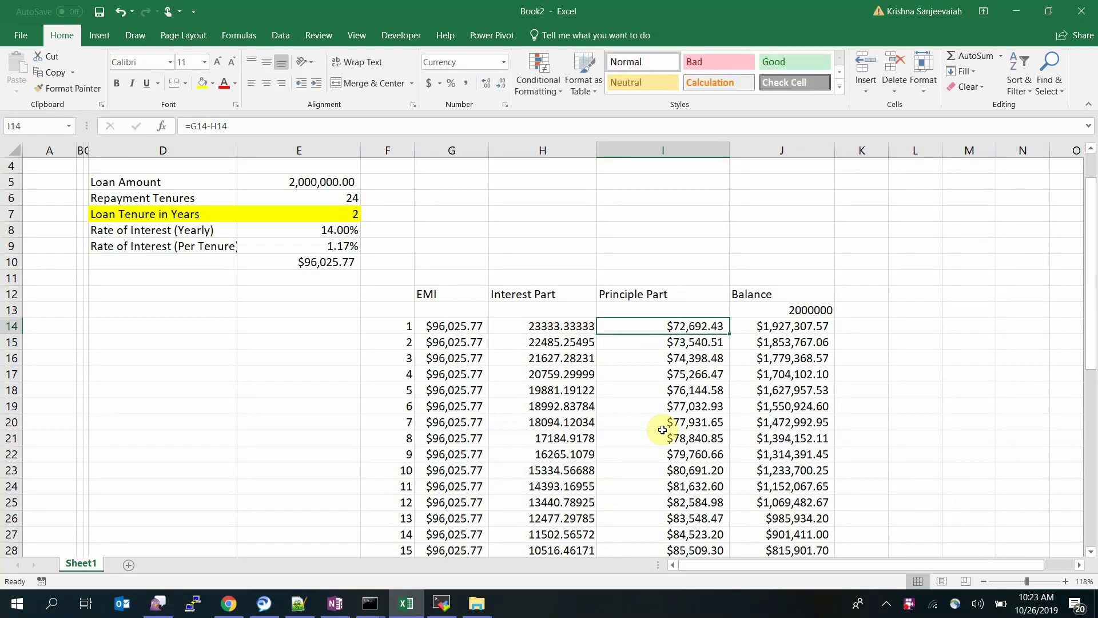
key("Left")
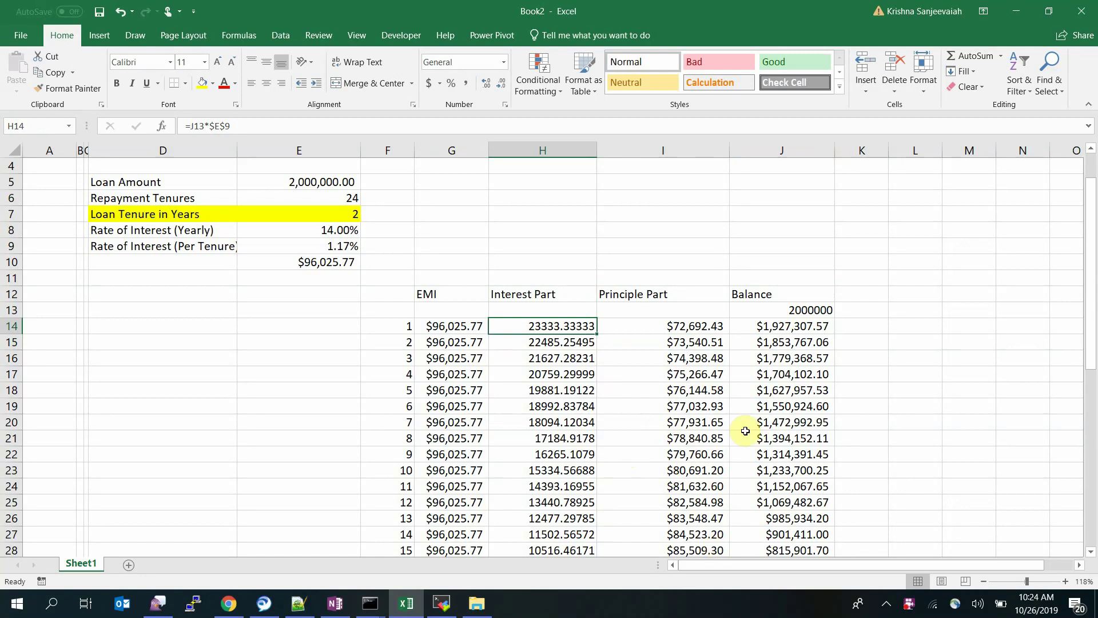
left_click(678, 326)
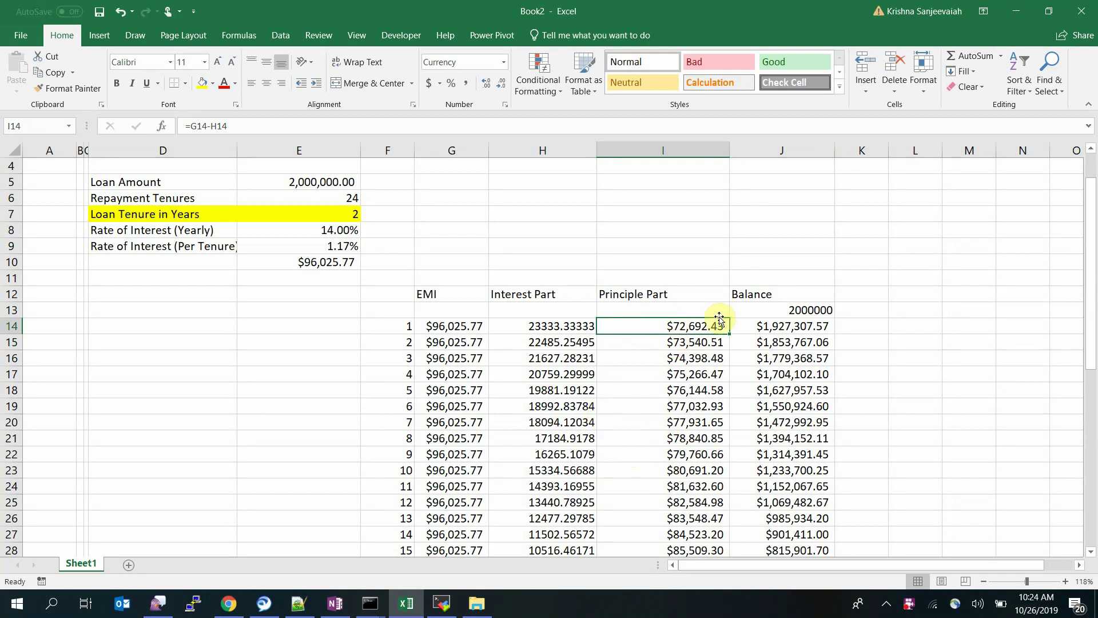
scroll(617, 380, "down", 1)
scroll(618, 380, "down", 2)
scroll(618, 380, "up", 4)
scroll(618, 380, "down", 5)
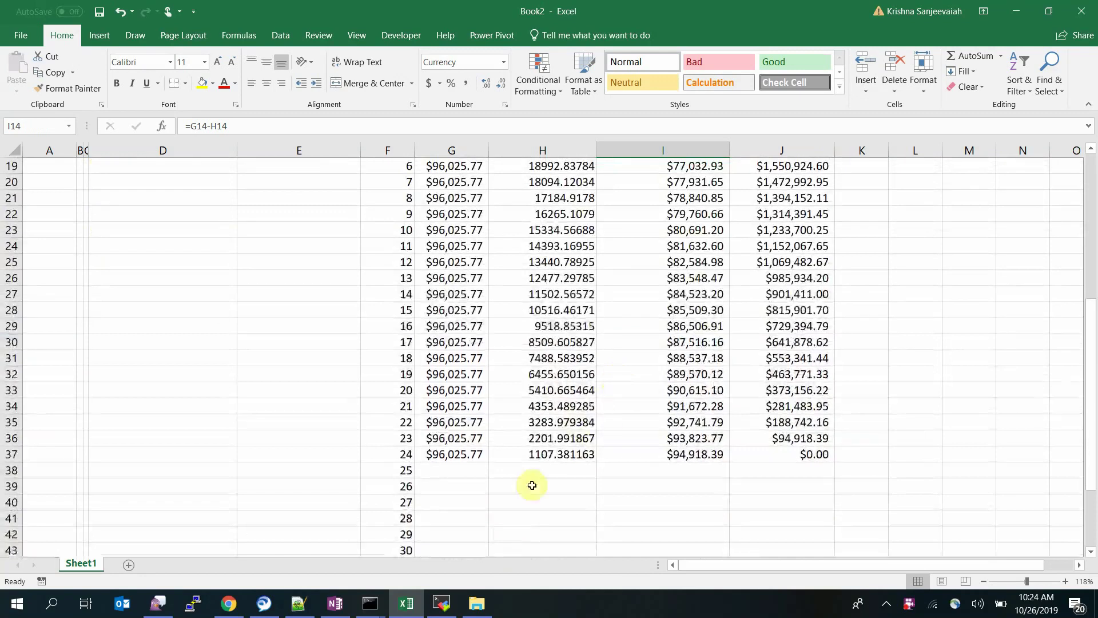
scroll(645, 420, "up", 2)
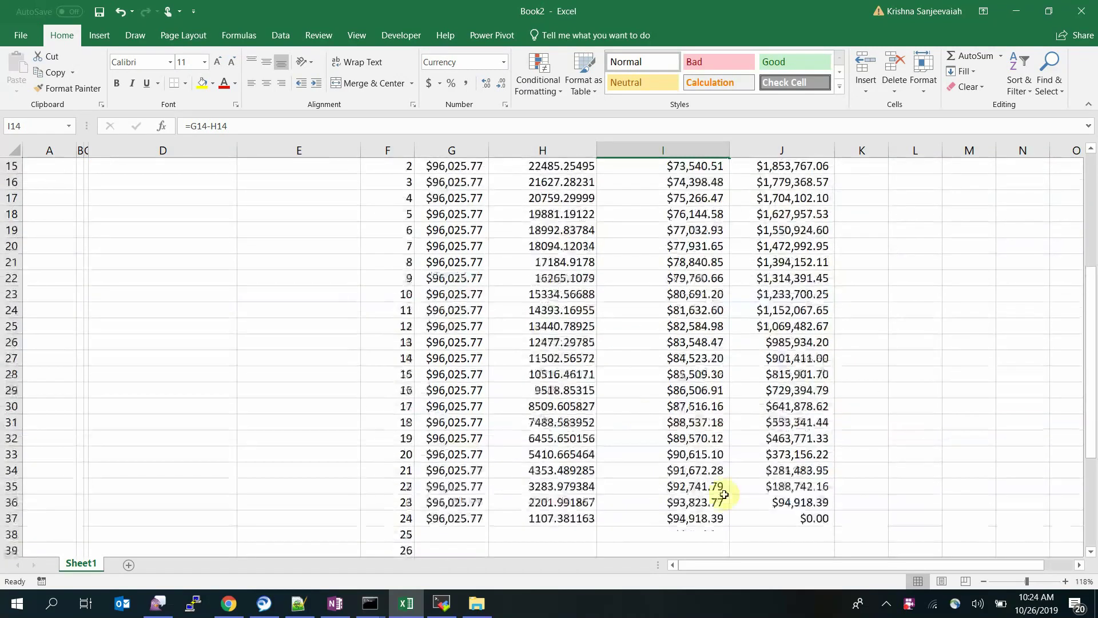
left_click(676, 516)
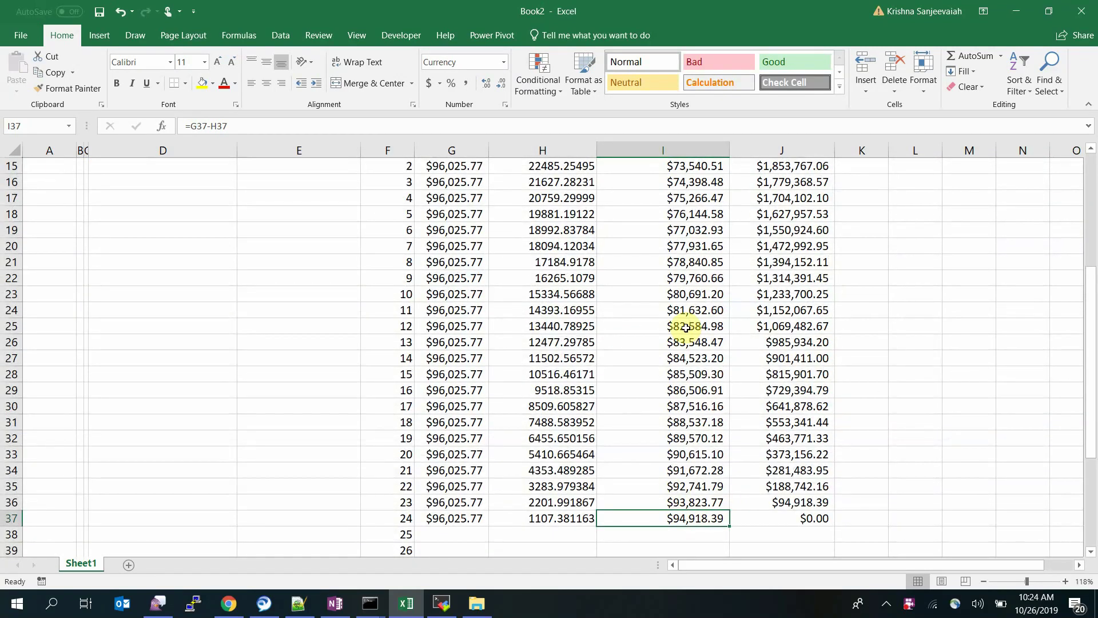
Inspect the first-period Principle Part formula in I14 against its EMI and interest cells, leaving it as it is.
scroll(686, 328, "up", 3)
left_click(684, 280)
double_click(683, 280)
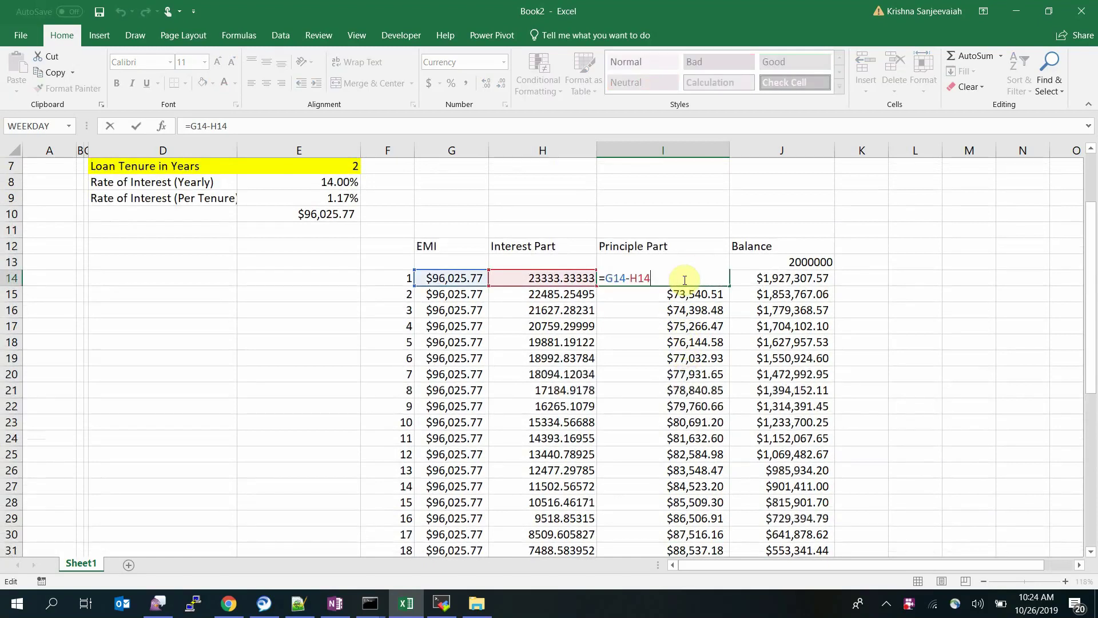
key("Return")
left_click(683, 279)
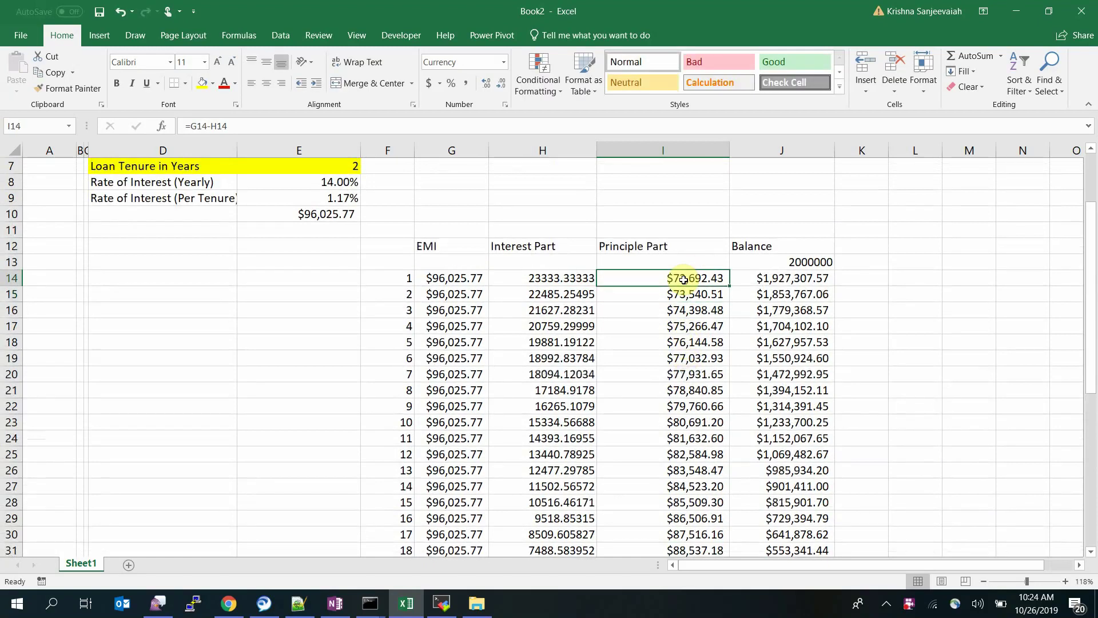
Examine the first-period Balance formula in J14 against the opening balance, EMI and interest cells, without editing it.
key("Right")
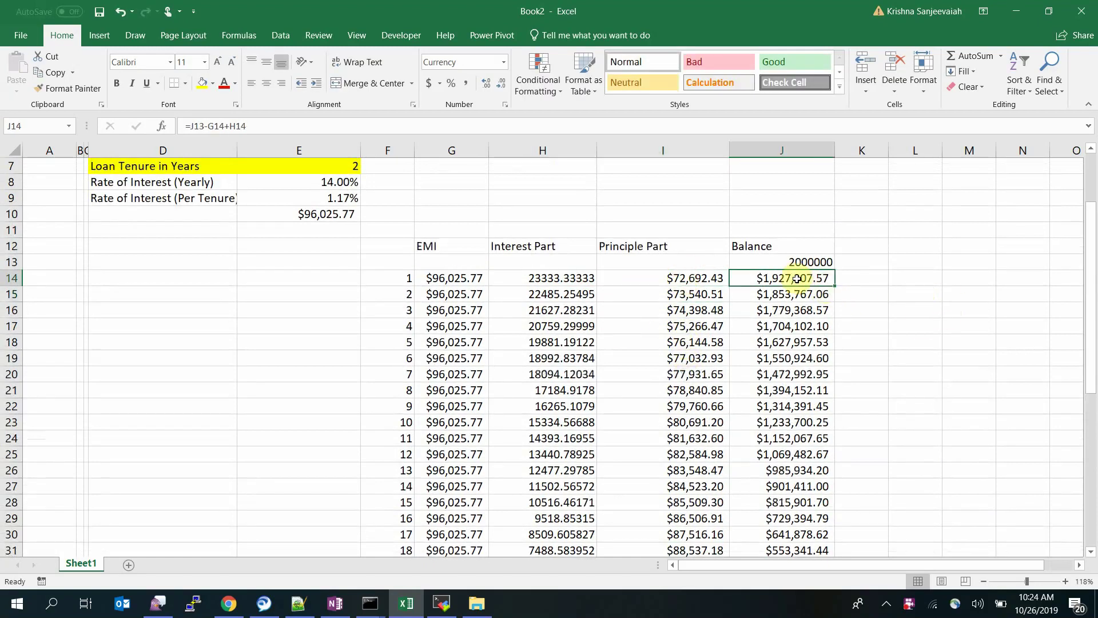
double_click(796, 278)
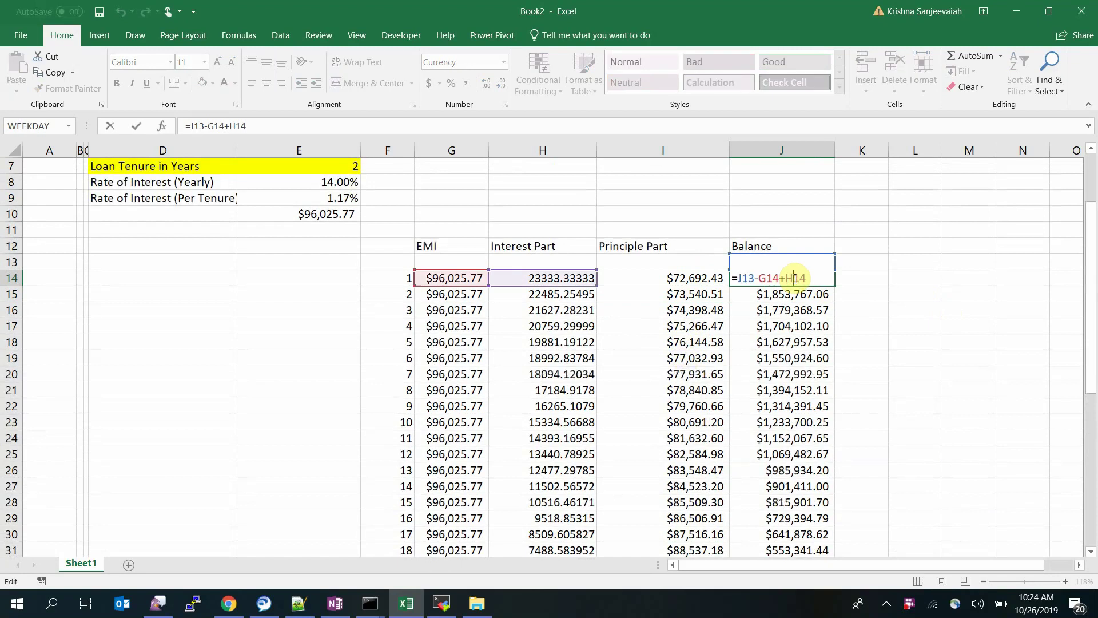
key("Return")
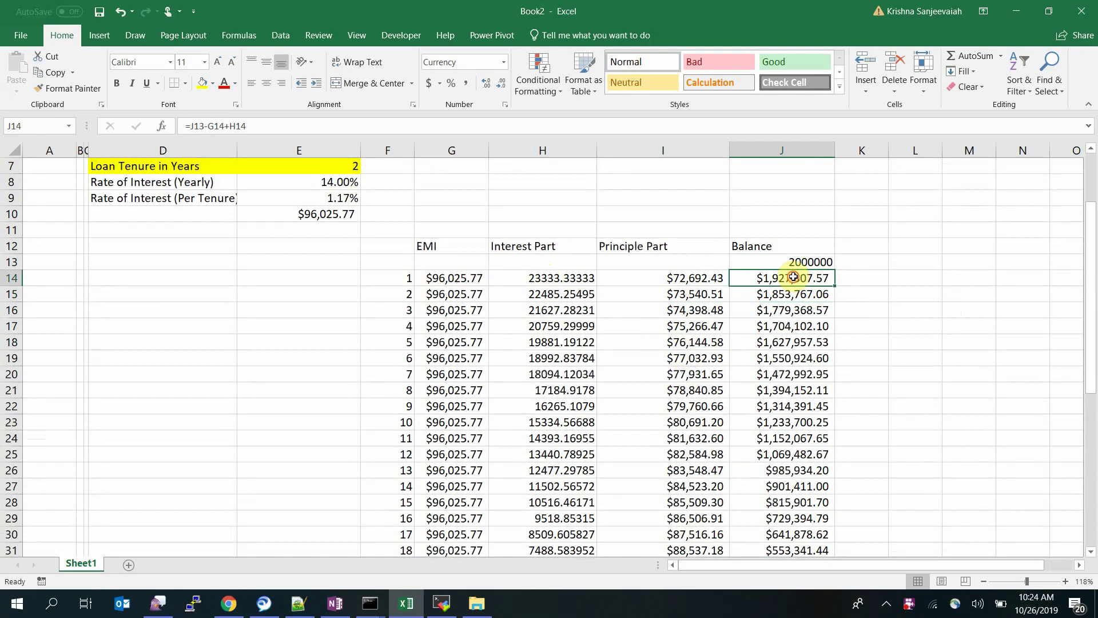
double_click(789, 279)
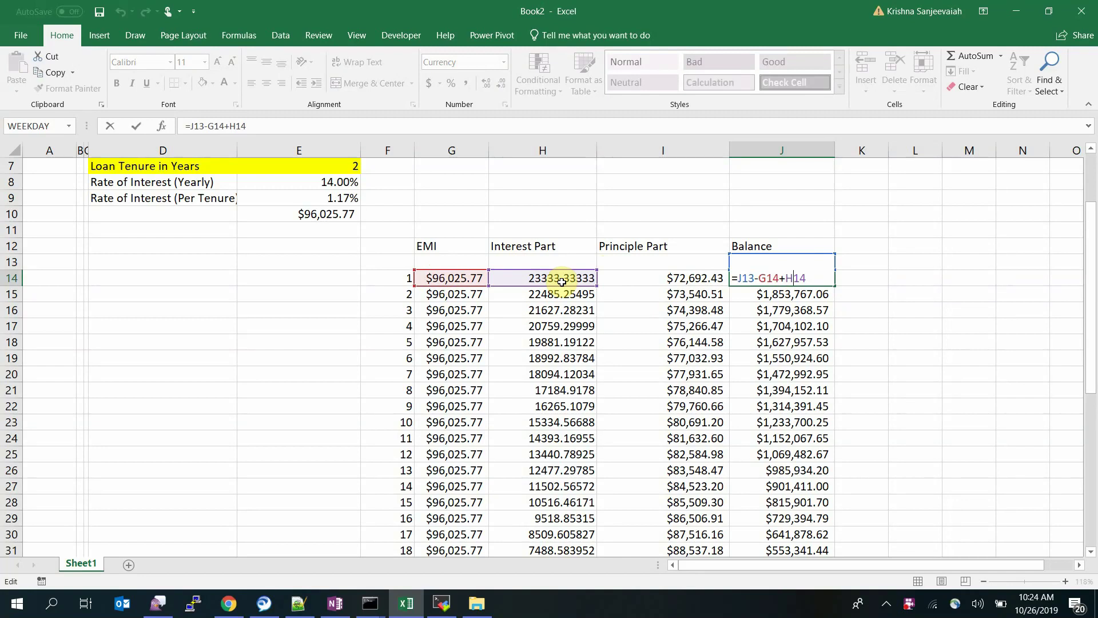
key("shift+Return")
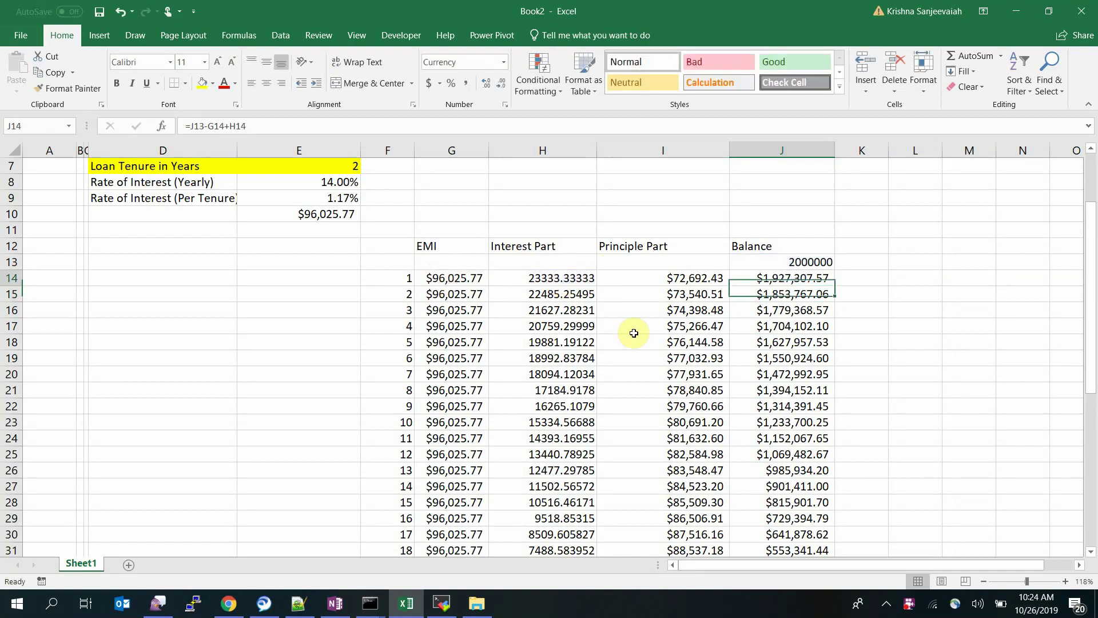
key("Return")
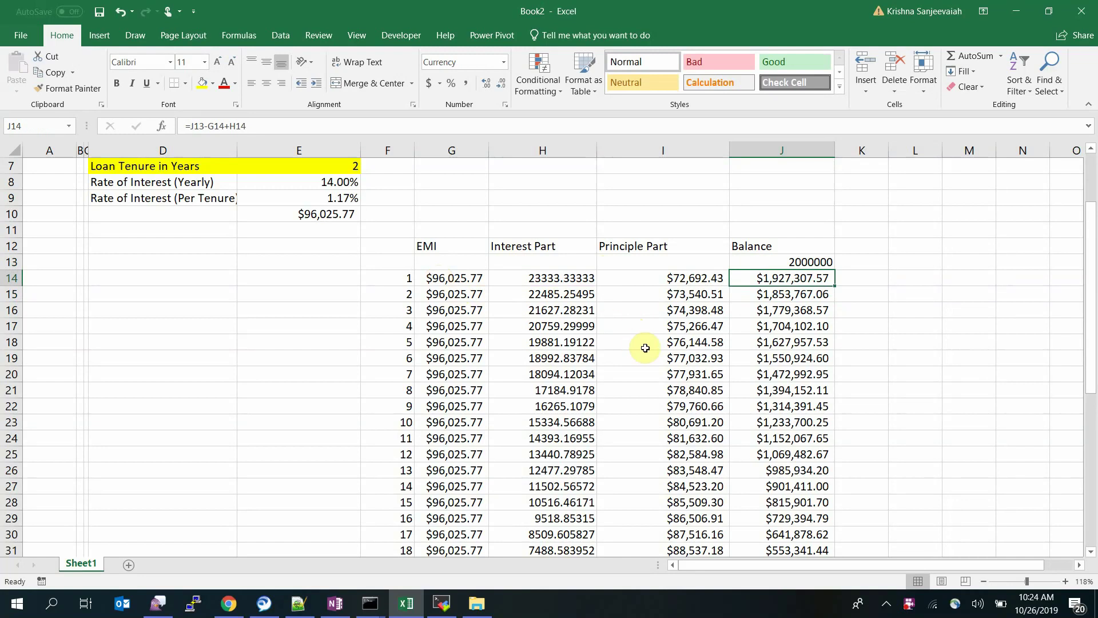
Recheck the cells referenced by the interest formula in H14, leave it as it is, and return to the first-period balance in J14.
double_click(565, 278)
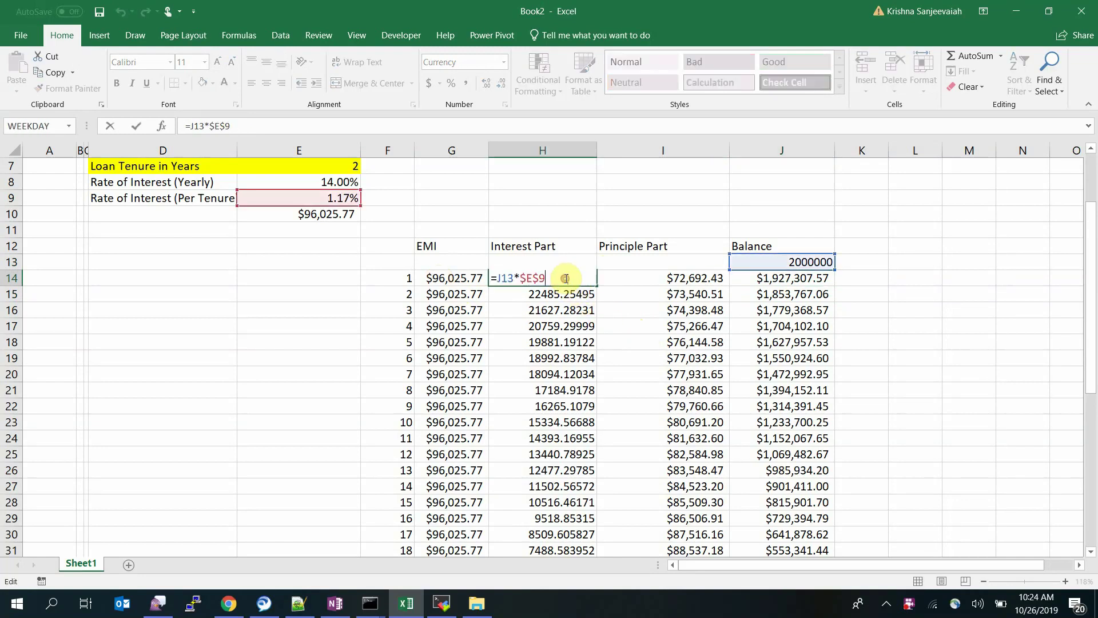
key("Return")
key("Down")
key("Right")
key("Right")
key("Right")
key("Up")
key("Up")
key("Left")
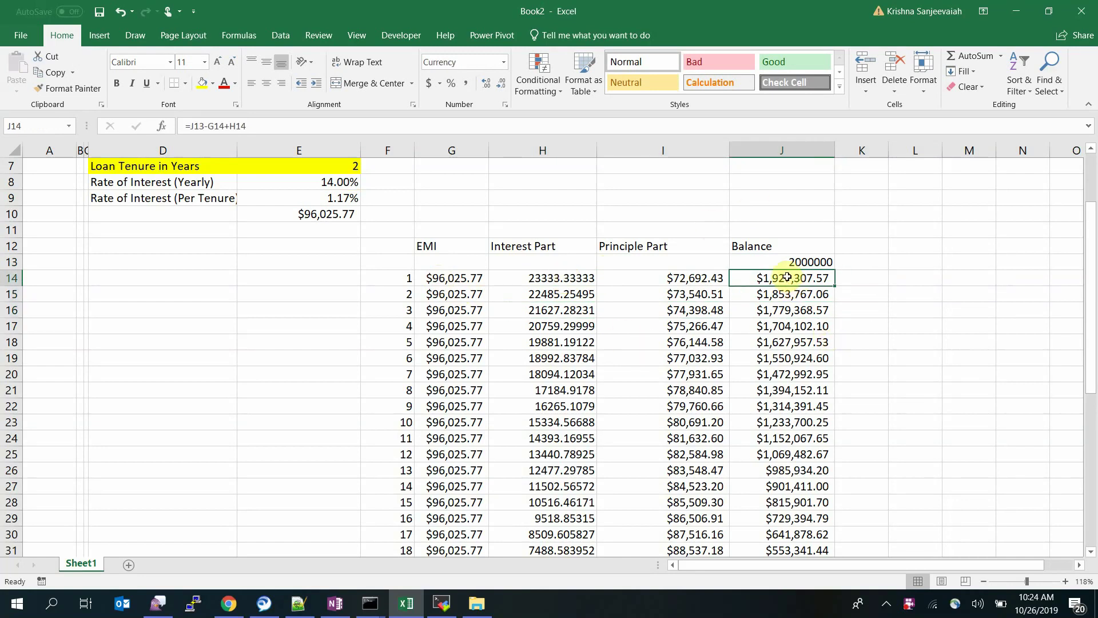
Trace the inputs of the first-period balance through the opening balance J13, the EMI in G14 and the interest in H14.
left_click(795, 262)
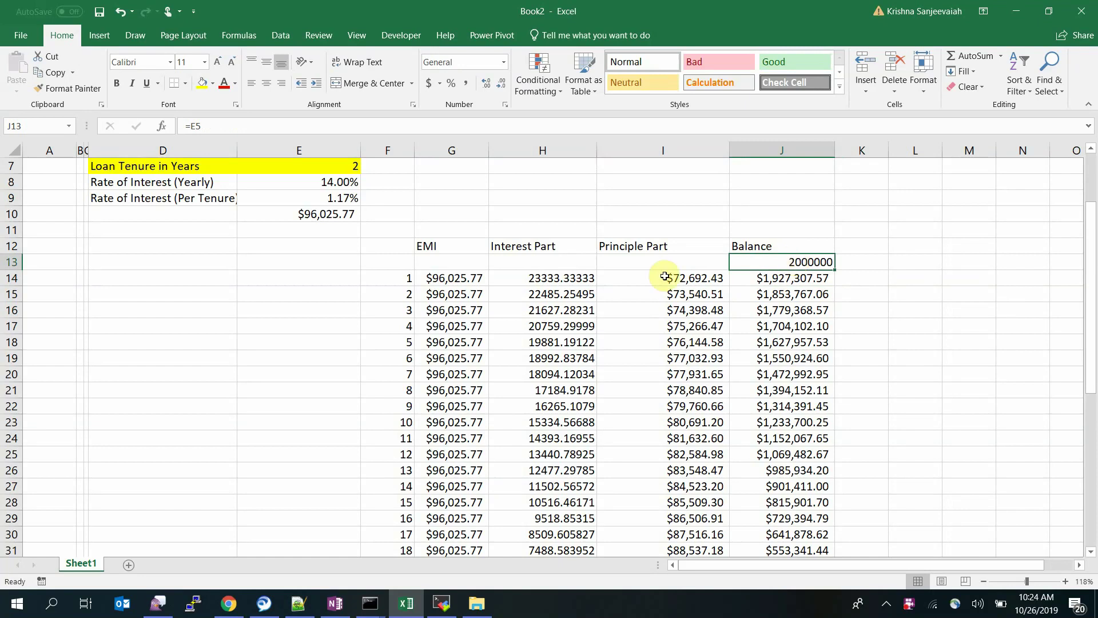
left_click(449, 278)
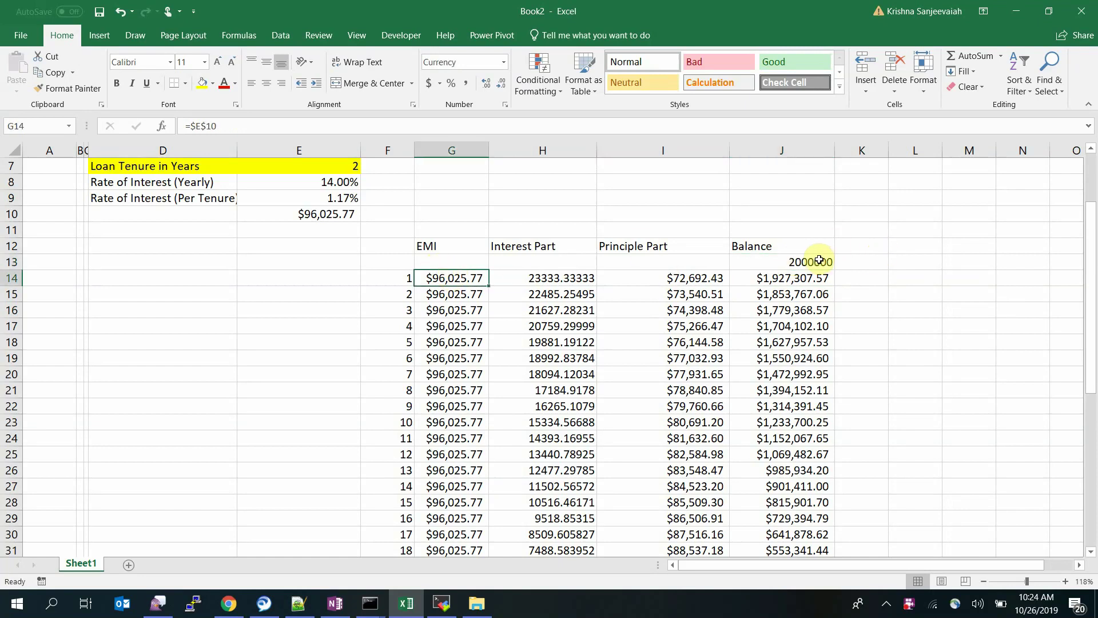
left_click(566, 281)
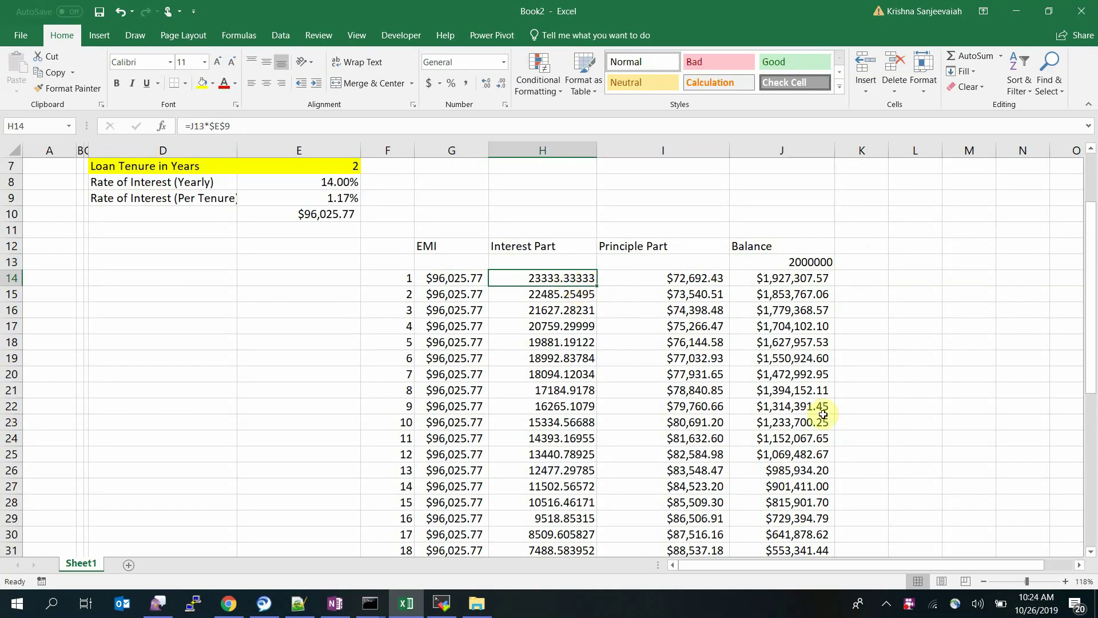
Check the second-period Balance formula in J15 and look through the schedule down to its final period.
left_click(792, 294)
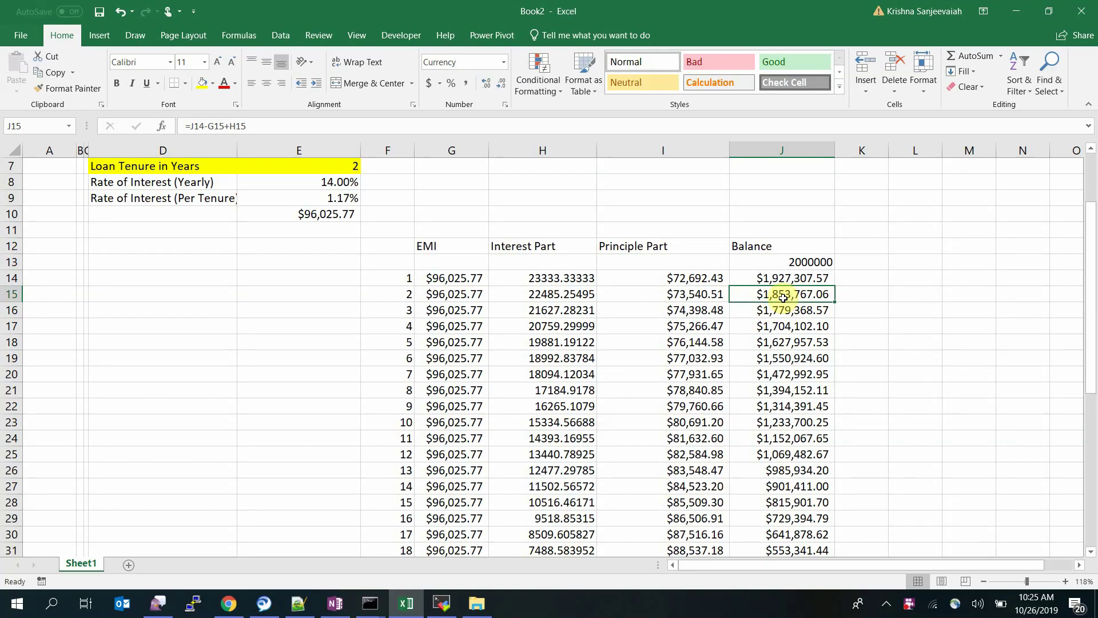
scroll(783, 298, "down", 3)
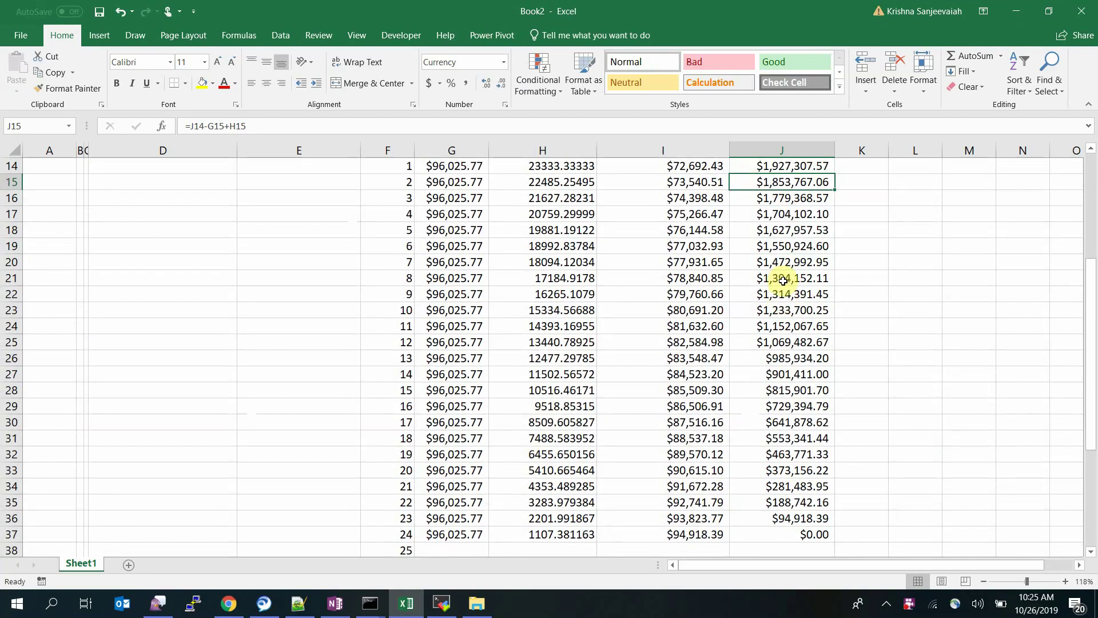
scroll(783, 280, "up", 3)
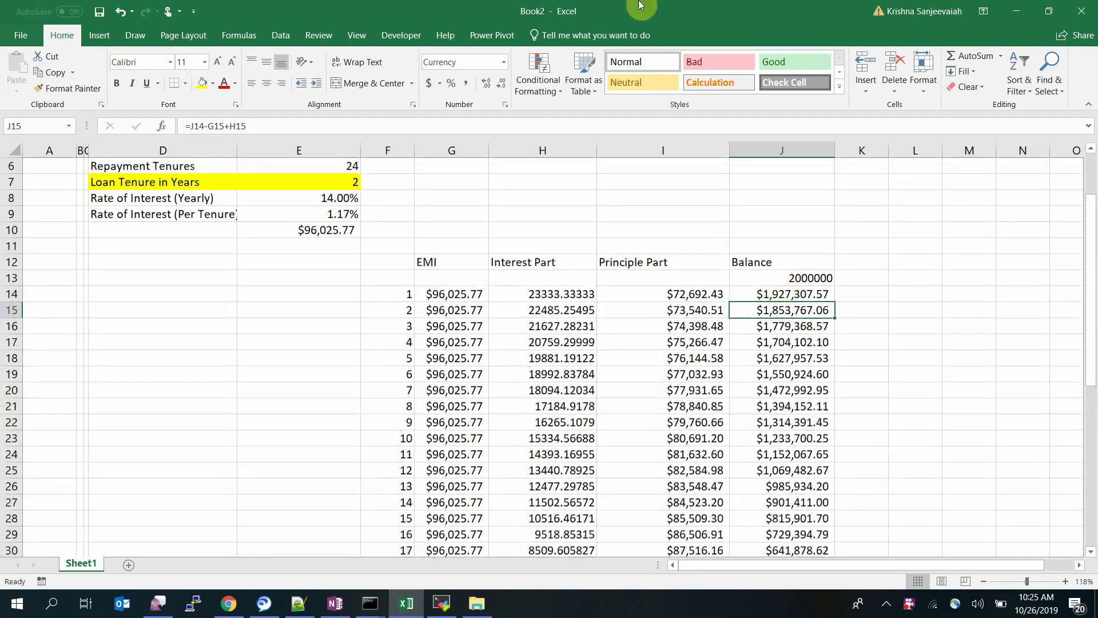
Total the Interest Part in H9 with =SUM(H14:H37) and copy the formula to I9 to total the Principle Part.
left_click(529, 221)
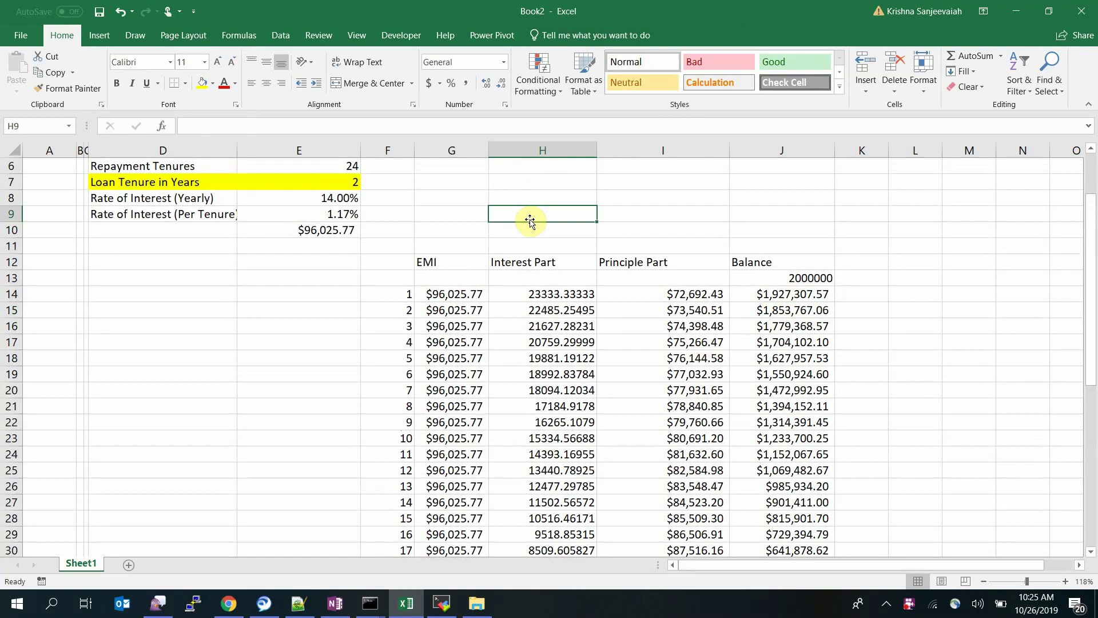
type("=SUM(")
left_click(557, 298)
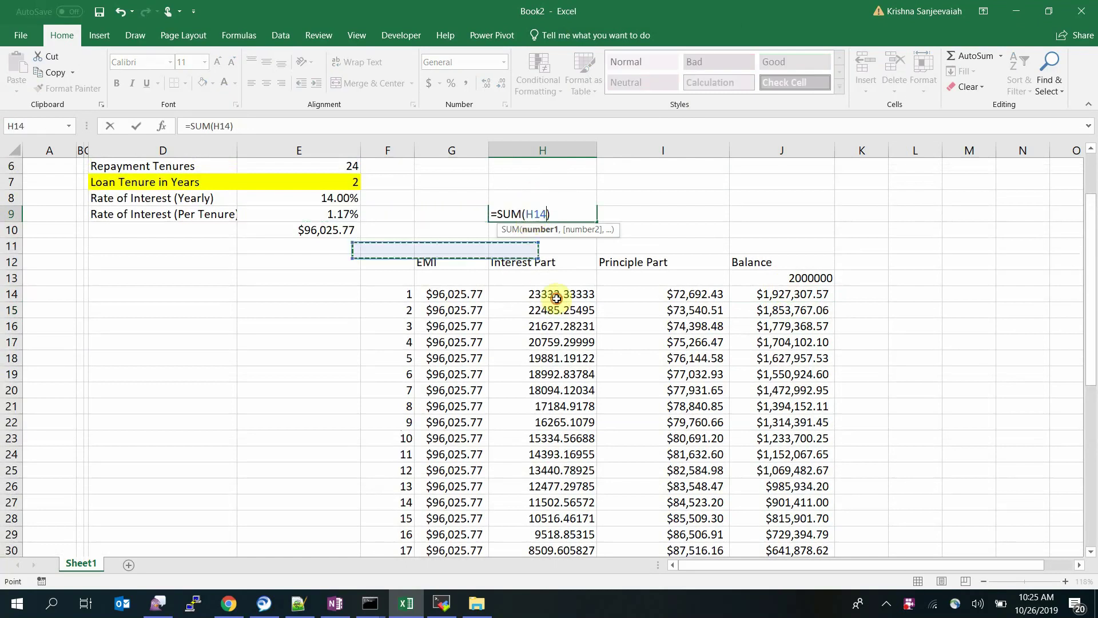
key("ctrl+shift+Down")
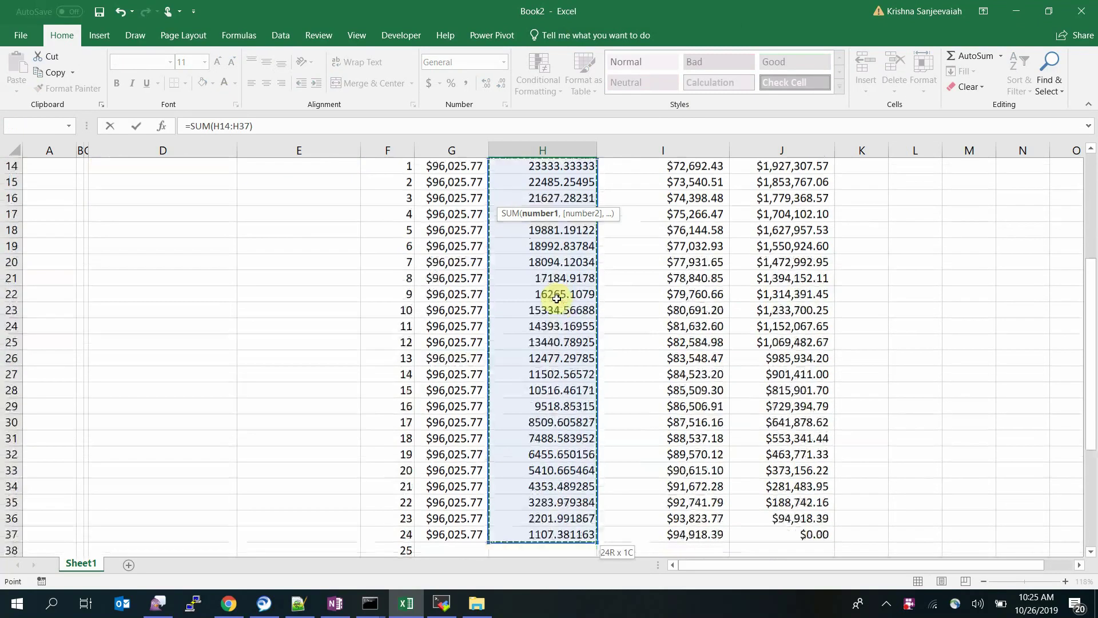
key("ctrl+Return")
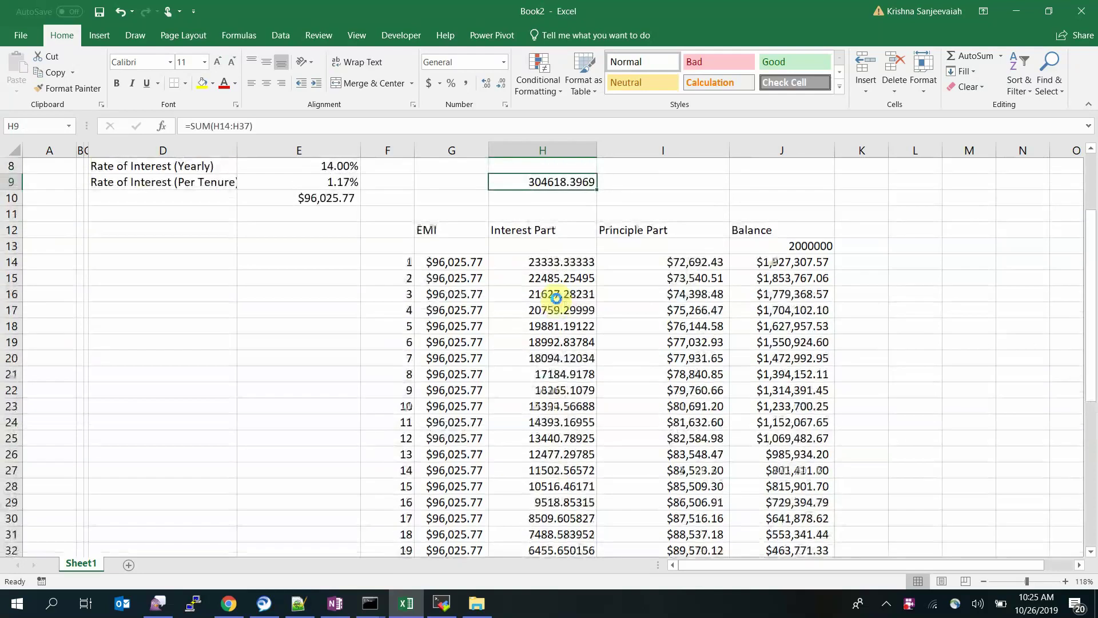
key("ctrl+c")
key("Right")
key("Return")
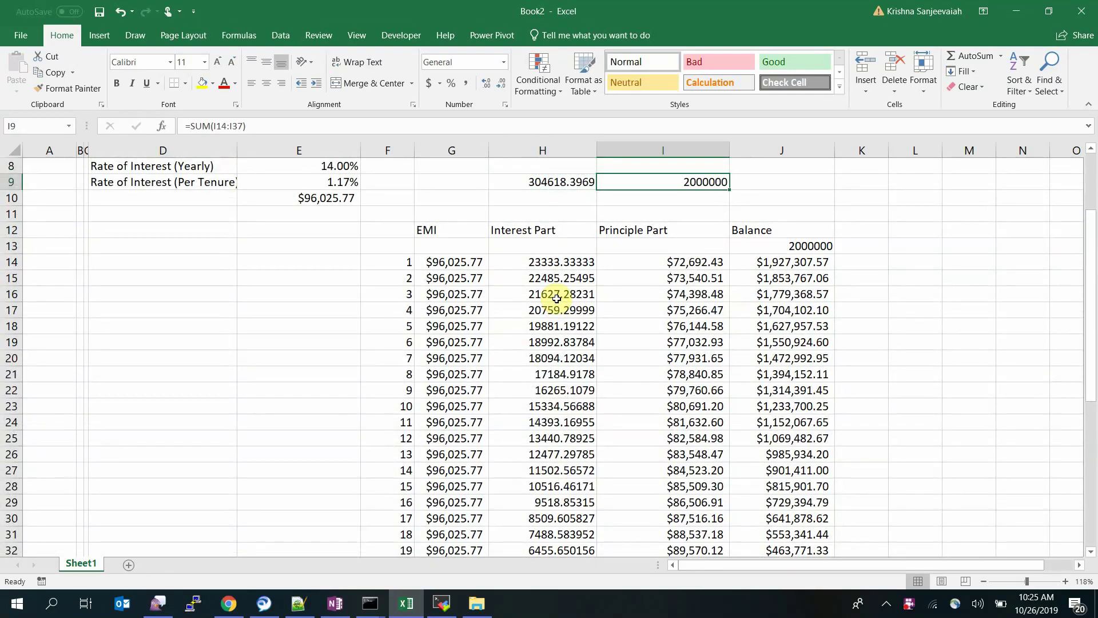
Calculate total interest as a share of total principle in J9 with =H9/I9 and format it as a percentage.
key("Right")
type("=")
key("Left")
key("Left")
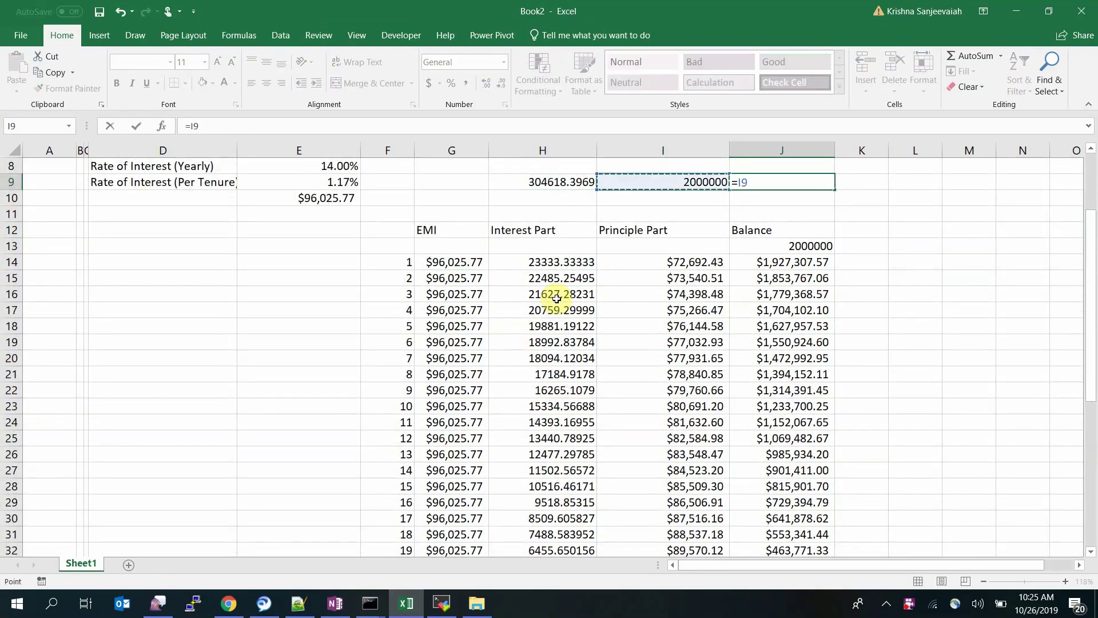
type("/")
key("Left")
key("ctrl+Return")
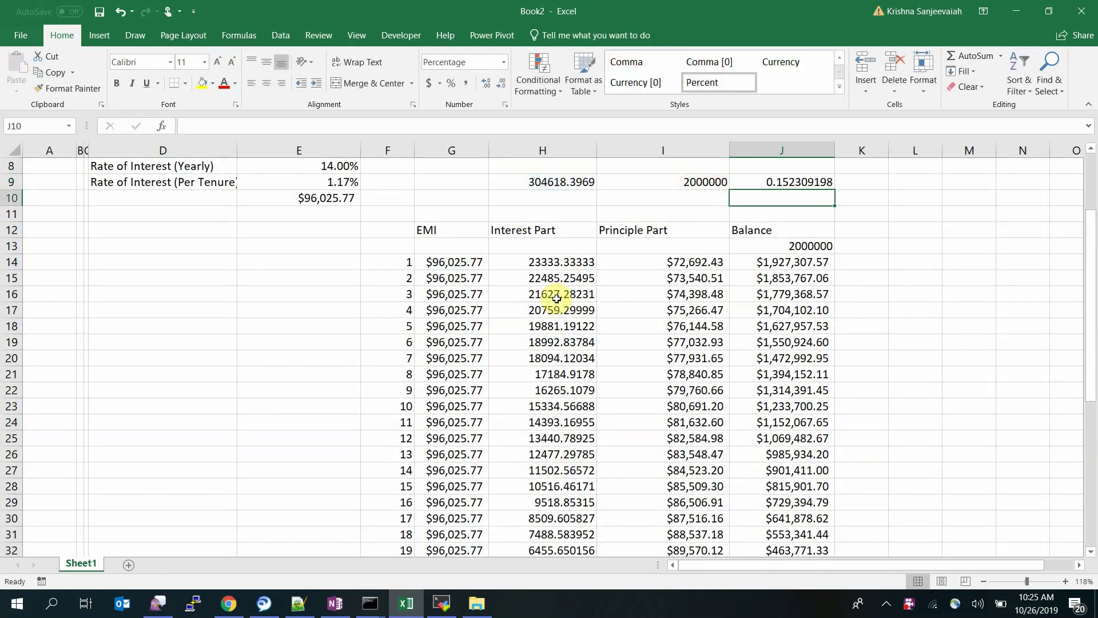
left_click(450, 84)
Compare the interest share in J9 with the principle total in I9 and the Repayment Tenures in E6.
scroll(811, 411, "up", 1)
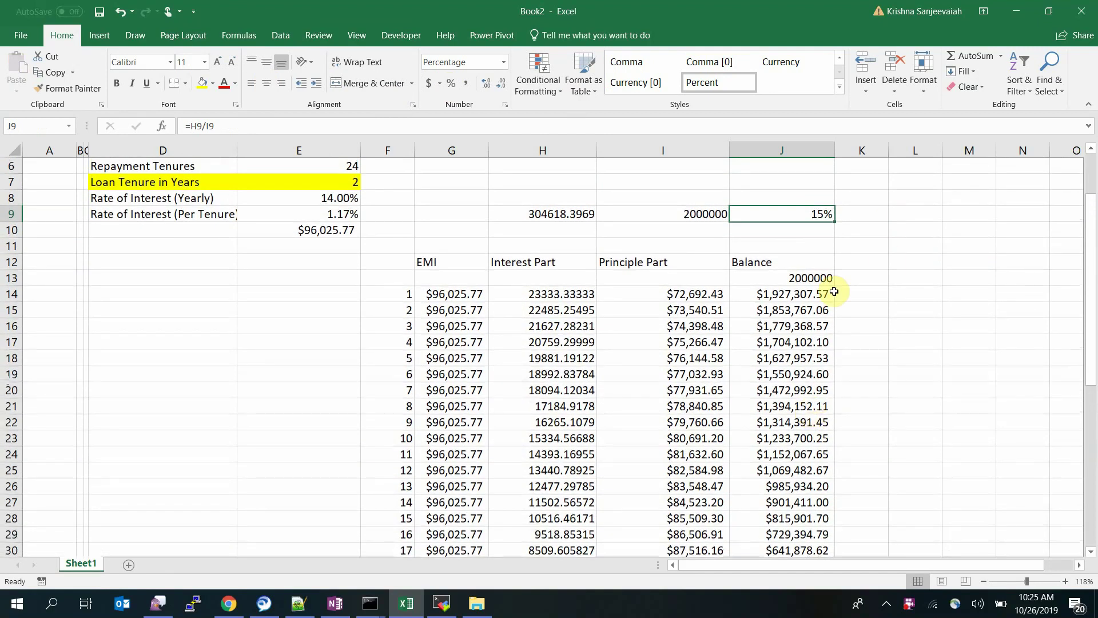
scroll(468, 222, "up", 1)
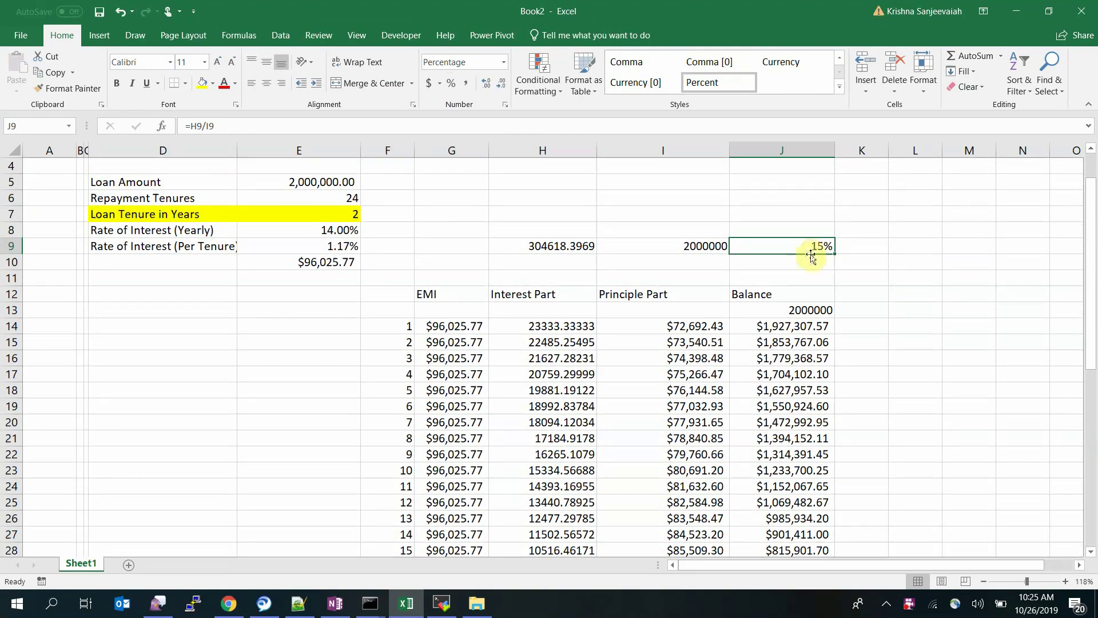
left_click(679, 245)
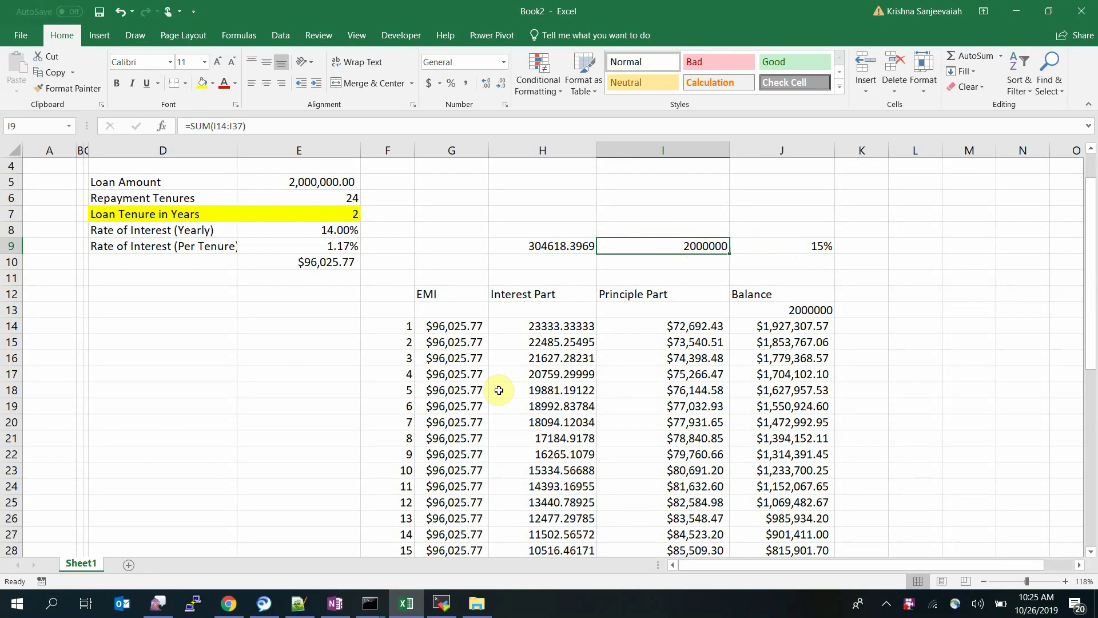
left_click(336, 198)
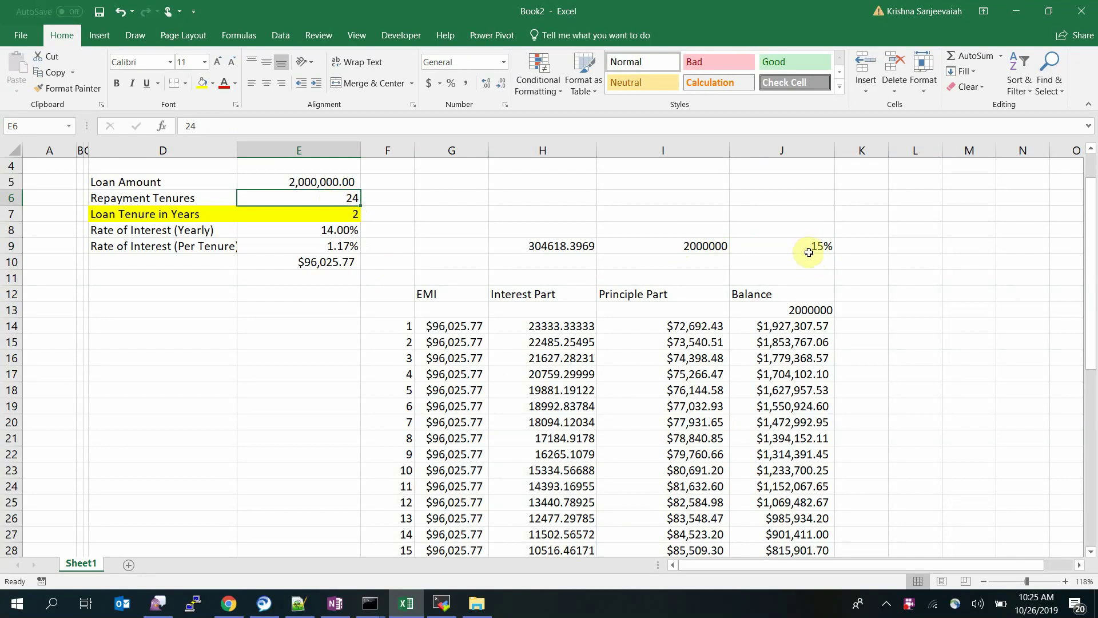
left_click(793, 245)
Set Repayment Tenures in E6 to 12 and Loan Tenure in Years in E7 to 1.
left_click(336, 198)
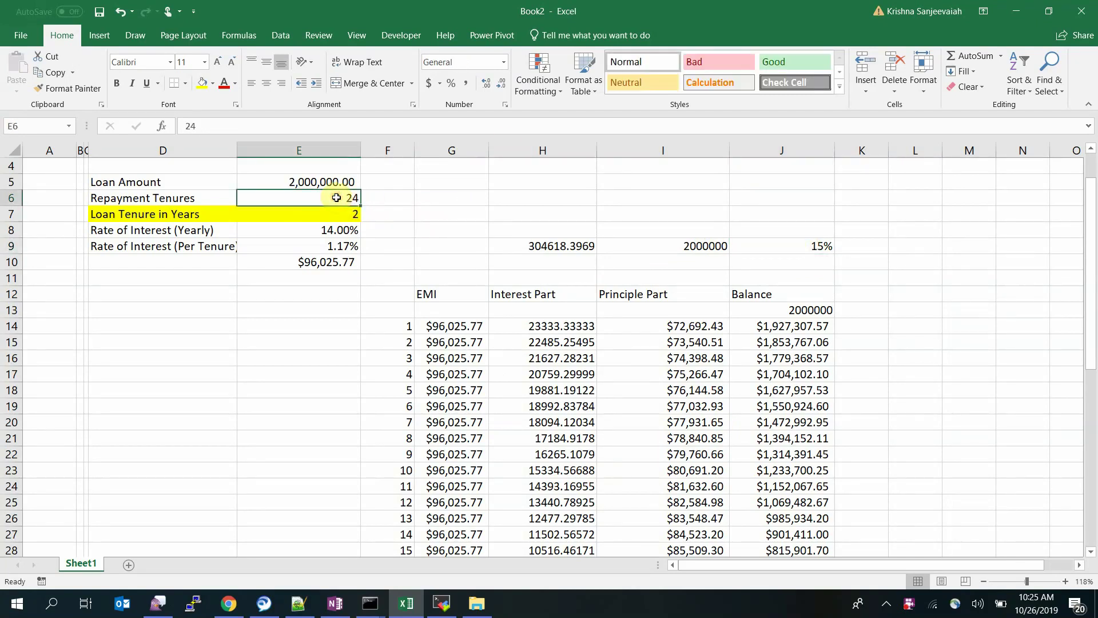
type("12")
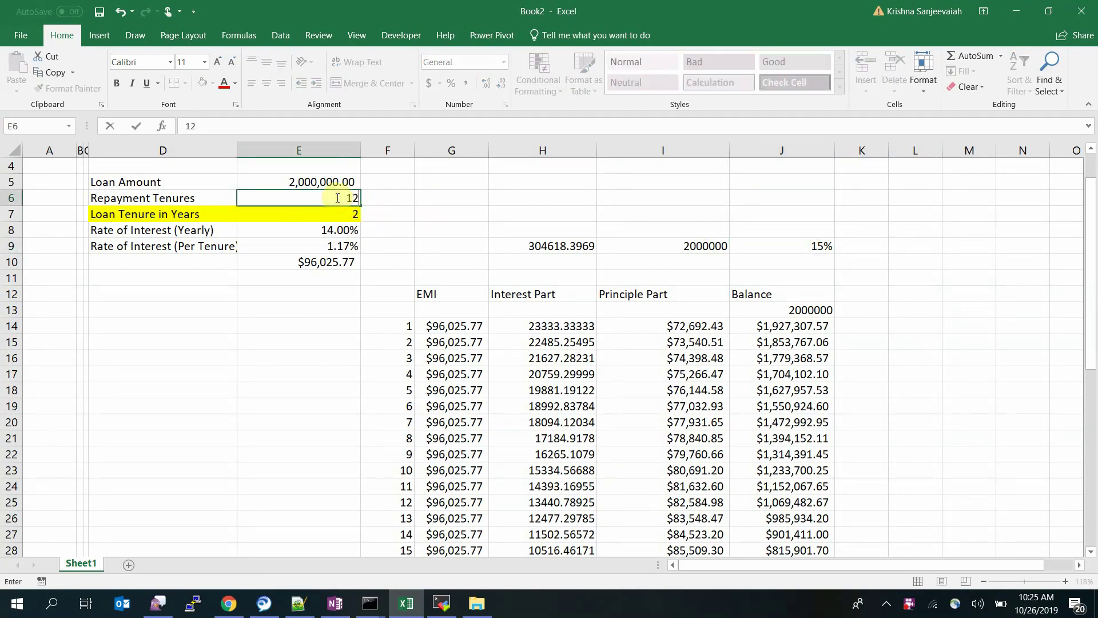
key("Return")
type("1")
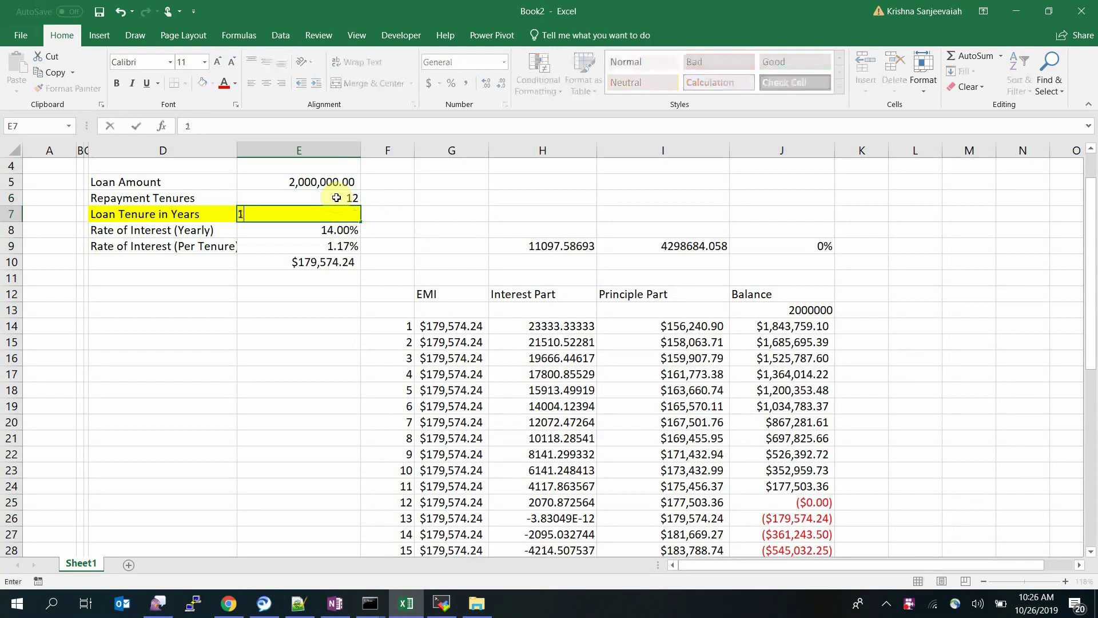
key("Return")
Examine the per-tenure rate formula in E9, the PMT formula in E10 and the first EMI cell G14, without editing them.
key("Return")
key("Return")
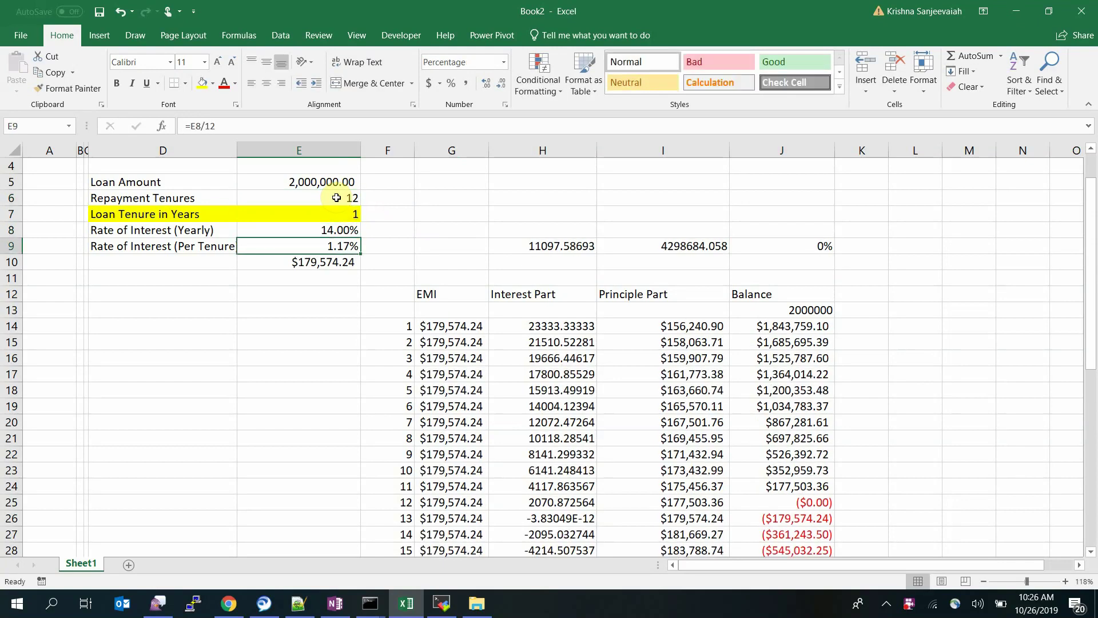
key("Up")
left_click(237, 126)
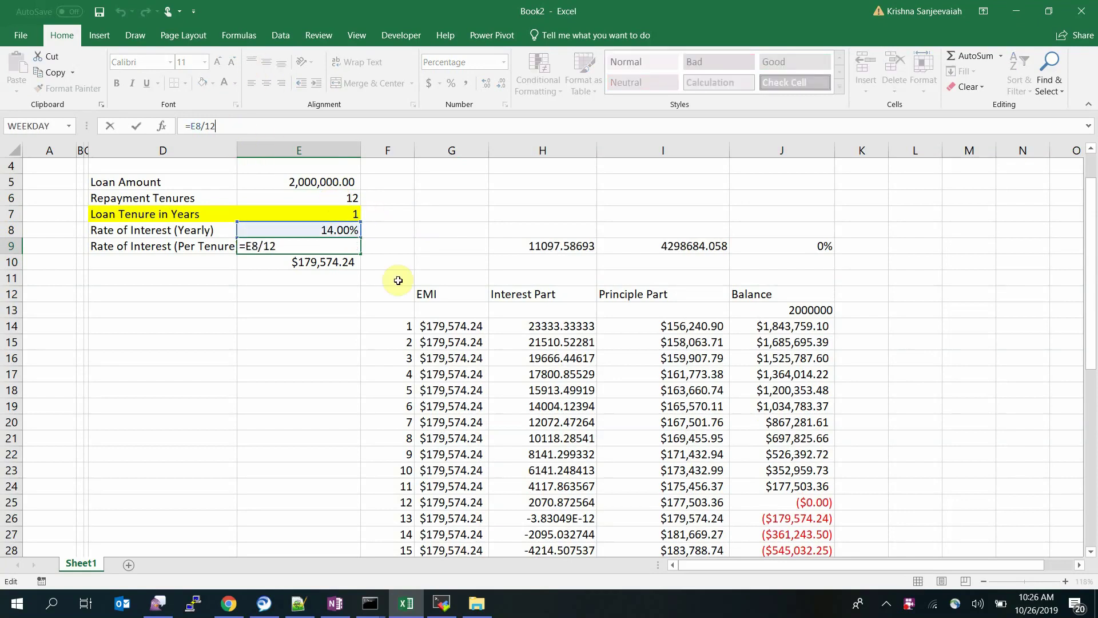
key("Return")
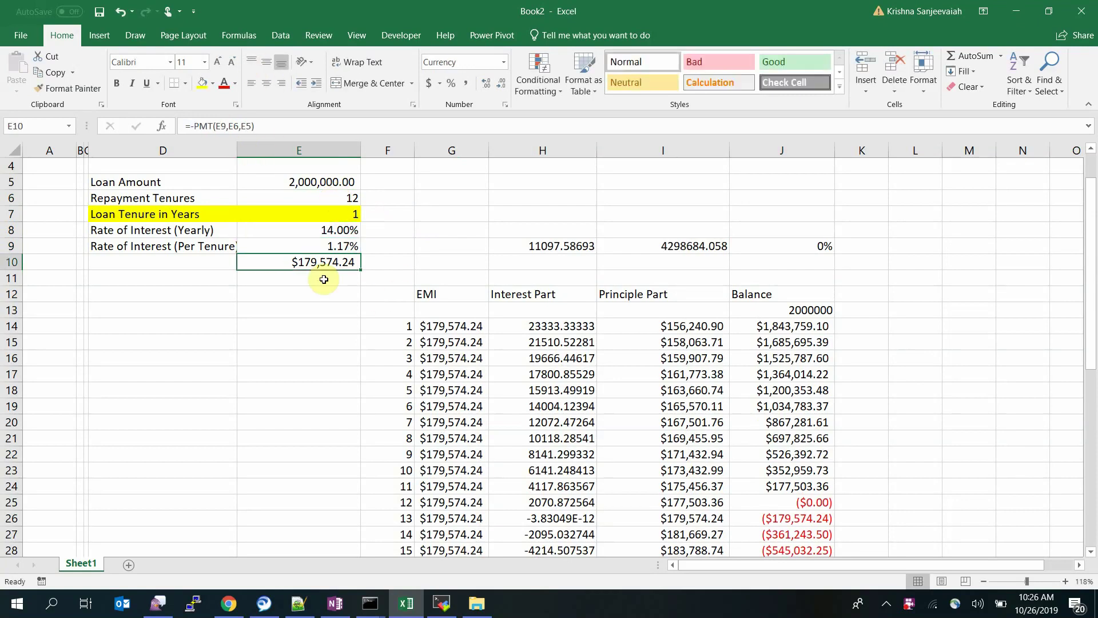
left_click(440, 324)
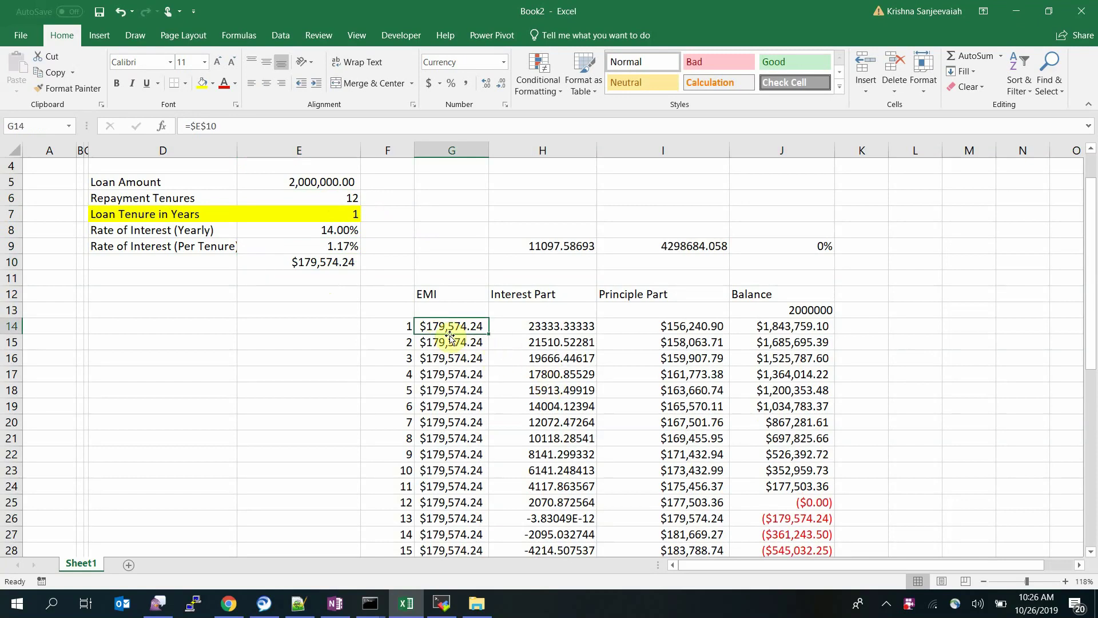
Clear the interest, principle and balance cells for periods 13 to 24 in H26:J37.
scroll(598, 378, "down", 2)
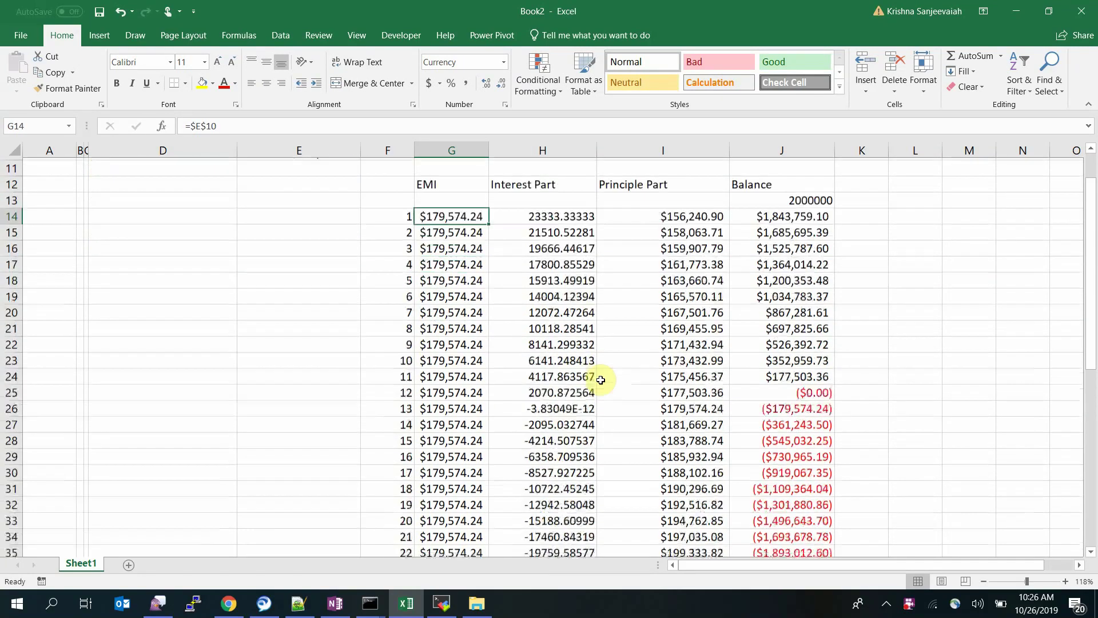
left_click(561, 391)
key("Right")
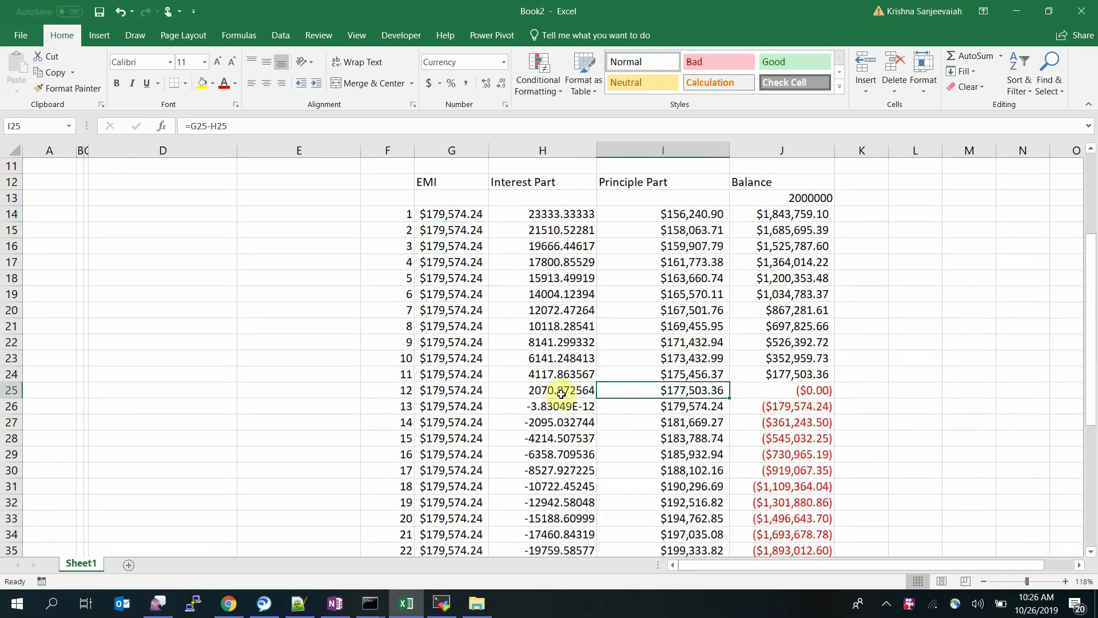
key("Left")
key("Down")
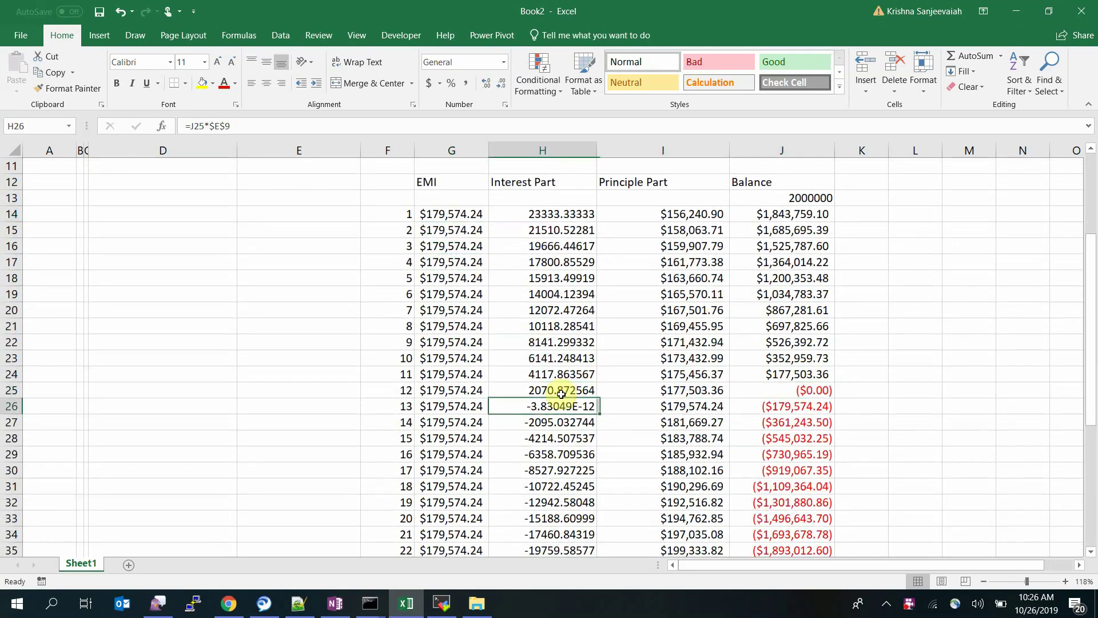
key("ctrl+shift+Right")
key("ctrl+shift+Down")
key("Delete")
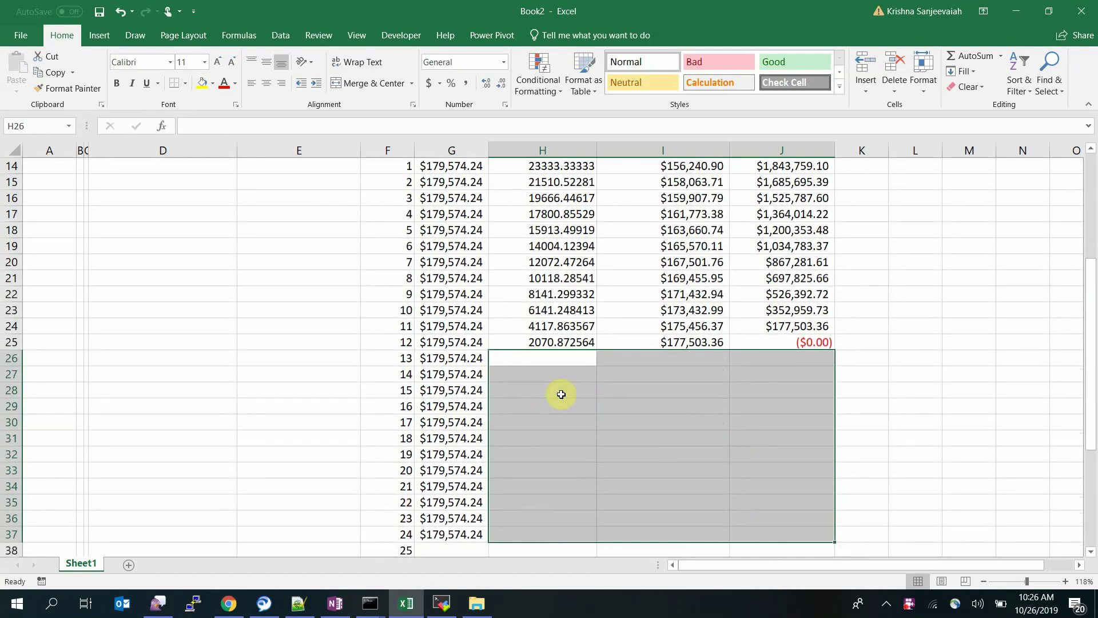
Step back and forward through the recent edits, leave the EMI cells G26:G37 cleared, and return to the top of the sheet.
key("ctrl+z")
key("ctrl+z")
key("ctrl+z")
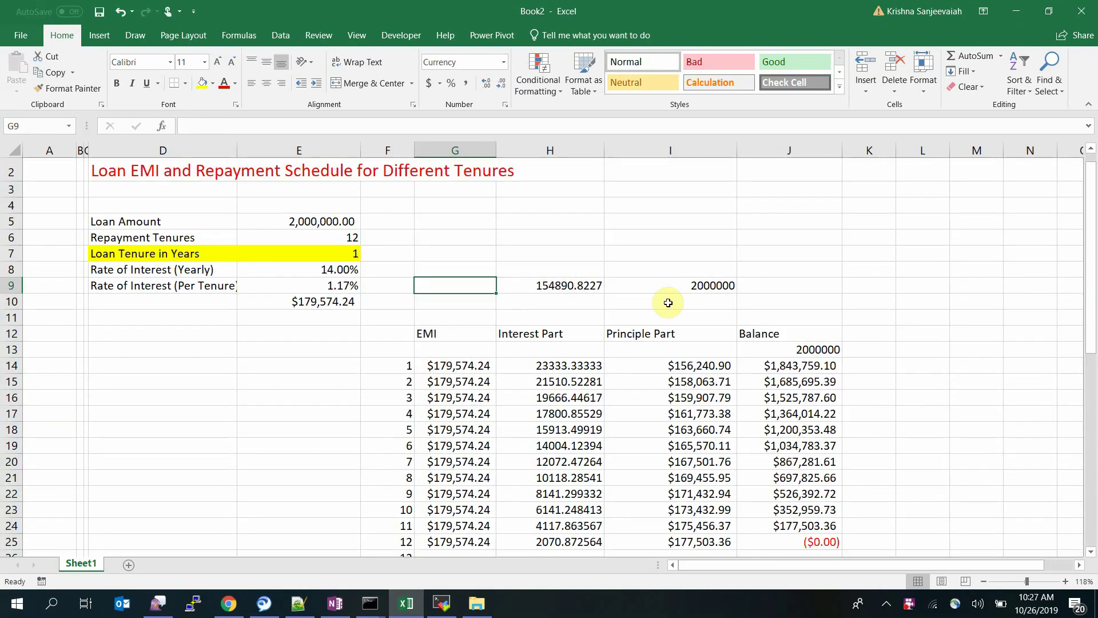
key("ctrl+y")
key("ctrl+y")
key("ctrl+y")
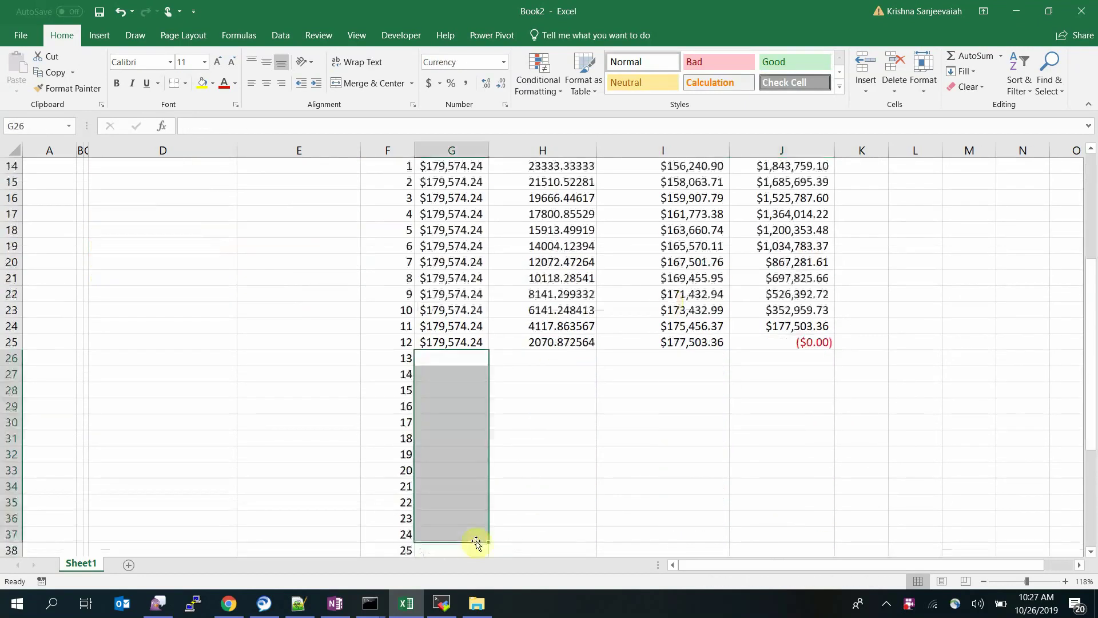
key("ctrl+Up")
key("ctrl+Up")
key("ctrl+Up")
key("ctrl+Up")
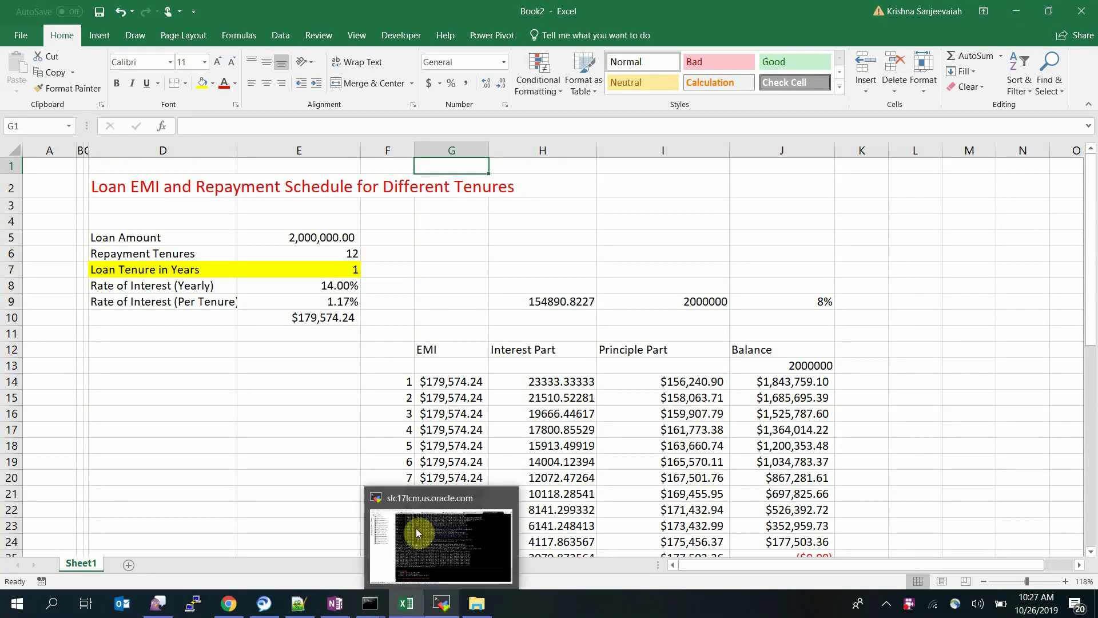
Review the per-tenure interest rate formula in E9 and the Repayment Tenures entry in E6.
left_click(314, 377)
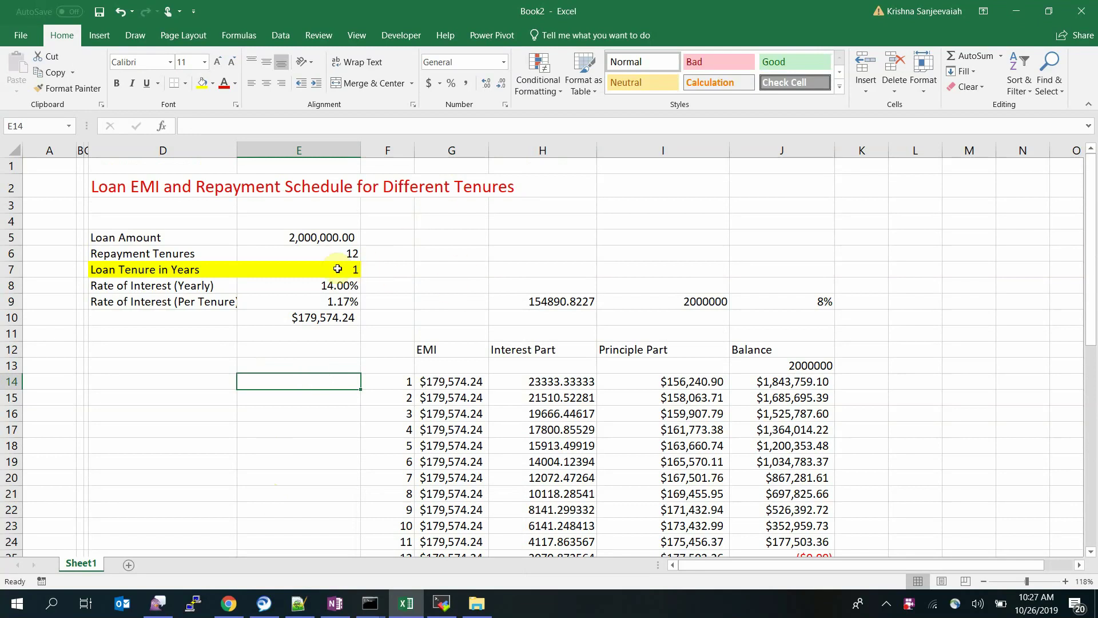
left_click(316, 303)
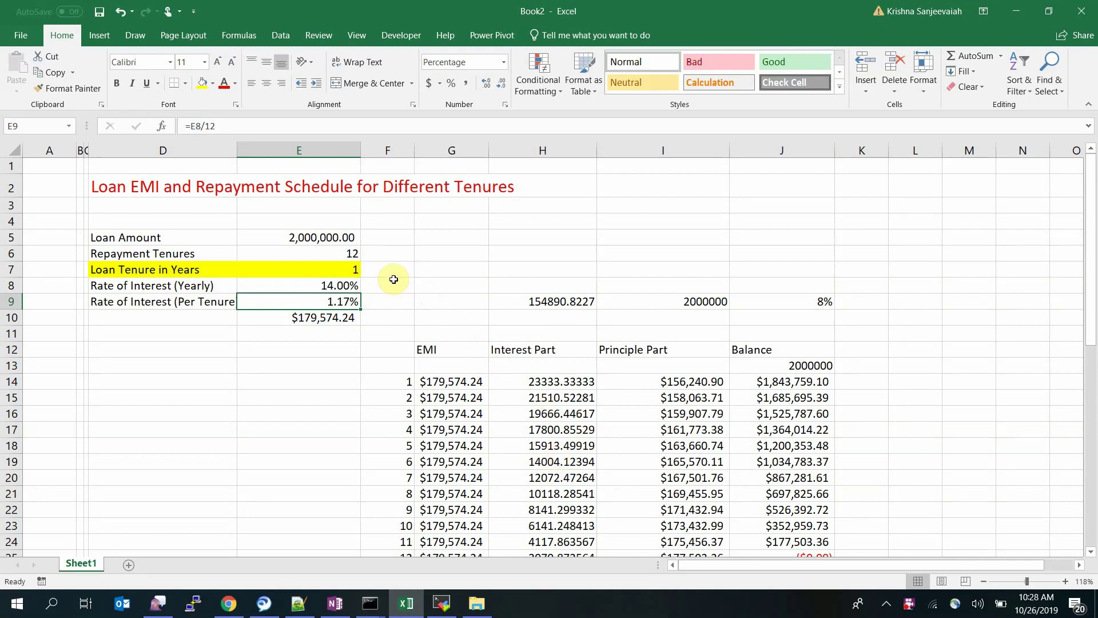
left_click(331, 254)
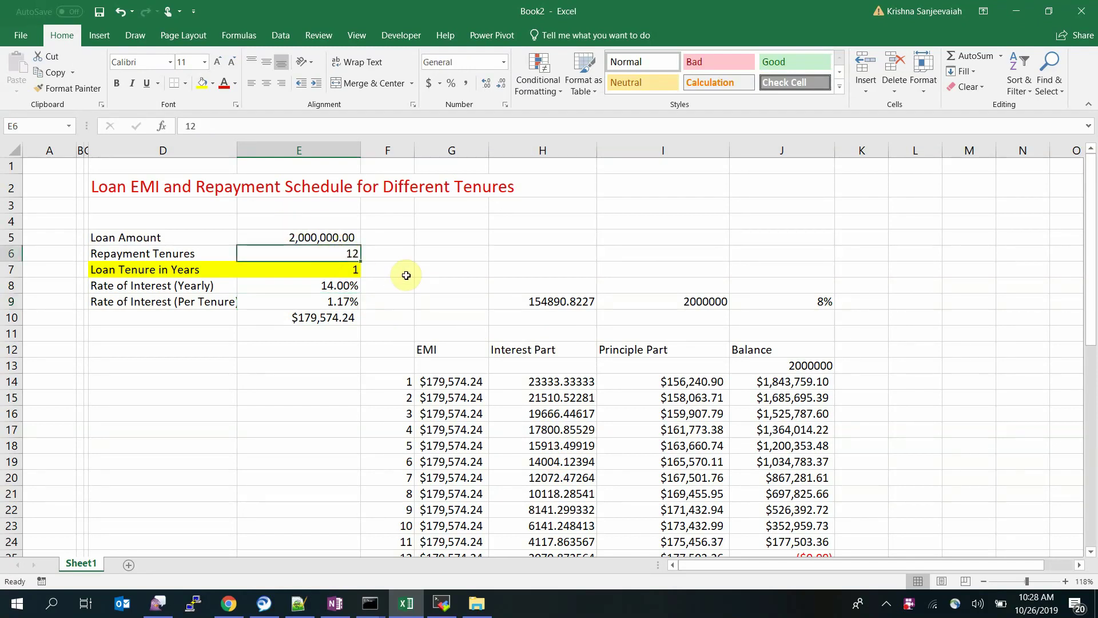
type("2")
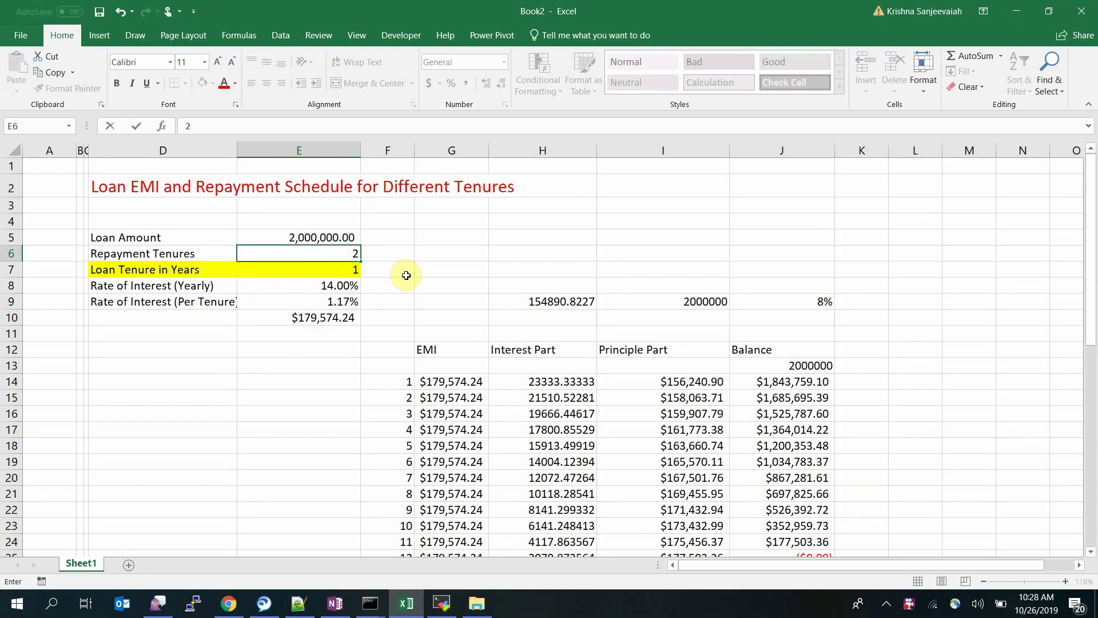
key("BackSpace")
key("Return")
key("ctrl+z")
key("Return")
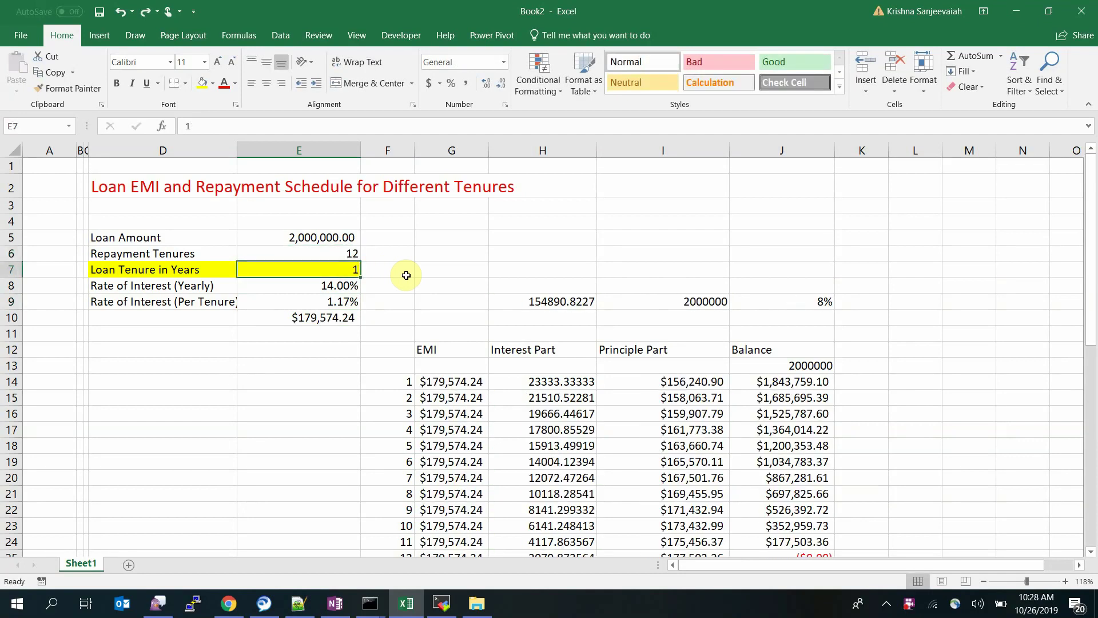
Set the Loan Tenure in Years to 2, then enter 8 in F7 and as the Repayment Tenures in E6.
type("2")
left_click(406, 275)
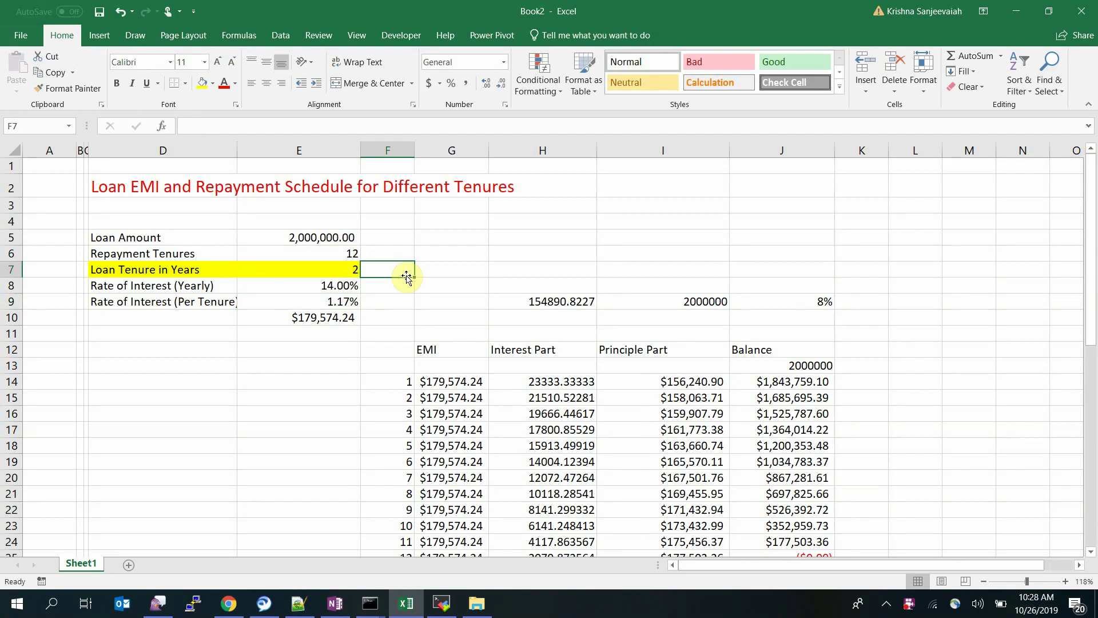
key("Up")
key("Left")
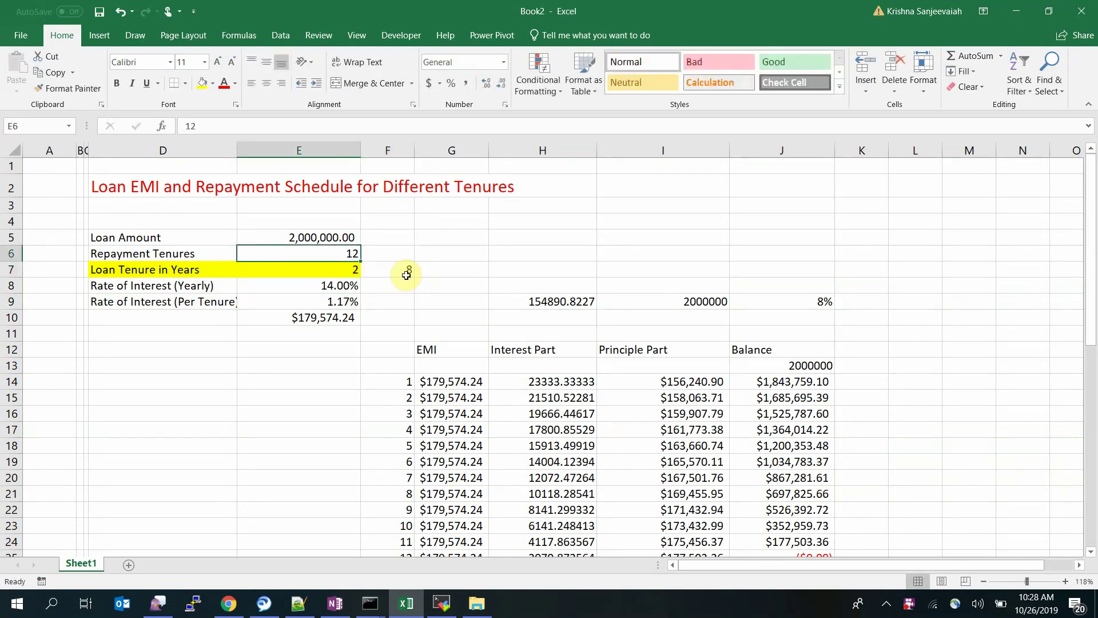
type("8")
key("Return")
Change the per-tenure interest rate formula in E9 to =E8/4 for quarterly repayment.
key("Down")
key("Down")
left_click(229, 124)
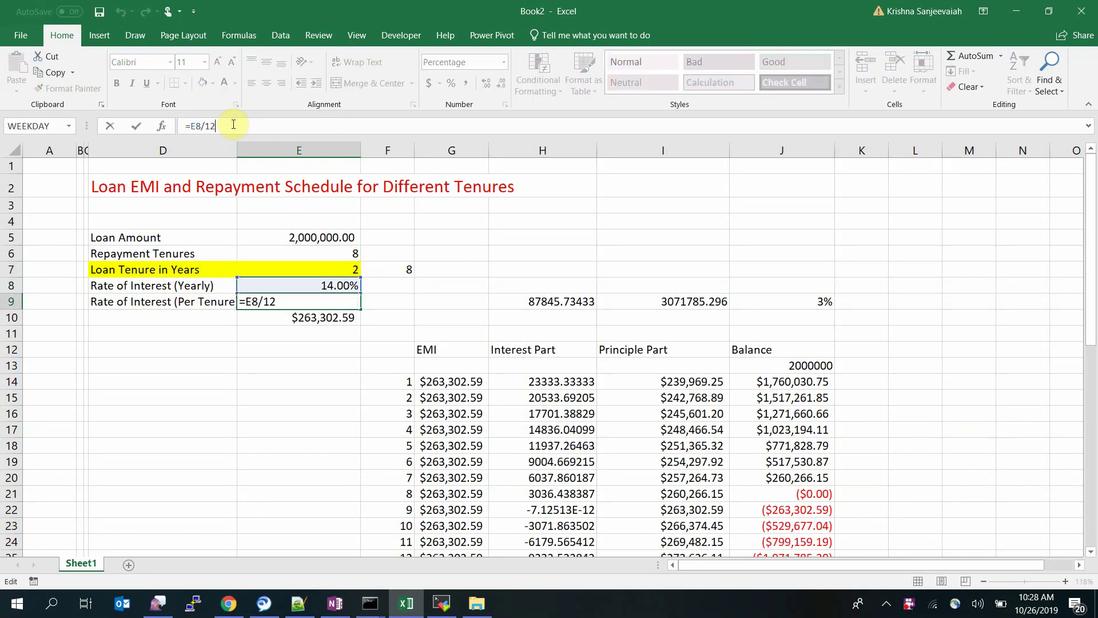
key("BackSpace")
key("BackSpace")
type("4")
key("Return")
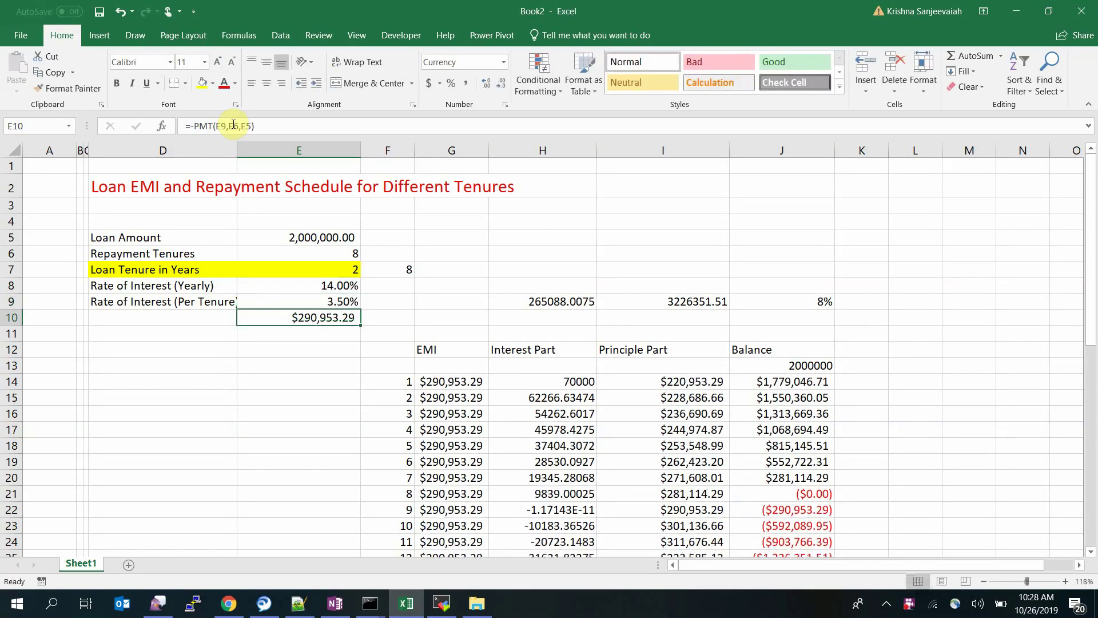
Review the Repayment Tenures, Loan Tenure in Years and per-tenure rate formula in E6, E7 and E9.
key("Up")
key("Up")
key("Up")
key("Up")
key("Down")
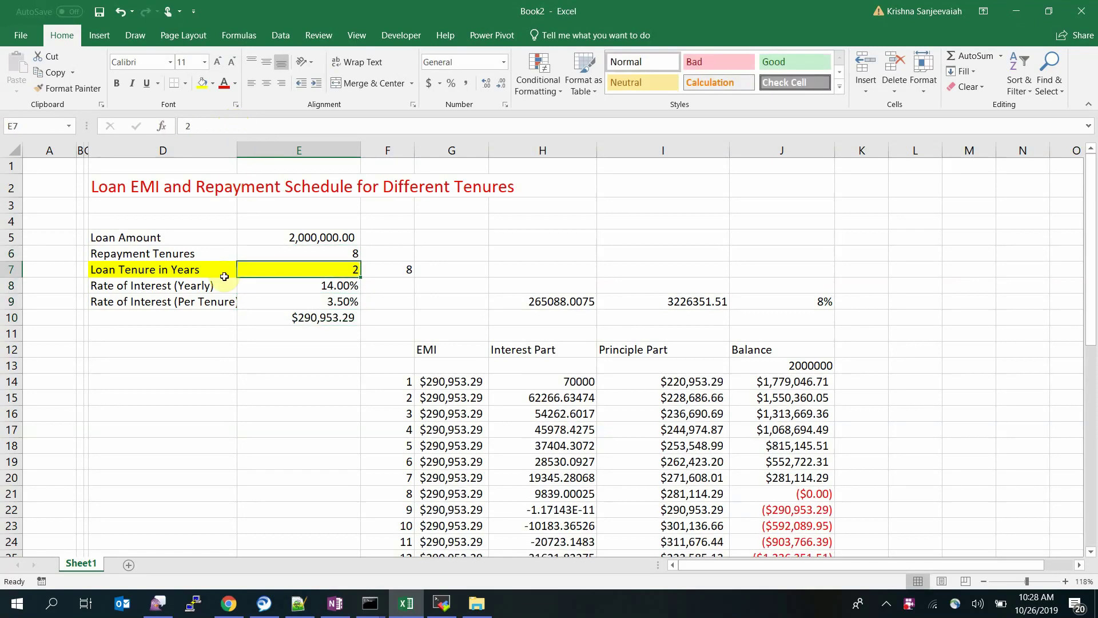
left_click(308, 252)
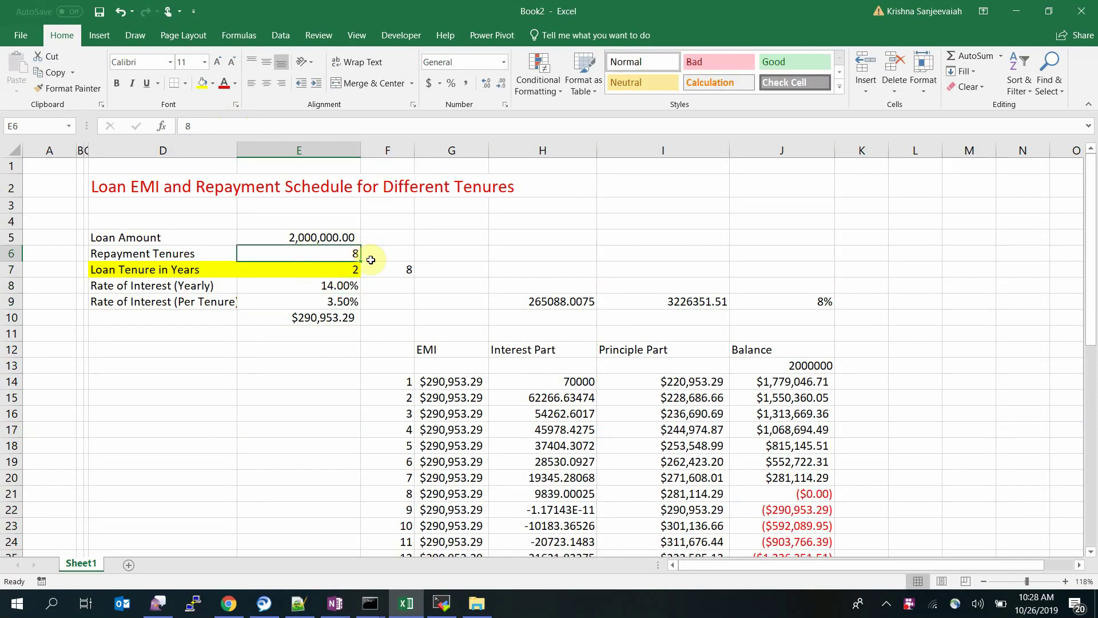
key("Down")
key("Down")
key("Down")
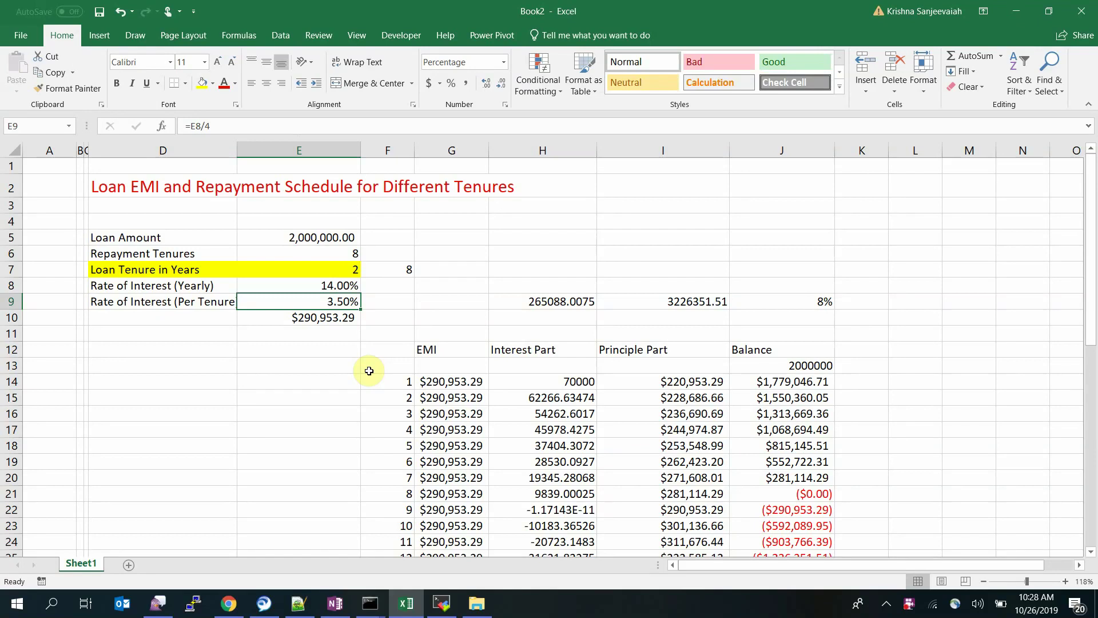
Clear the balance cell for period 9 in J22.
scroll(369, 370, "down", 1)
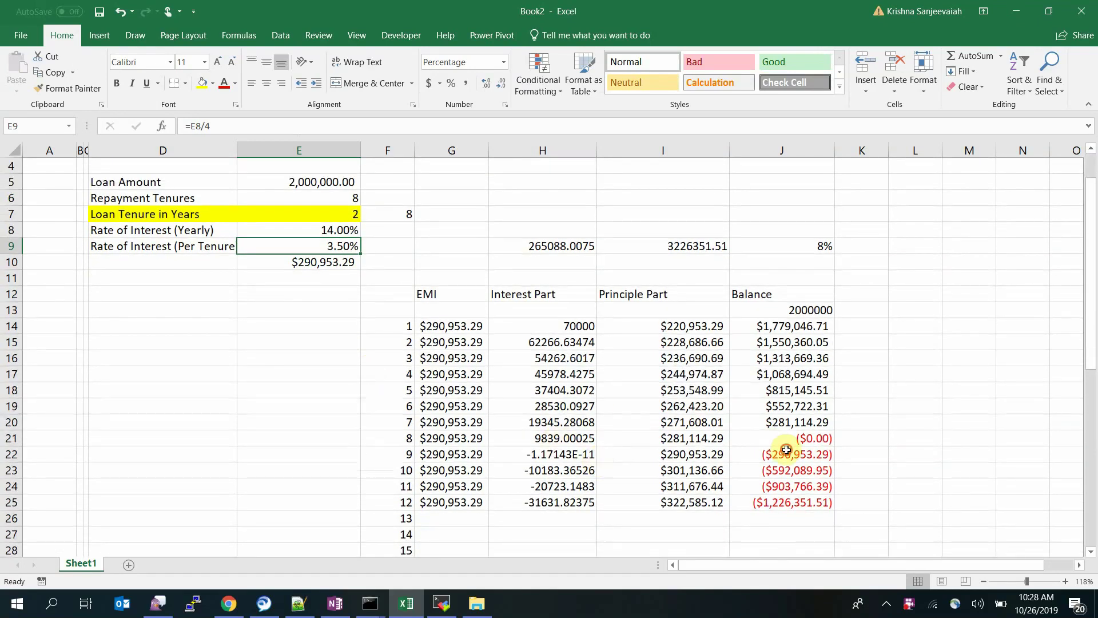
left_click(786, 450)
key("shift+Down")
key("shift+Down")
key("shift+Down")
key("shift+Down")
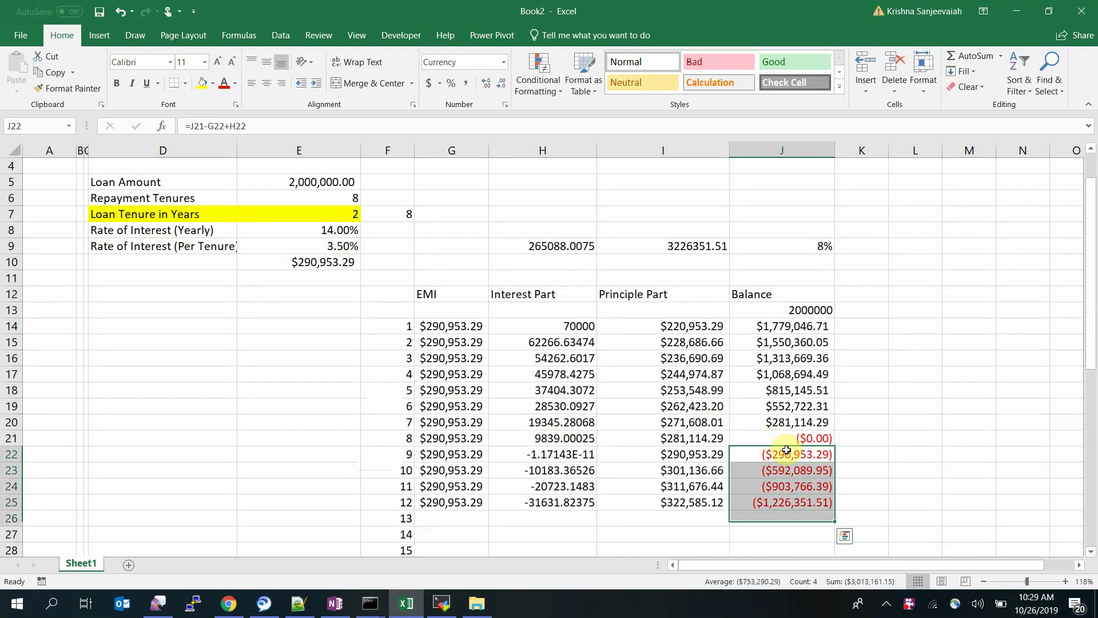
double_click(787, 450)
key("Escape")
key("Delete")
key("Left")
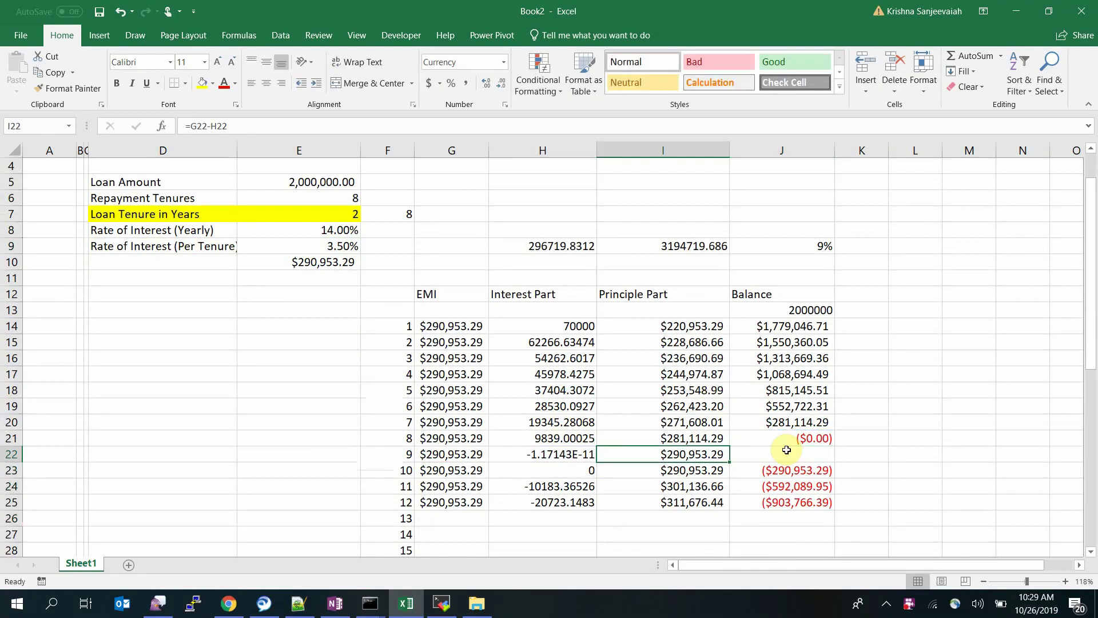
Clear the interest, principle and balance cells for periods 9 to 12, covering the range H22:K26.
key("ctrl+shift+Down")
key("Up")
key("Up")
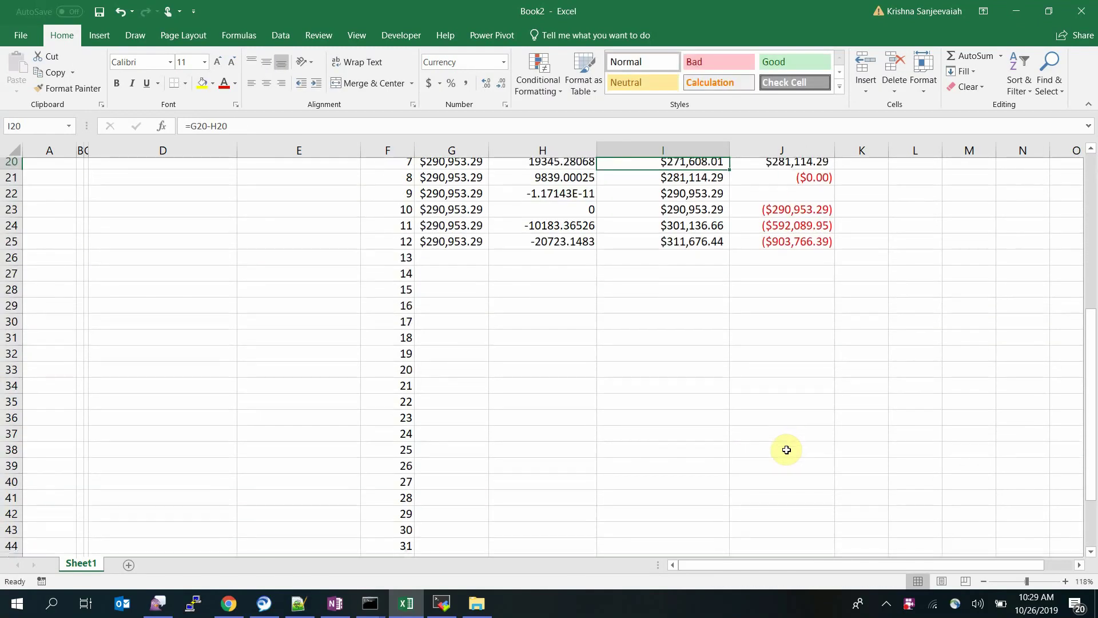
key("Up")
key("Down")
key("Down")
key("Down")
key("Left")
key("shift+Right")
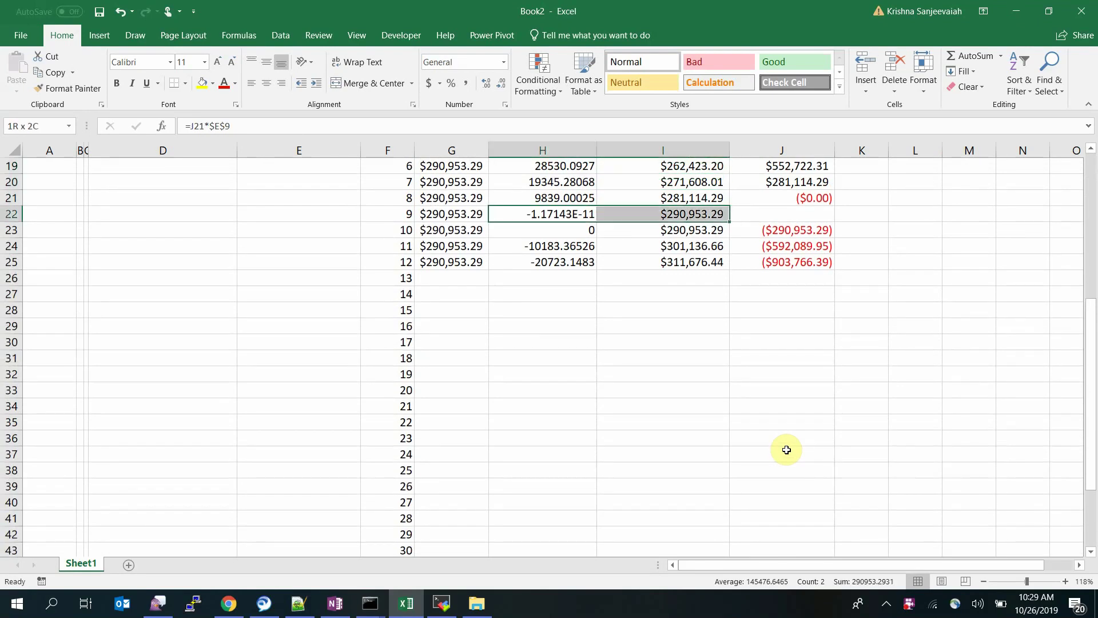
key("shift+Right")
key("shift+Right")
key("shift+Down")
key("shift+Down")
key("shift+Down")
key("shift+Down")
key("Delete")
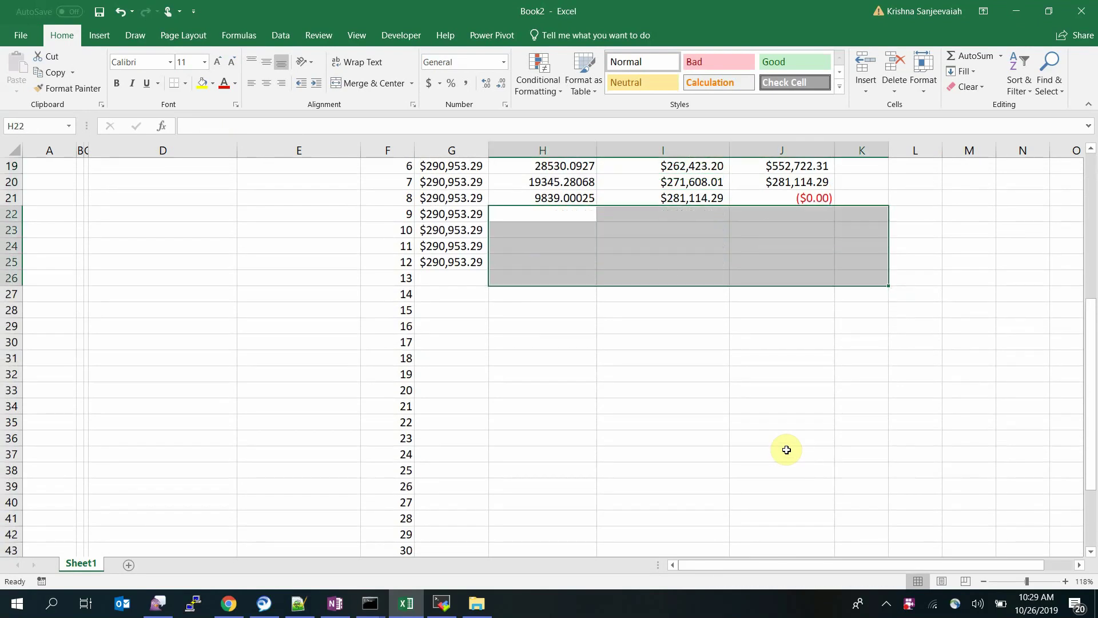
Clear the EMI cells for periods 9 to 12 in G22:G25.
key("Up")
key("Down")
key("Left")
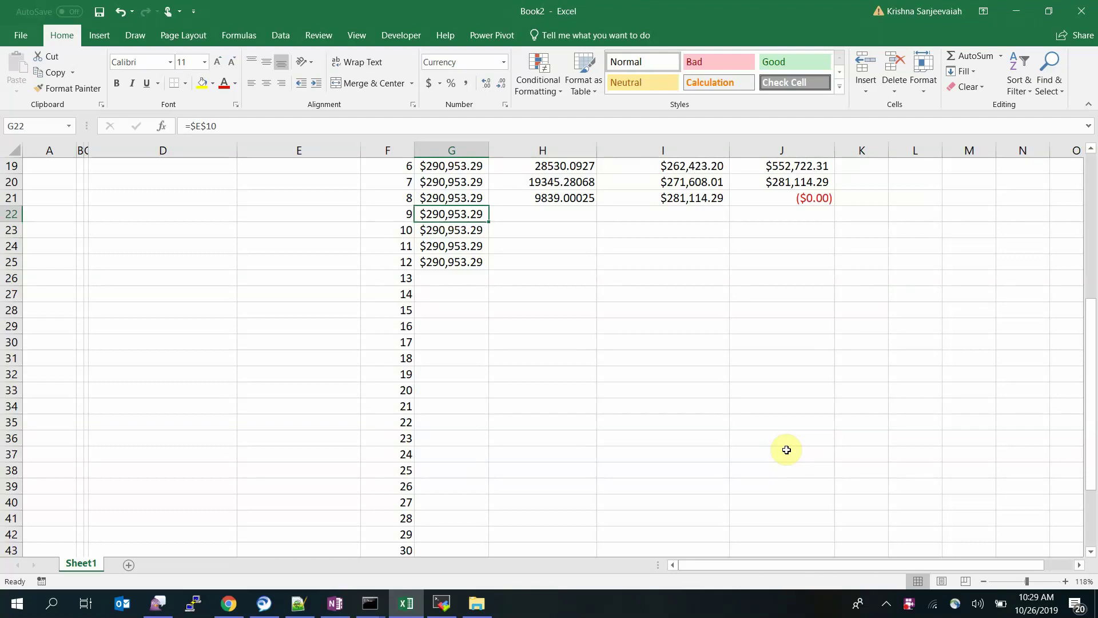
key("shift+Down")
key("shift+Down")
key("shift+Down")
key("Delete")
key("Up")
Review the interest total, the principle total and the interest-to-principle ratio in H9:J9.
scroll(787, 449, "up", 6)
key("Right")
key("Right")
key("Right")
key("Up")
key("Up")
key("Up")
key("Up")
key("Up")
key("Up")
key("Up")
key("Up")
key("Up")
key("Up")
key("Up")
key("Up")
key("Up")
key("Up")
key("Up")
key("Up")
key("Up")
key("Up")
key("Up")
key("Down")
key("Down")
key("Down")
key("Down")
key("Down")
key("Down")
key("Down")
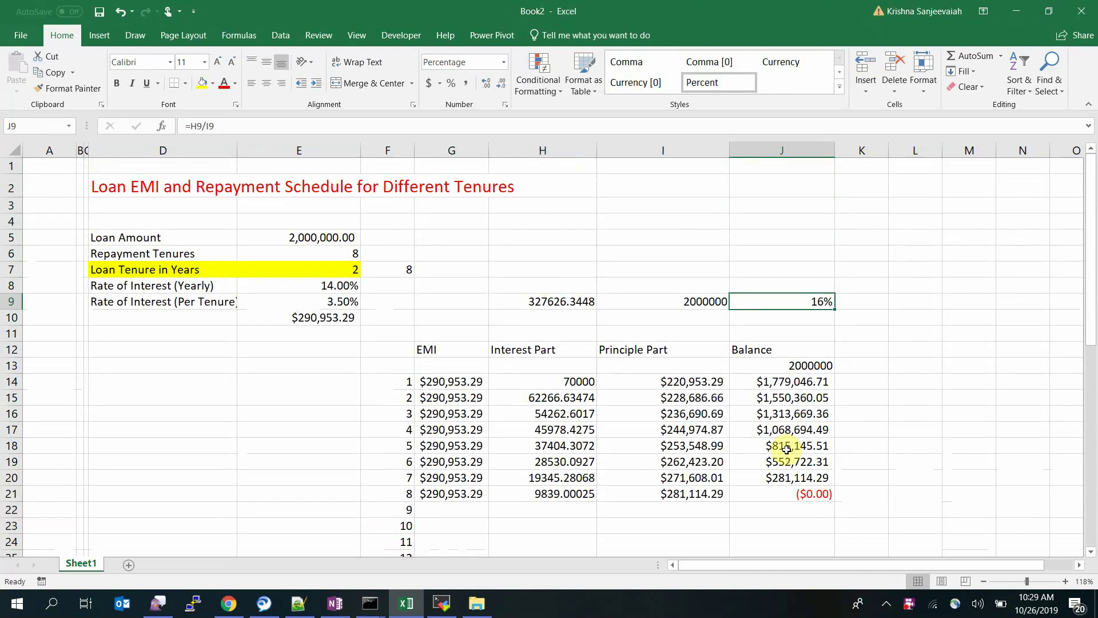
key("Left")
key("Left")
key("Left")
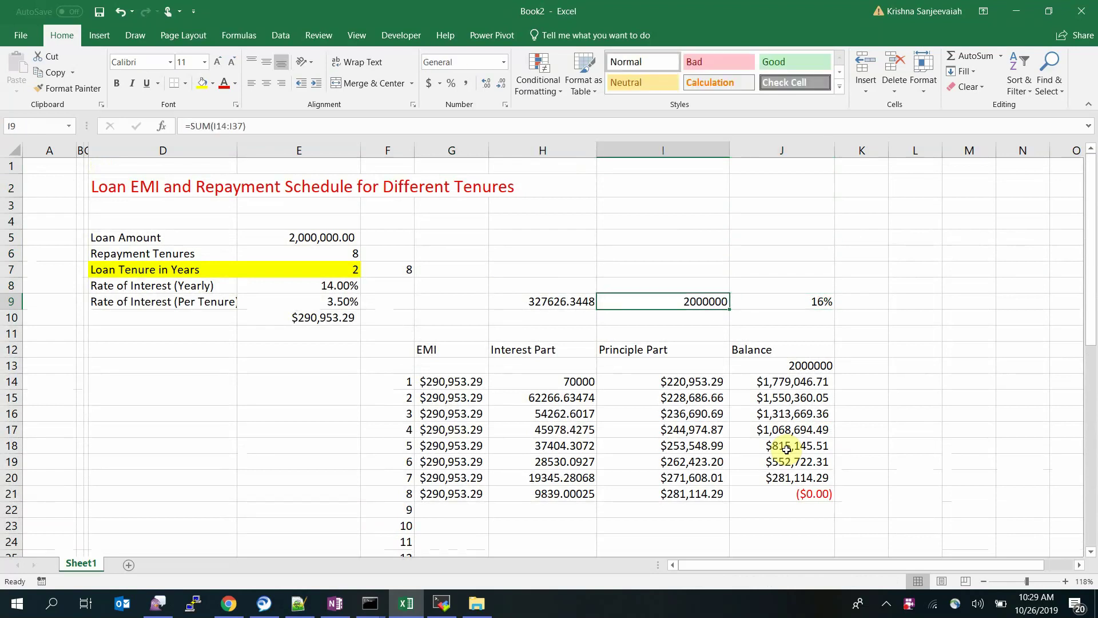
key("Right")
key("Right")
key("Right")
key("Right")
key("Left")
key("Left")
key("Right")
key("Right")
key("Right")
key("Right")
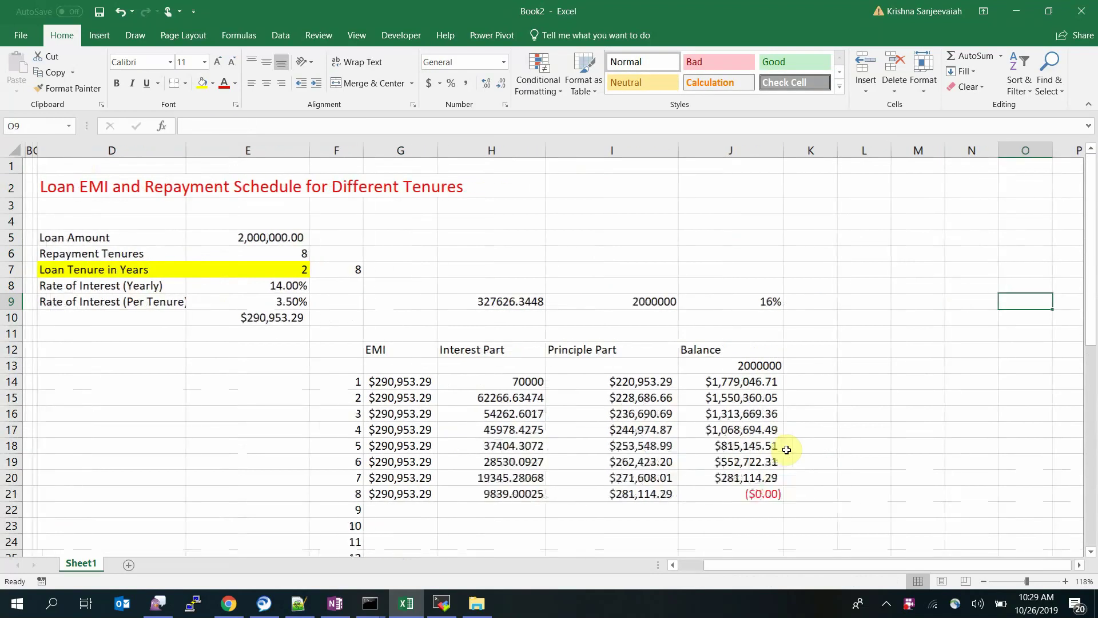
key("Left")
key("Left")
key("Left")
key("Left")
key("Left")
key("Left")
key("Left")
key("Left")
key("Left")
key("Left")
key("Left")
key("Left")
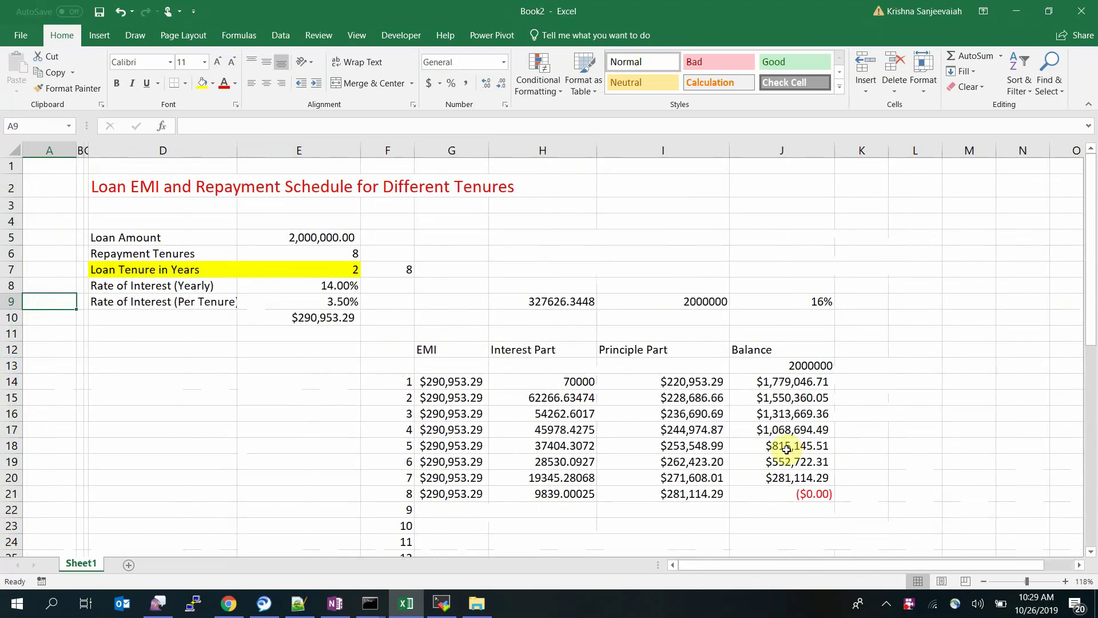
left_click(911, 605)
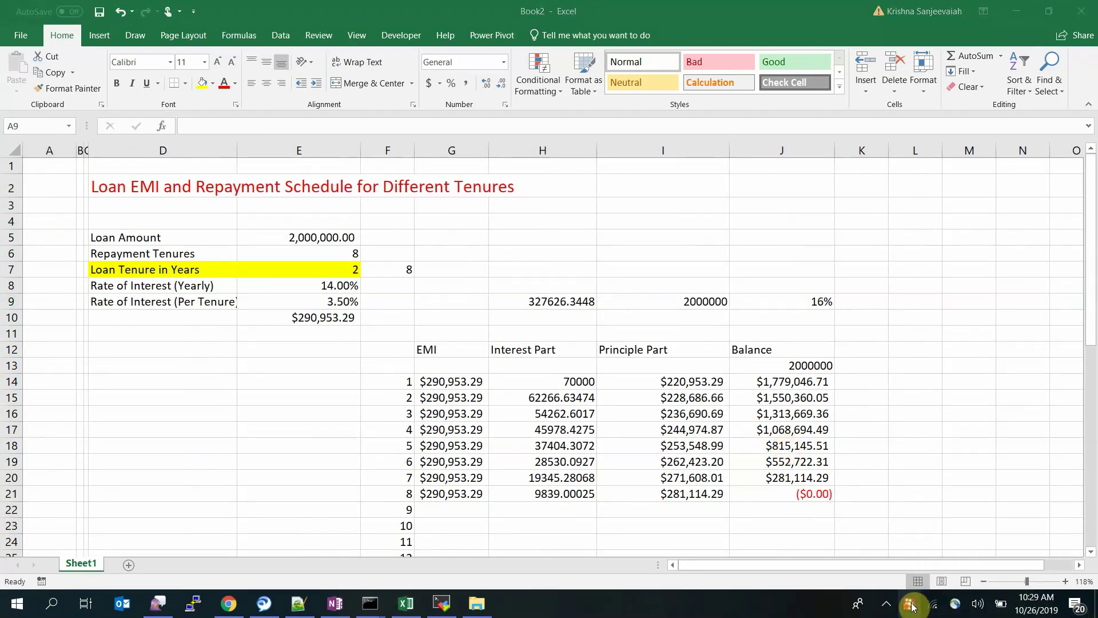
right_click(911, 604)
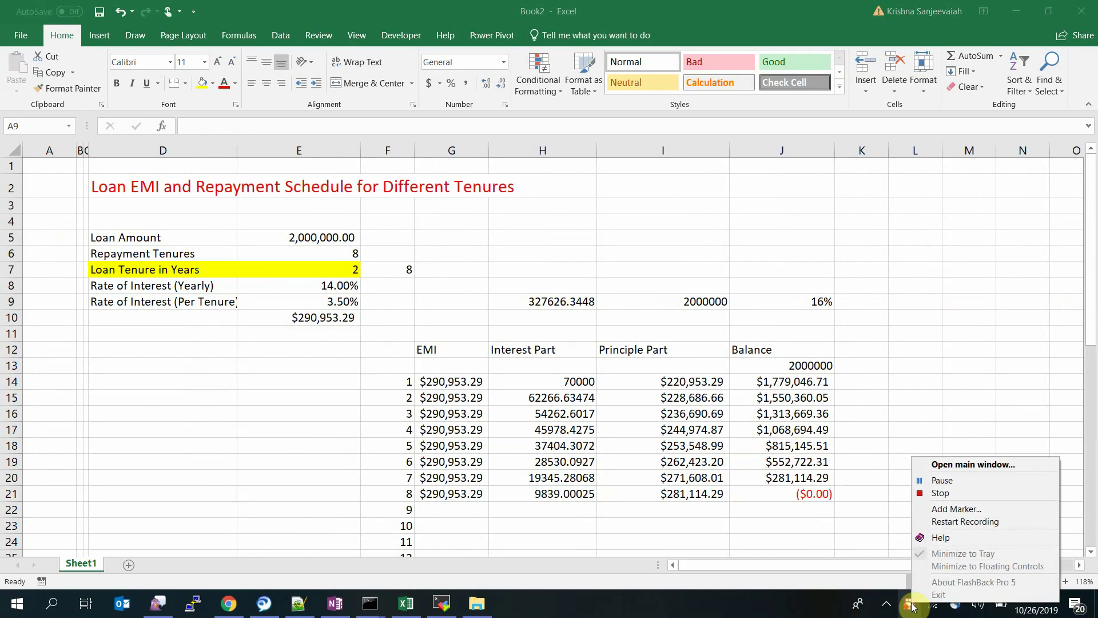
left_click(704, 394)
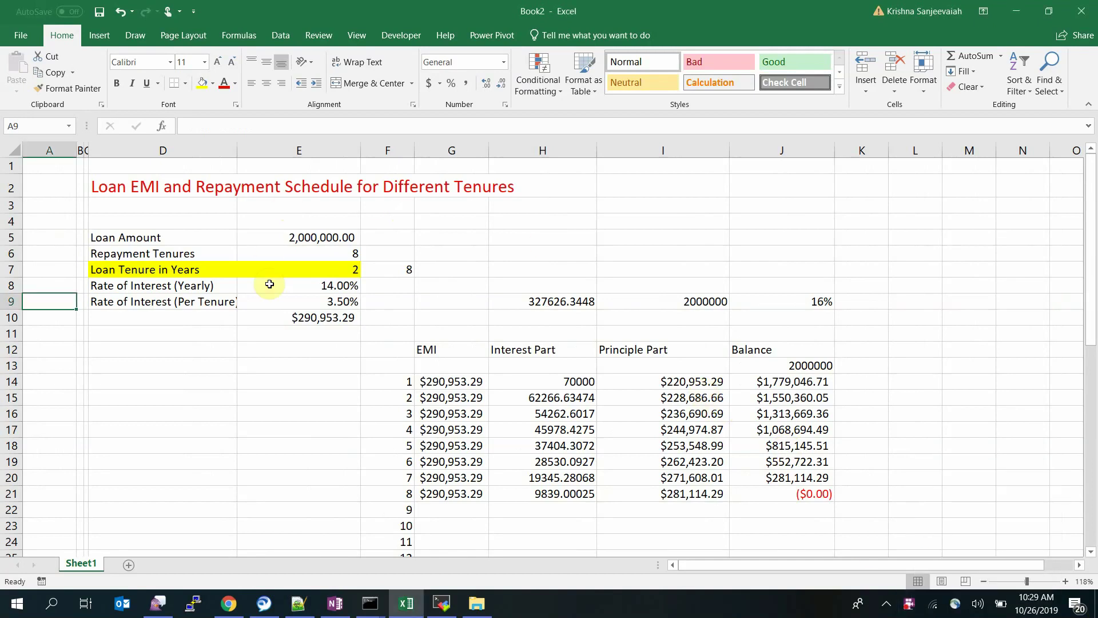
Review the Repayment Tenures in E6, the yearly rate in E8 and the per-tenure rate formula in E9.
left_click(312, 254)
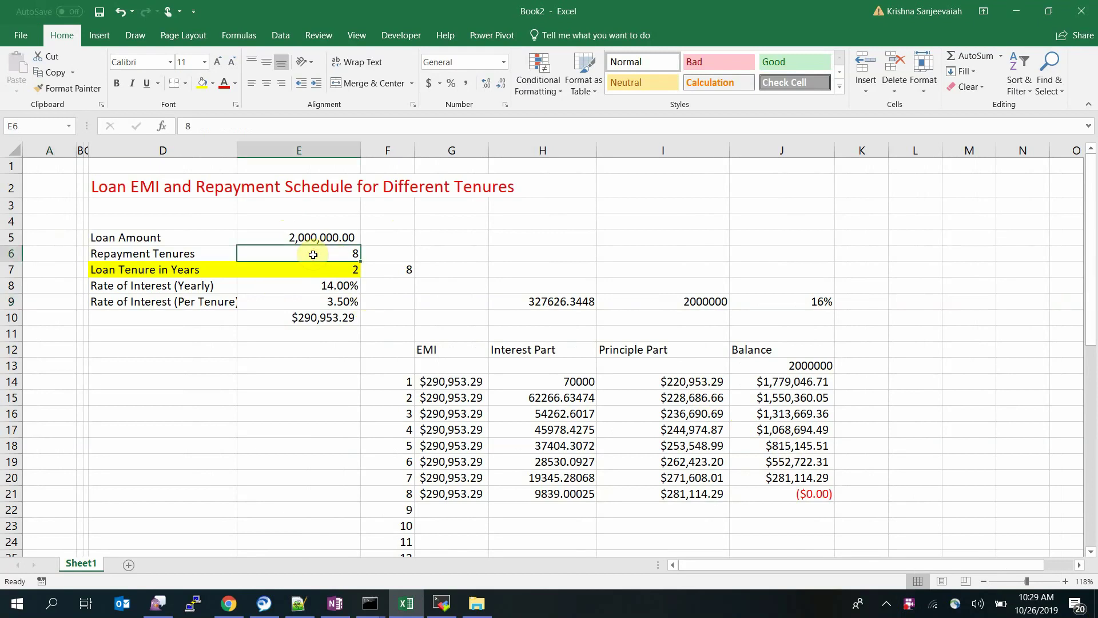
left_click(314, 289)
left_click(317, 303)
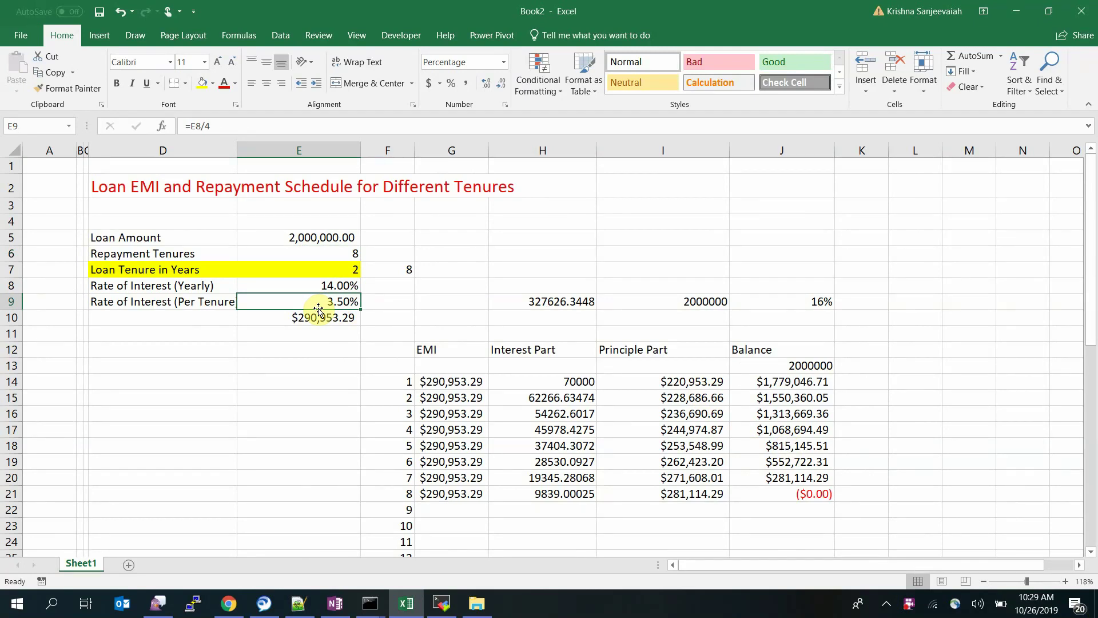
Set the Loan Tenure in Years in E7 to 4.
left_click(336, 267)
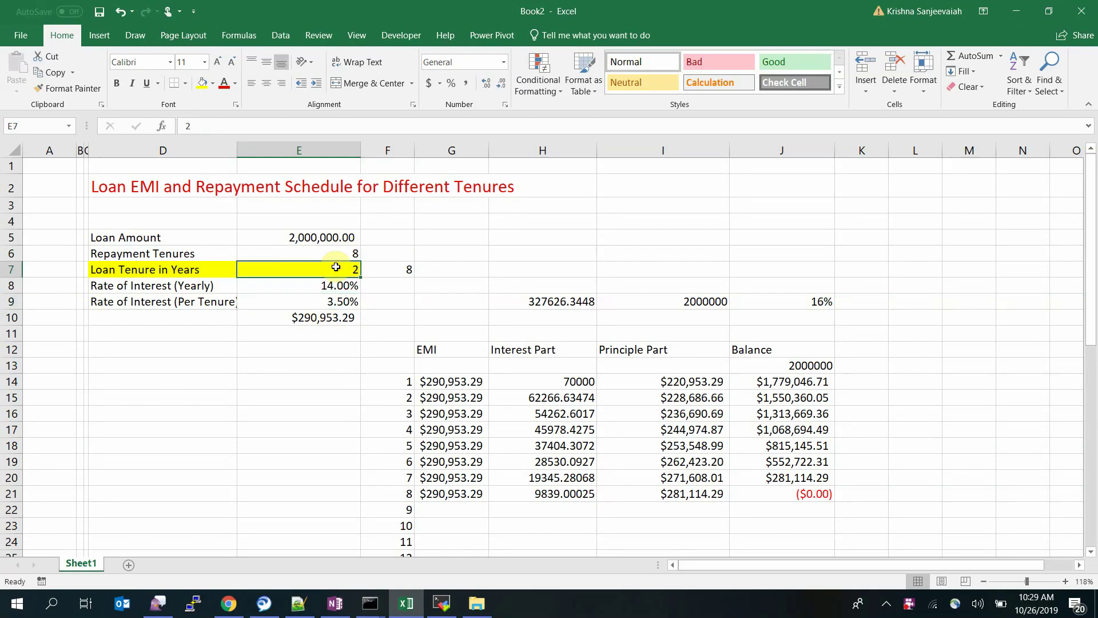
type("4")
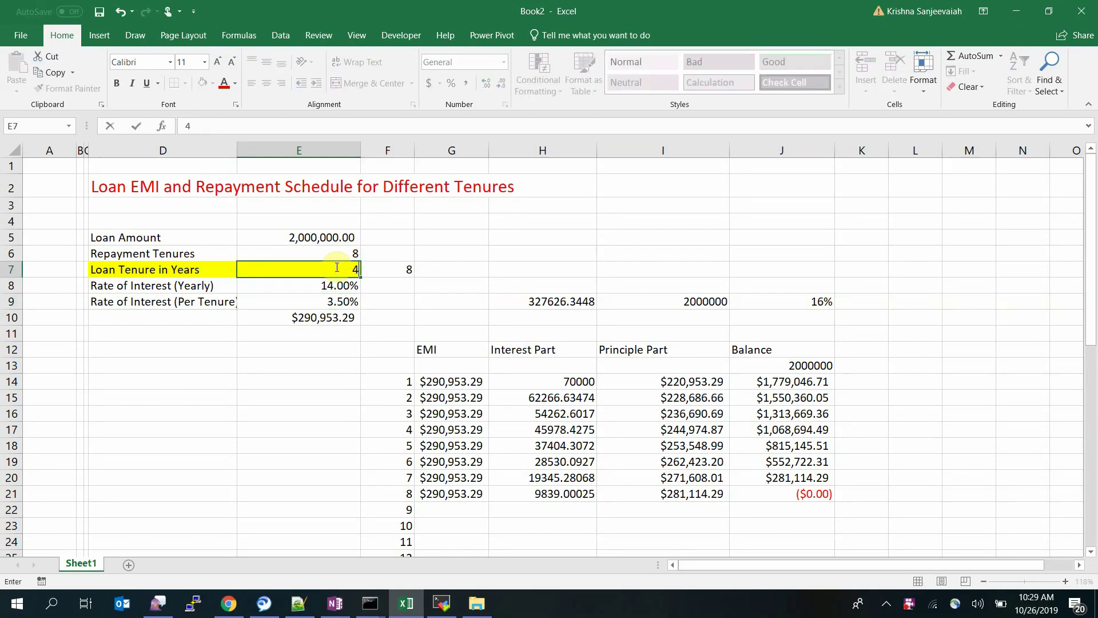
key("Tab")
Set the Loan Tenure in Years in E7 to 6 and enter 12 in the adjacent cell F7.
left_click(335, 267)
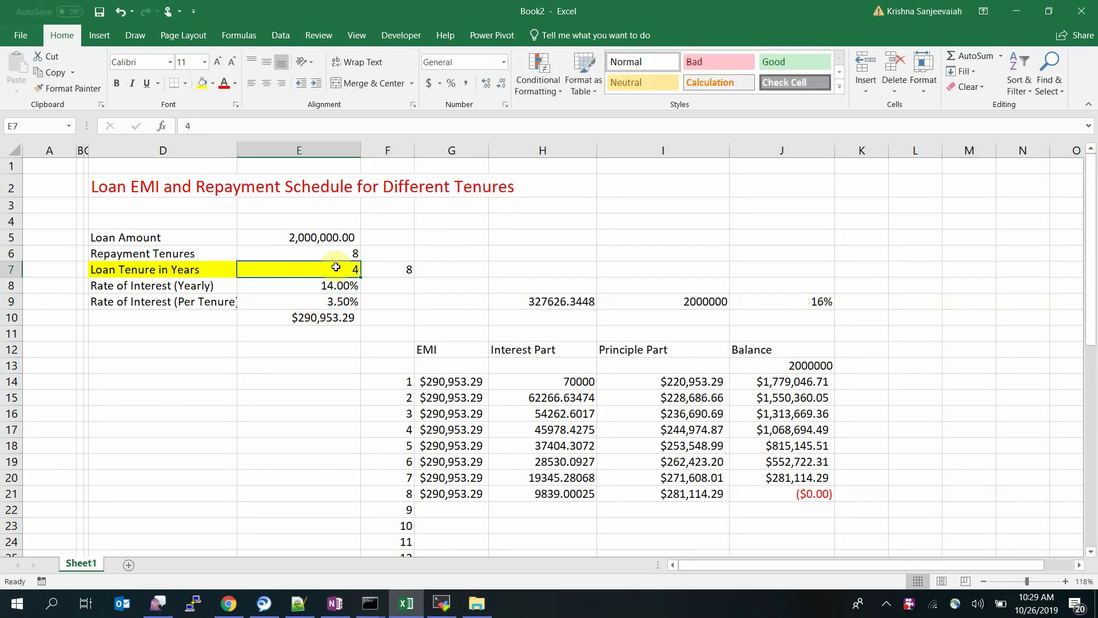
type("6")
key("Tab")
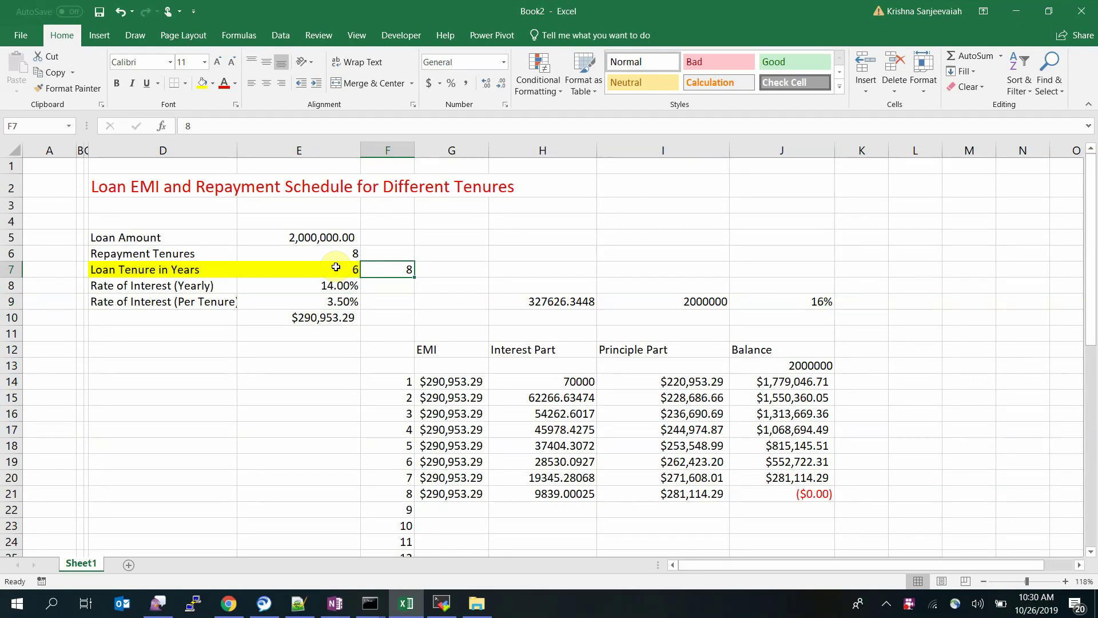
left_click(336, 267)
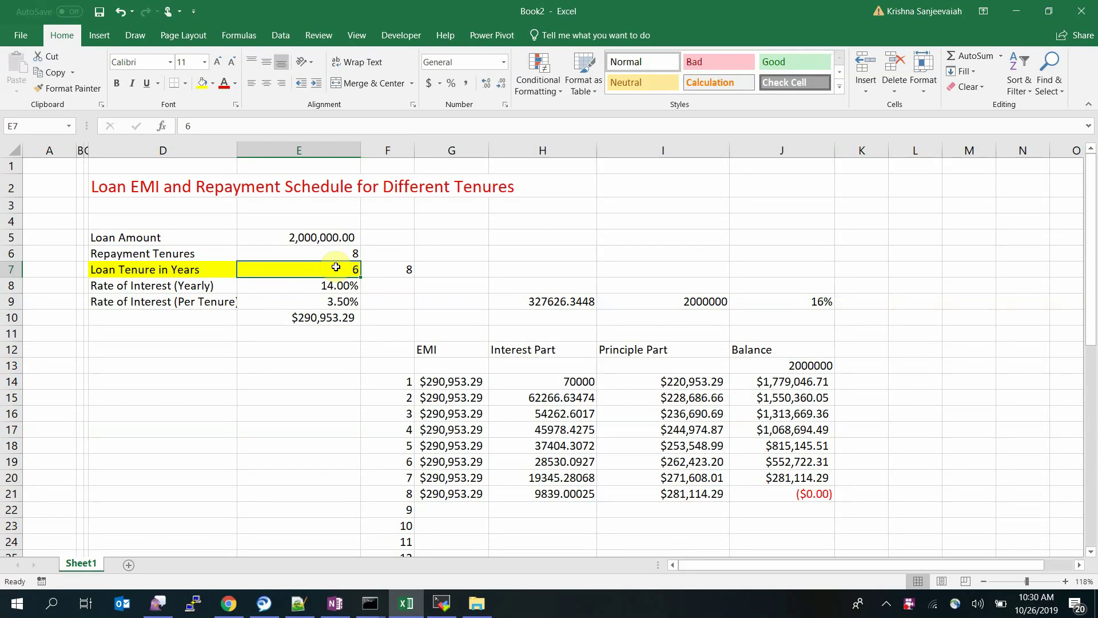
key("Right")
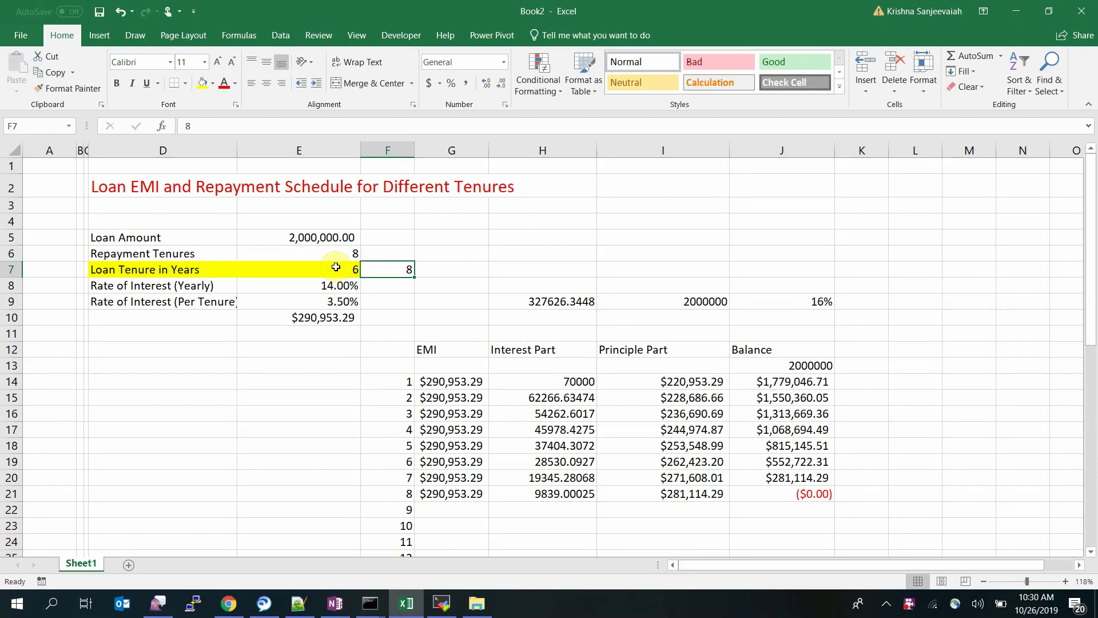
type("12")
key("Return")
Set the Repayment Tenures in E6 to 12.
key("Up")
key("Left")
key("Up")
type("12")
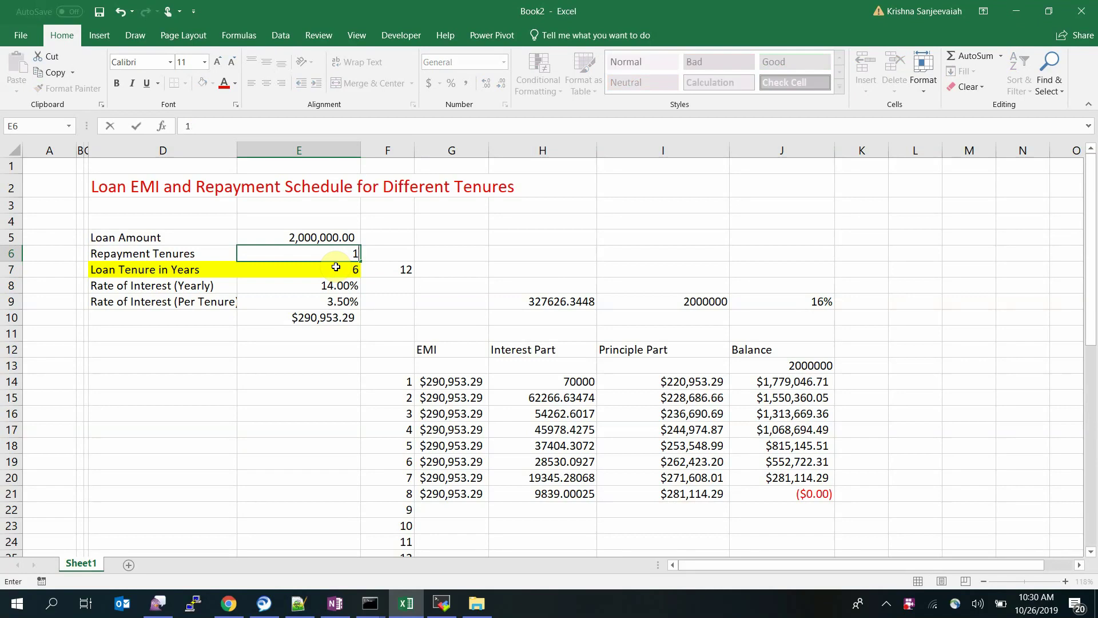
key("Return")
Change the per-tenure interest rate formula in E9 to =E8/2 for half-yearly repayment.
key("Down")
key("Down")
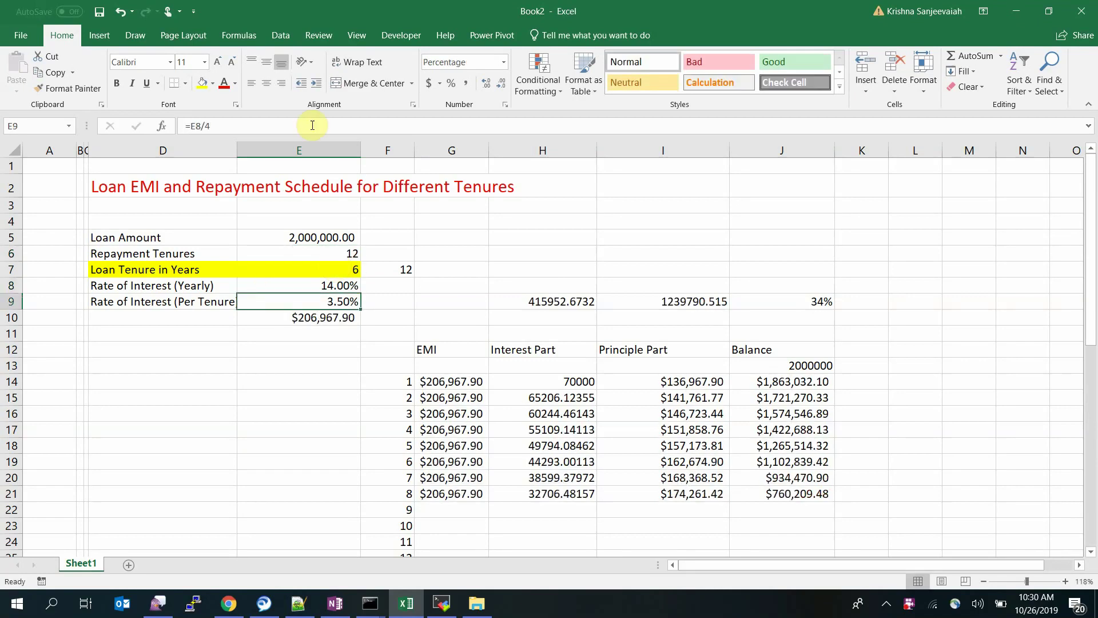
left_click(253, 122)
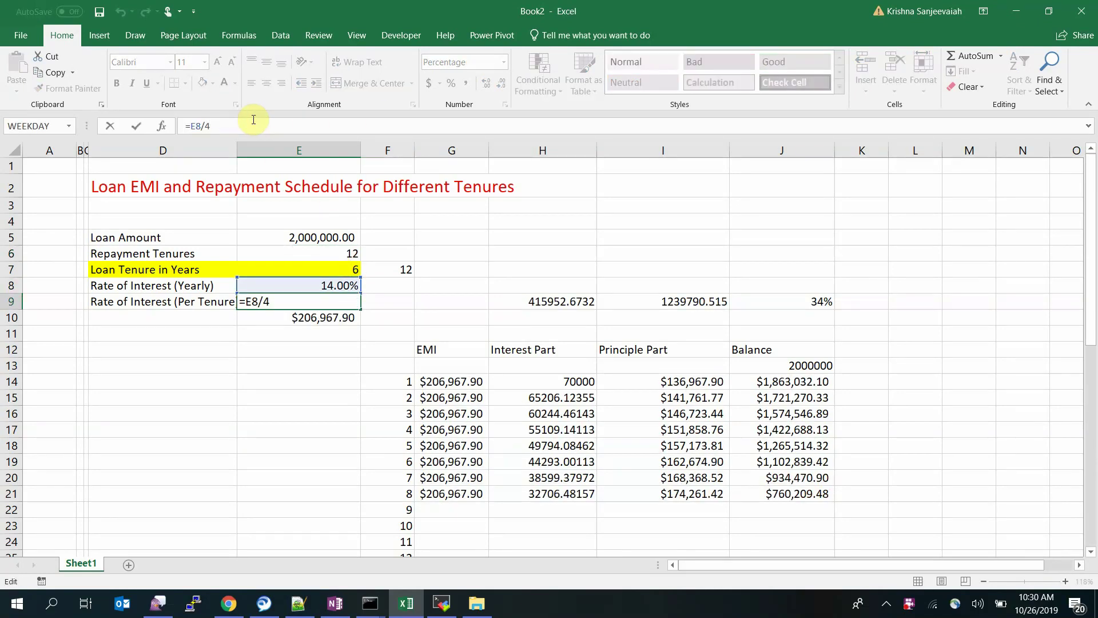
key("BackSpace")
type("2")
key("ctrl+Return")
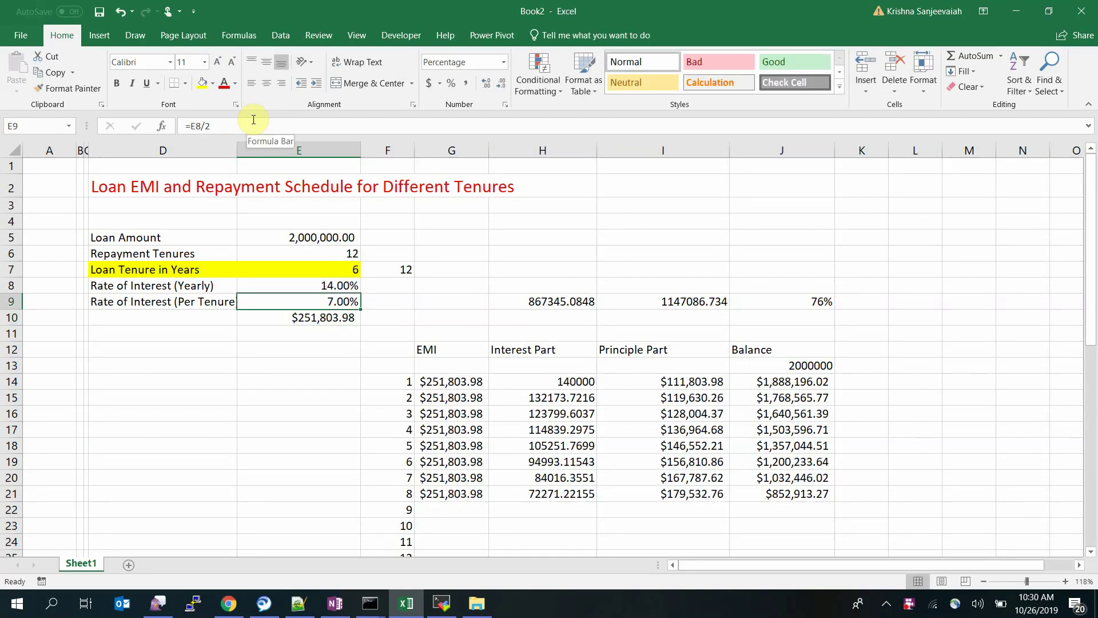
Extend the schedule formulas in G20:J20 down to row 25 to cover all 12 half-yearly tenures.
left_click(420, 400)
key("Right")
key("Left")
key("Down")
key("Down")
key("Down")
key("Down")
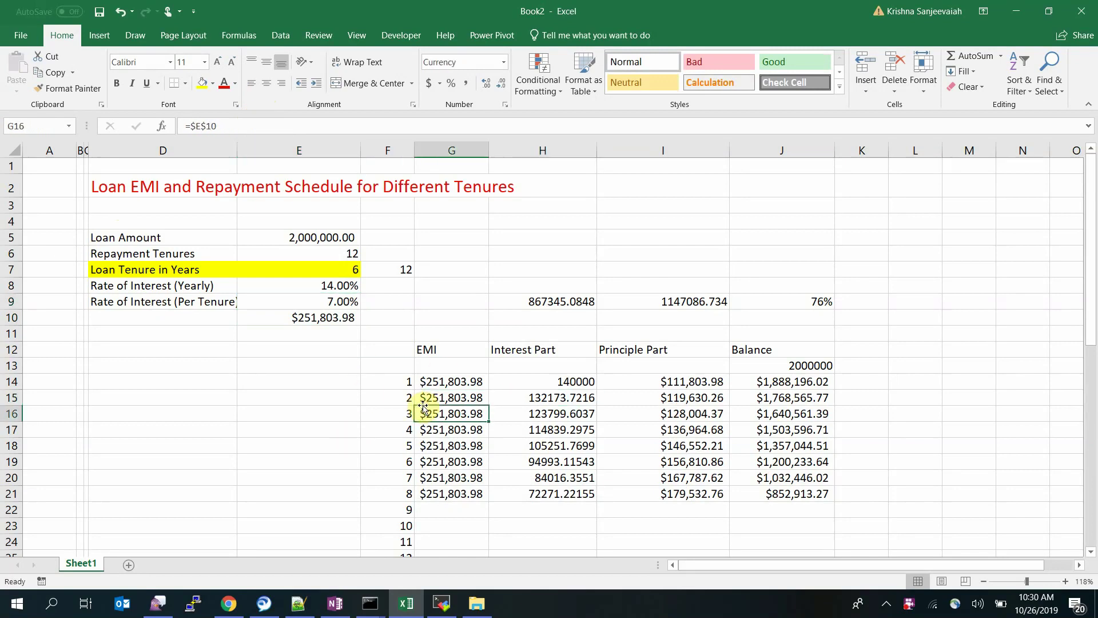
key("Down")
key("shift+Right")
key("shift+Right")
key("shift+Right")
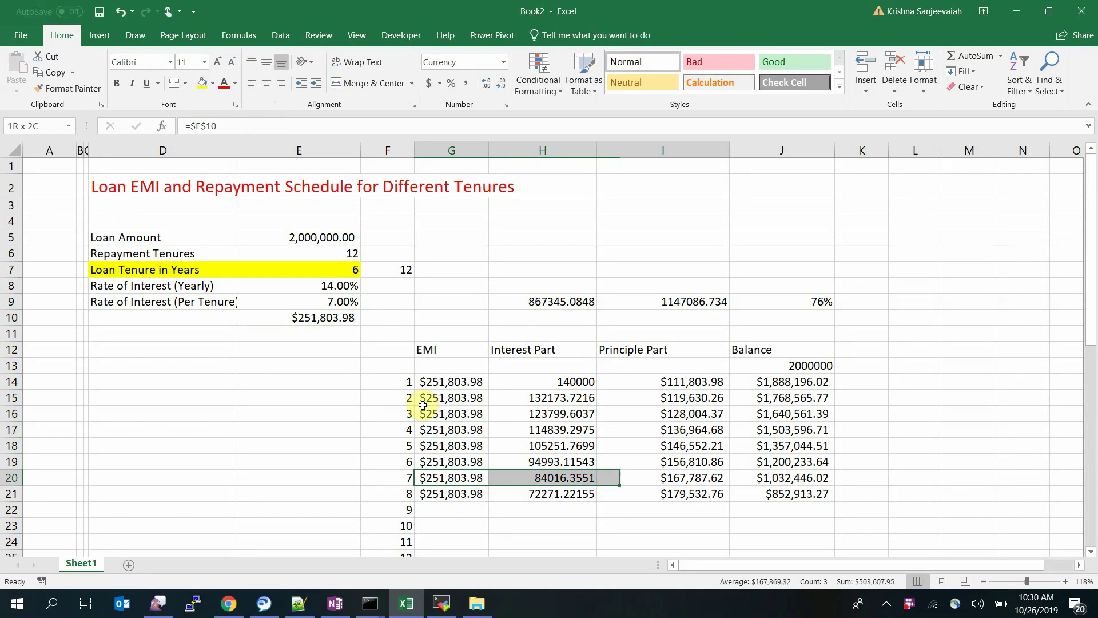
scroll(557, 322, "down", 2)
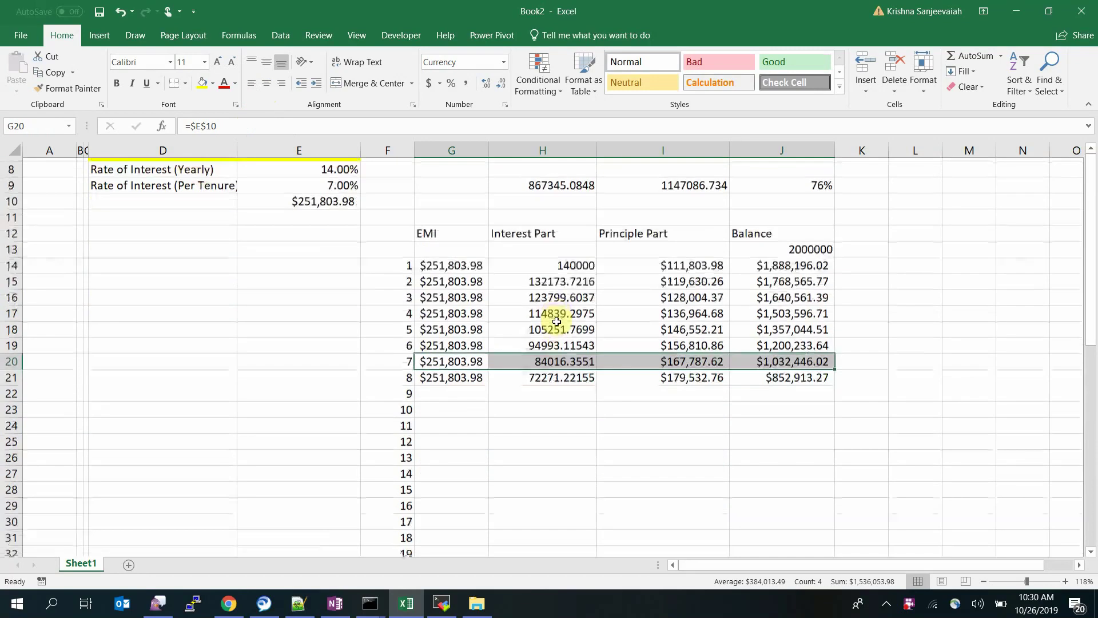
left_click_drag(833, 365, 811, 436)
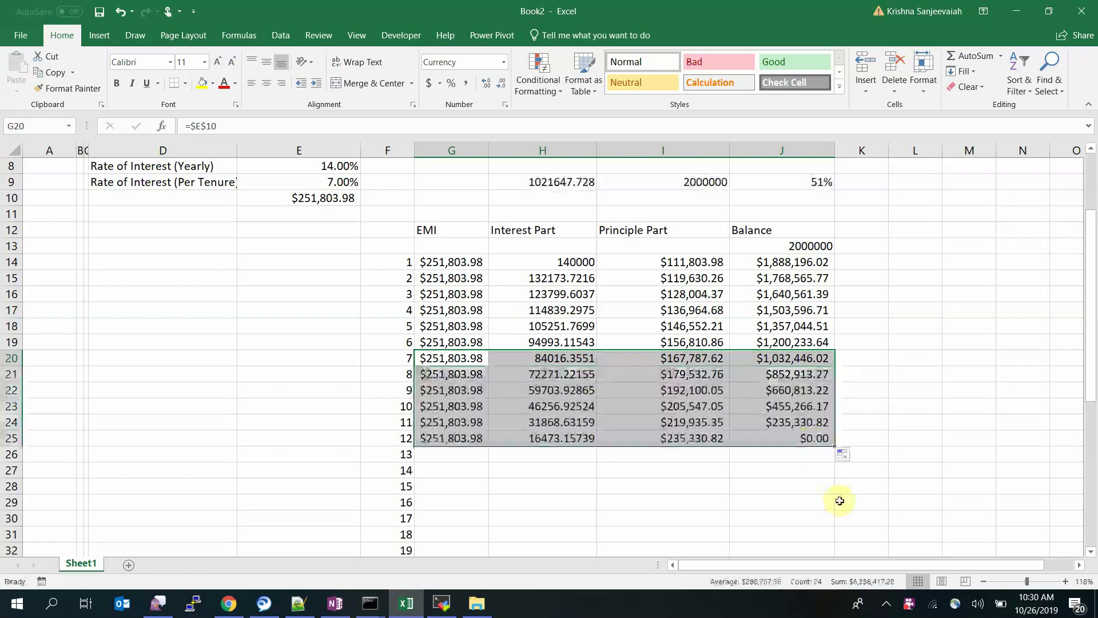
Check the final balance in J25, the interest-to-principal ratio formula in J9 and the interest total formula in H9.
left_click(795, 438)
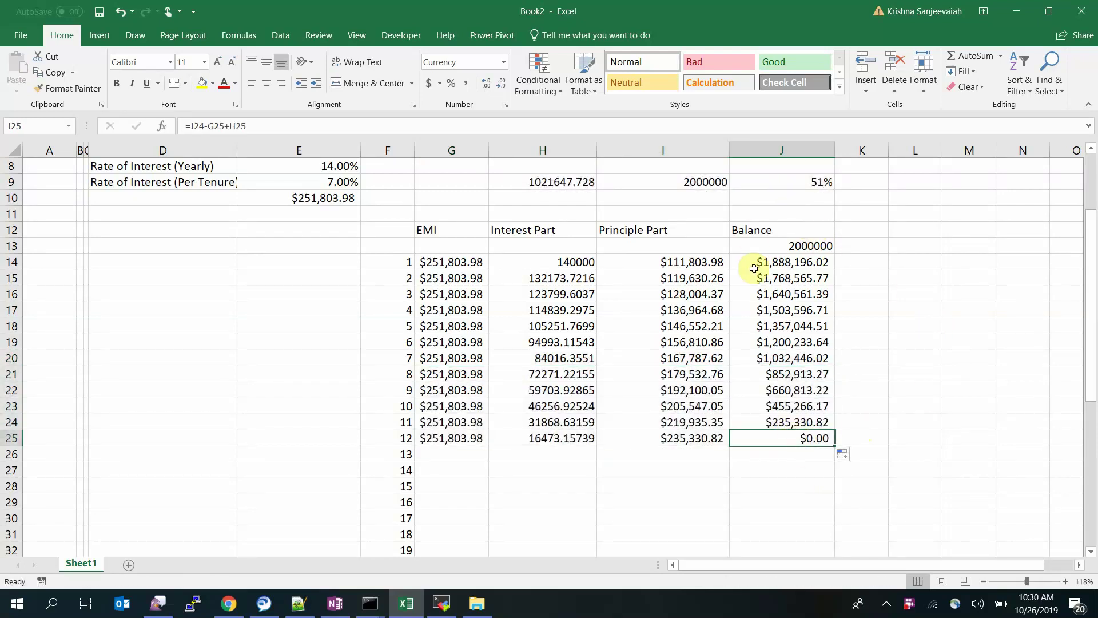
scroll(772, 263, "up", 2)
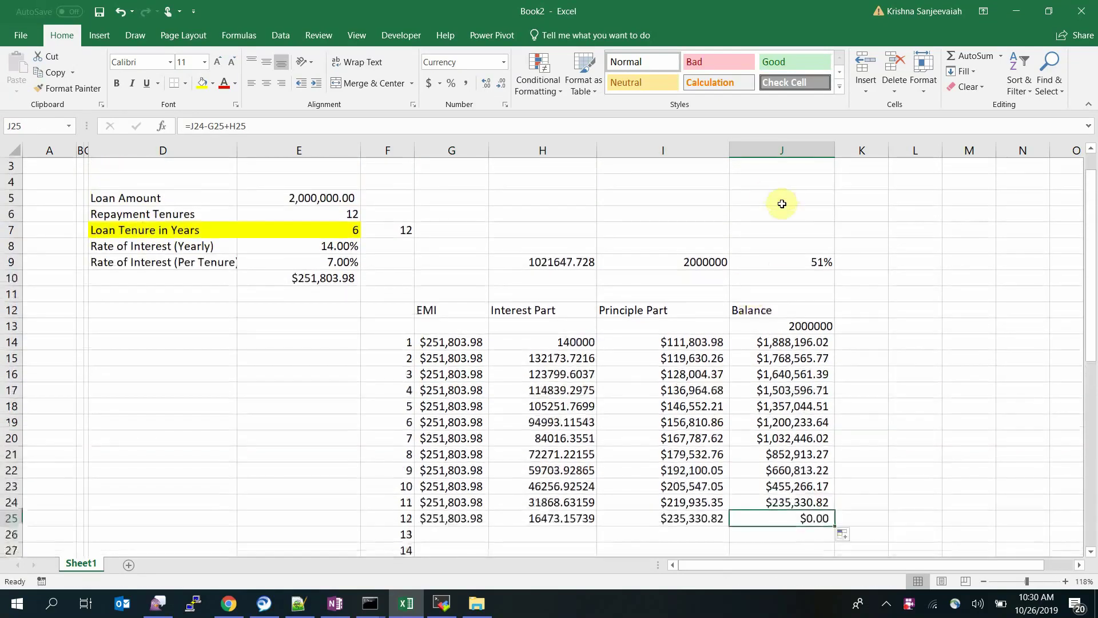
left_click(762, 260)
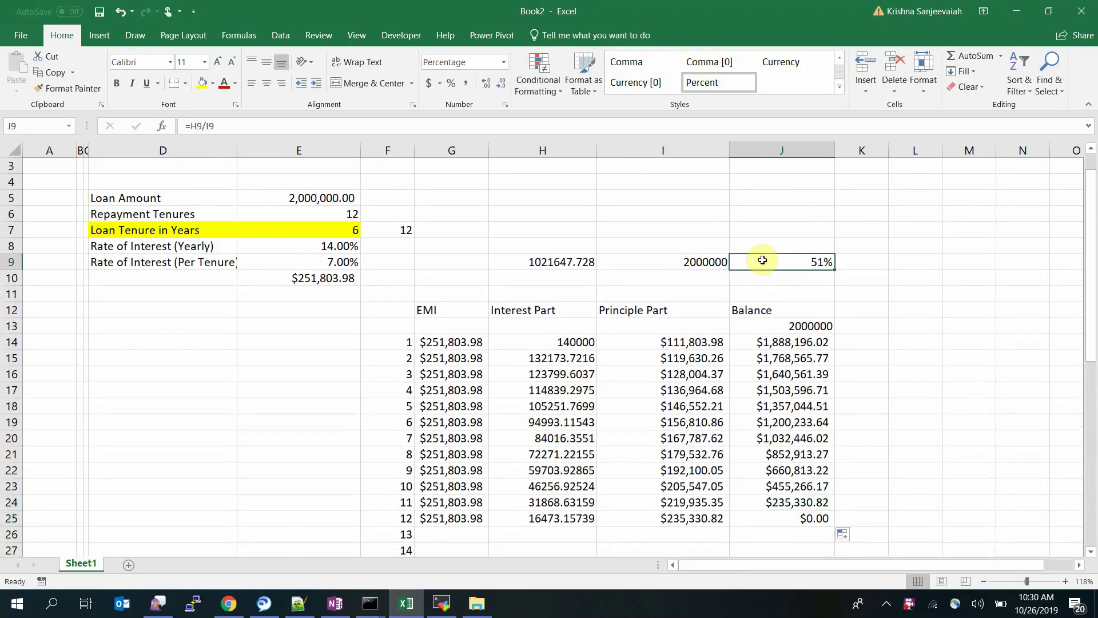
double_click(762, 260)
key("Escape")
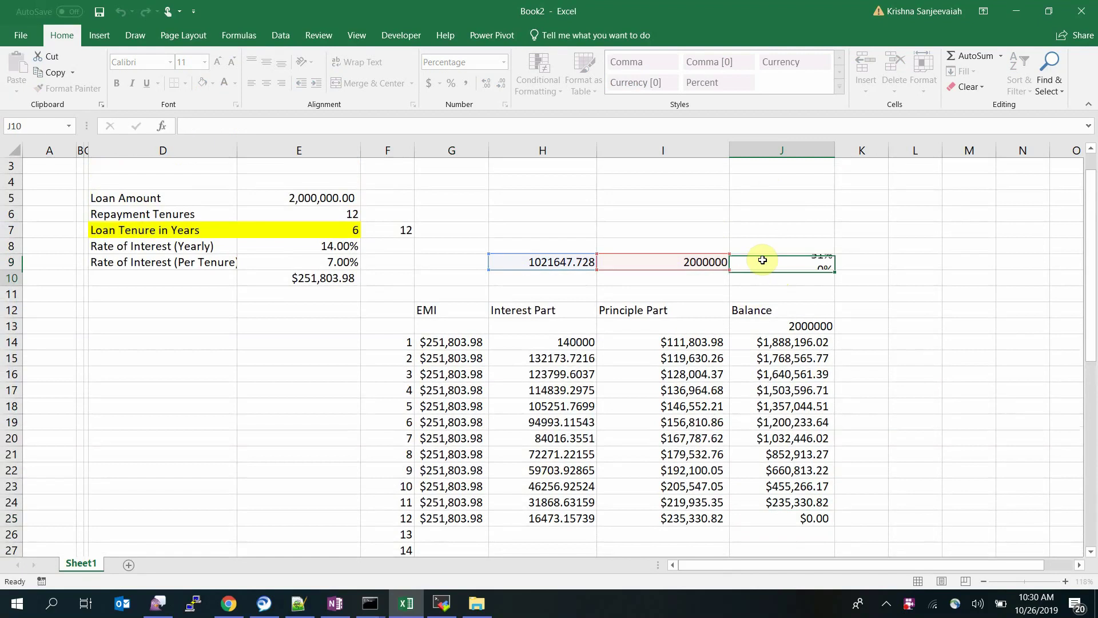
key("Left")
key("Left")
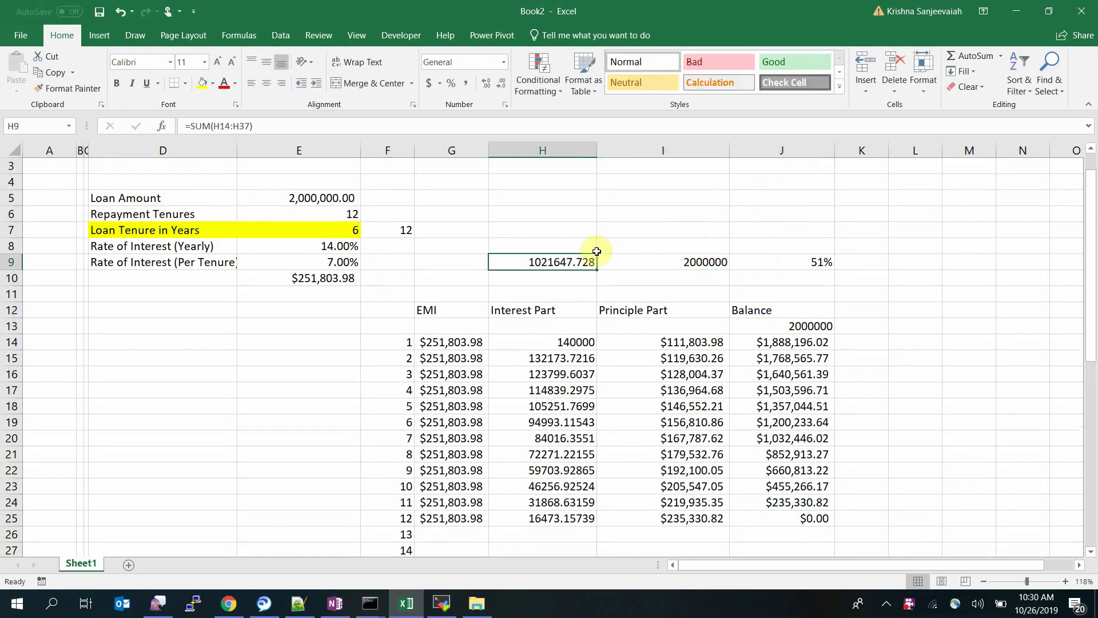
double_click(558, 262)
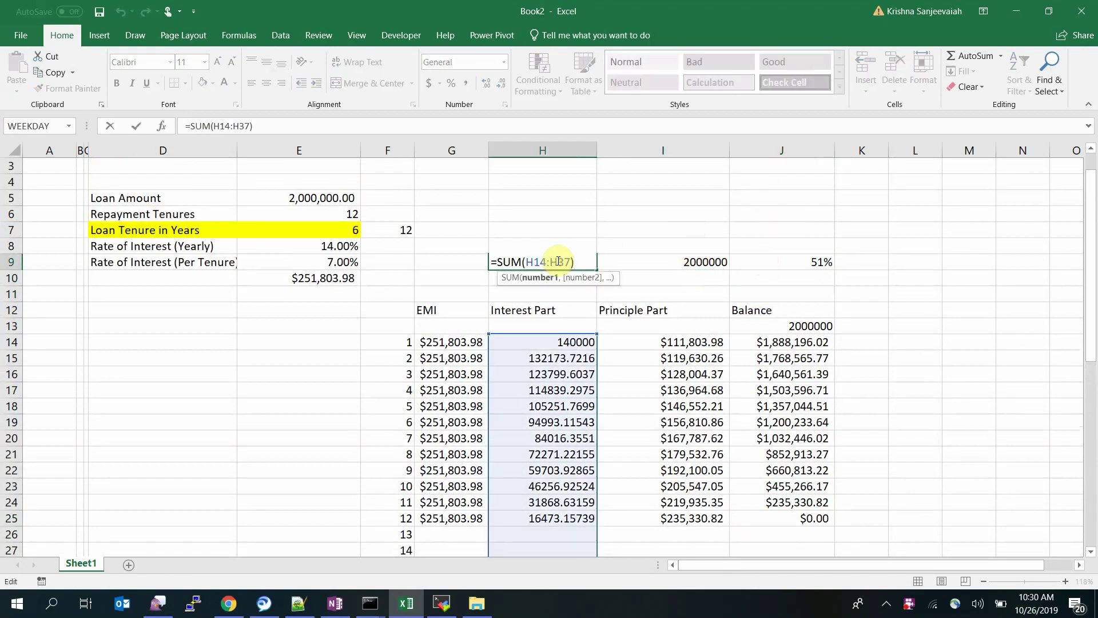
key("Return")
key("Right")
key("Right")
key("Up")
key("Up")
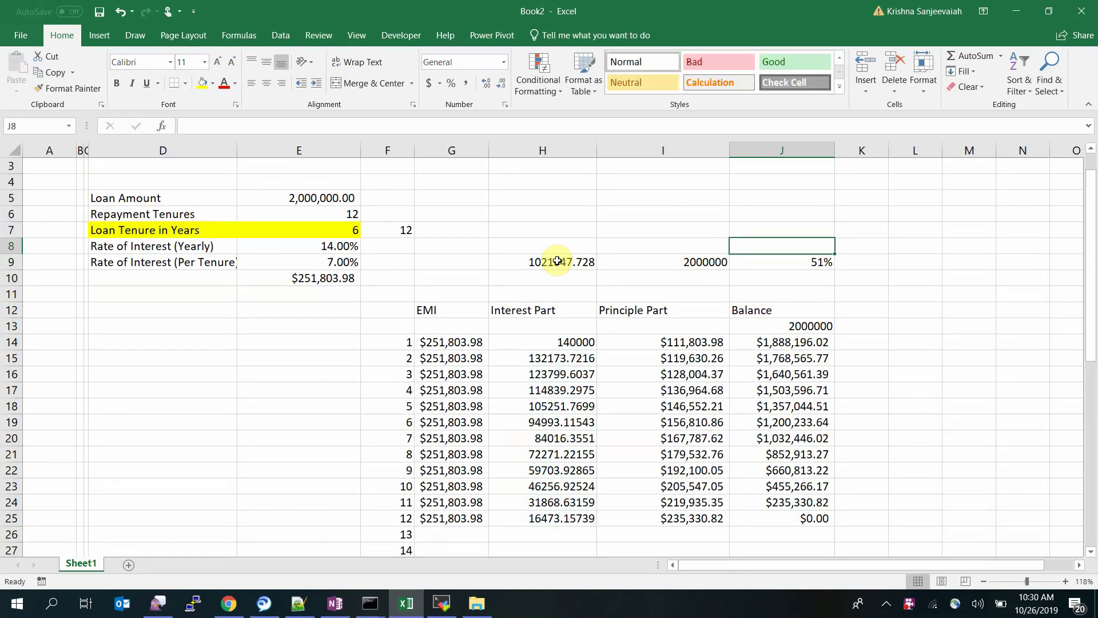
Set the Loan Tenure in Years in E7 to 10 and the adjacent cell F7 to 20.
scroll(451, 316, "up", 1)
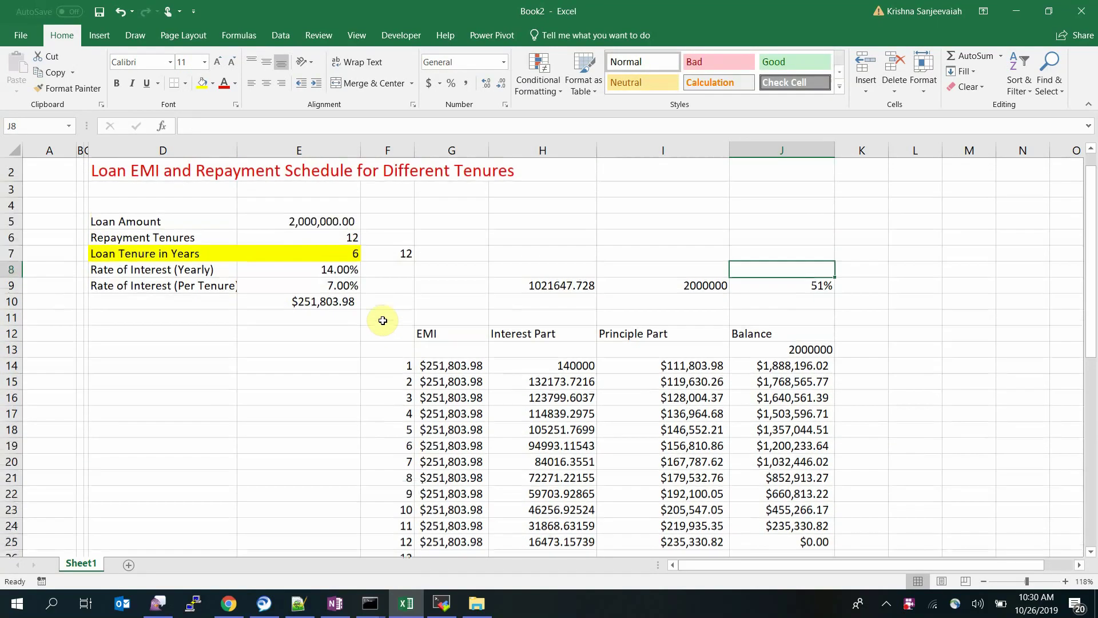
left_click(335, 253)
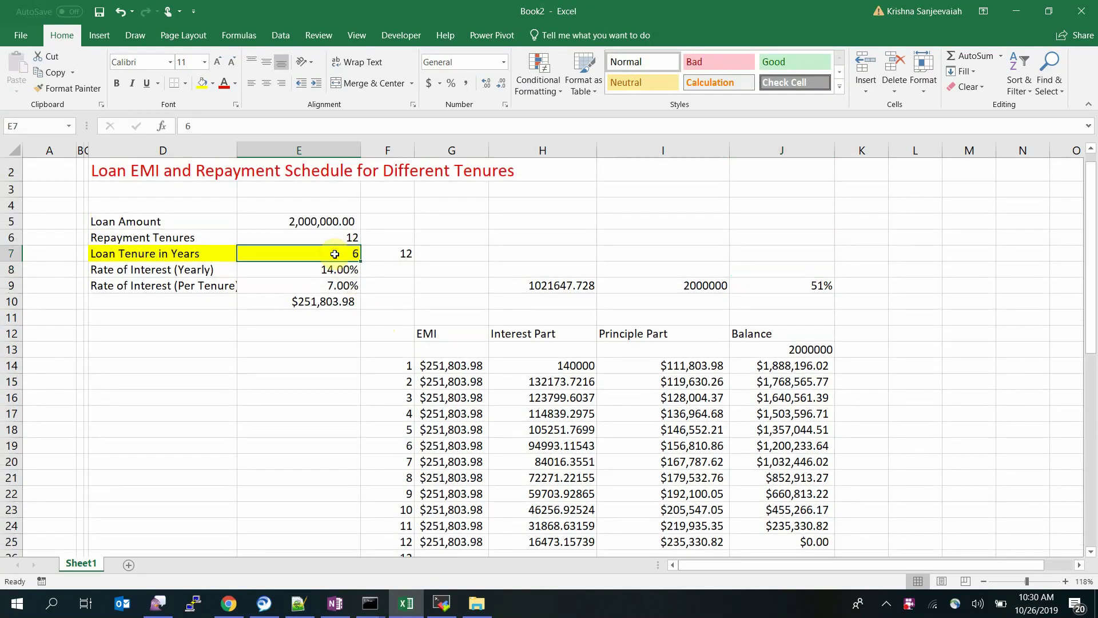
type("10")
key("Tab")
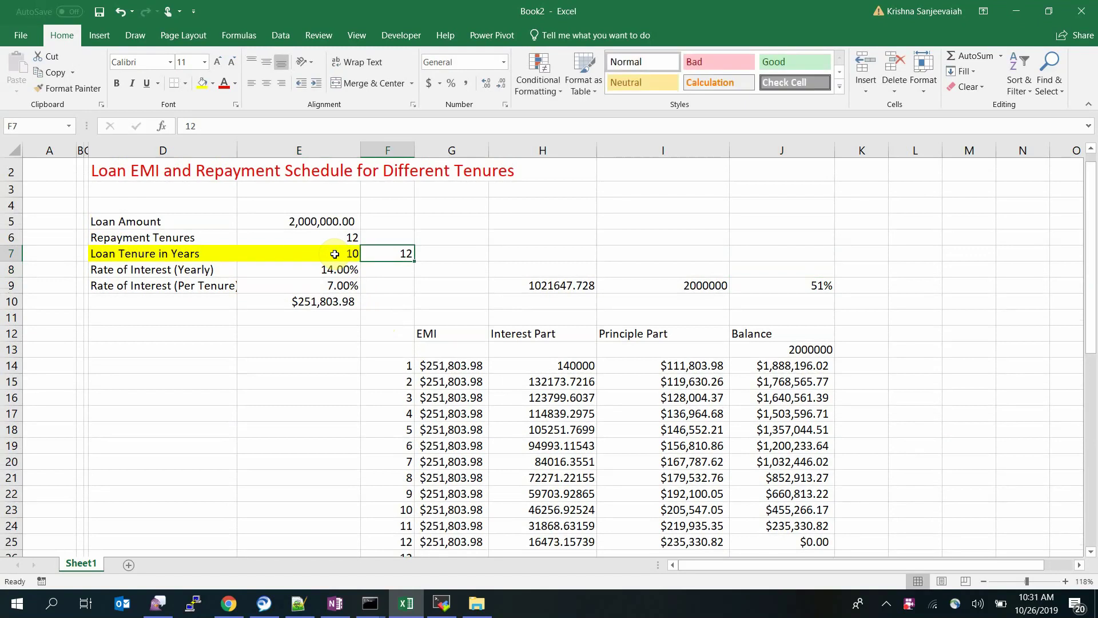
type("20")
key("Return")
key("Up")
key("Up")
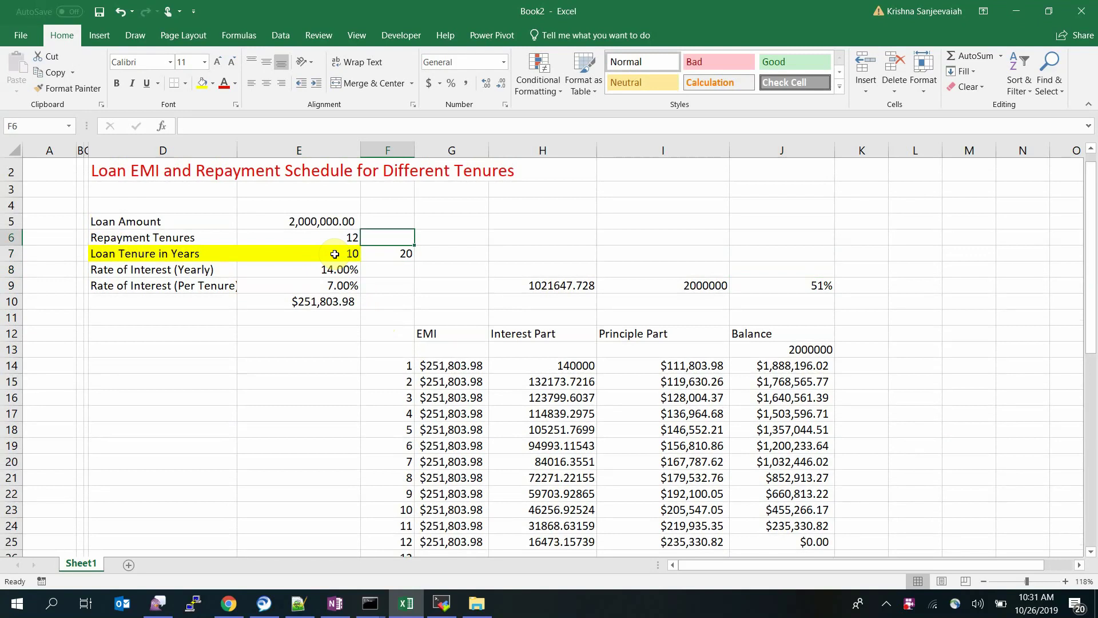
Set the Repayment Tenures in E6 to 20.
key("Left")
key("F2")
key("BackSpace")
key("BackSpace")
type("20")
key("Return")
Check the divisor in the per-tenure interest rate formula in E9.
key("Down")
key("Down")
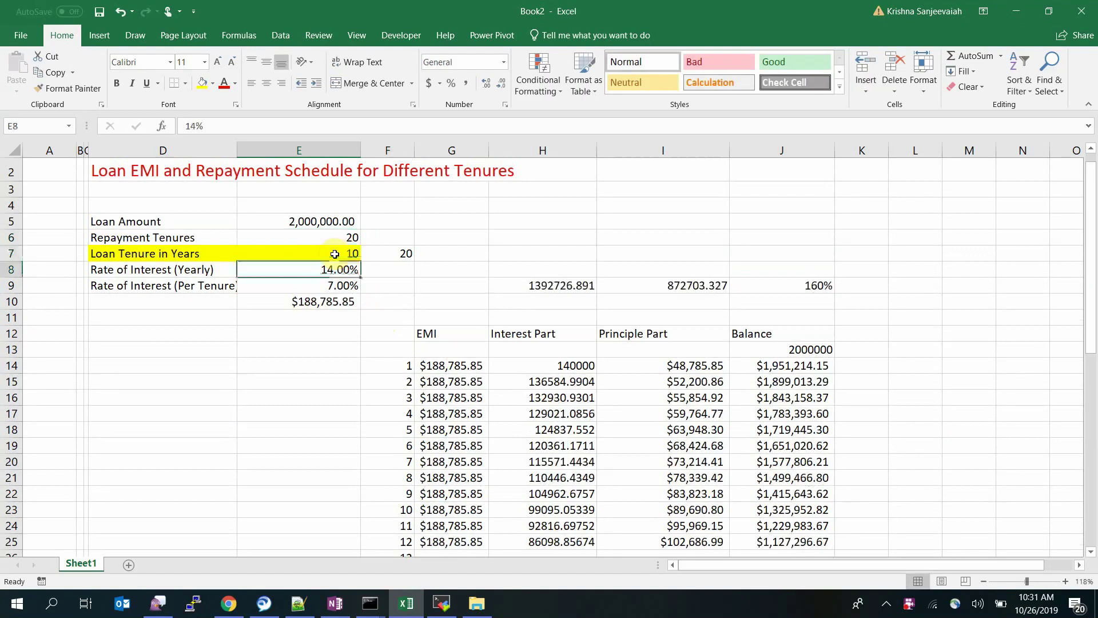
left_click(246, 125)
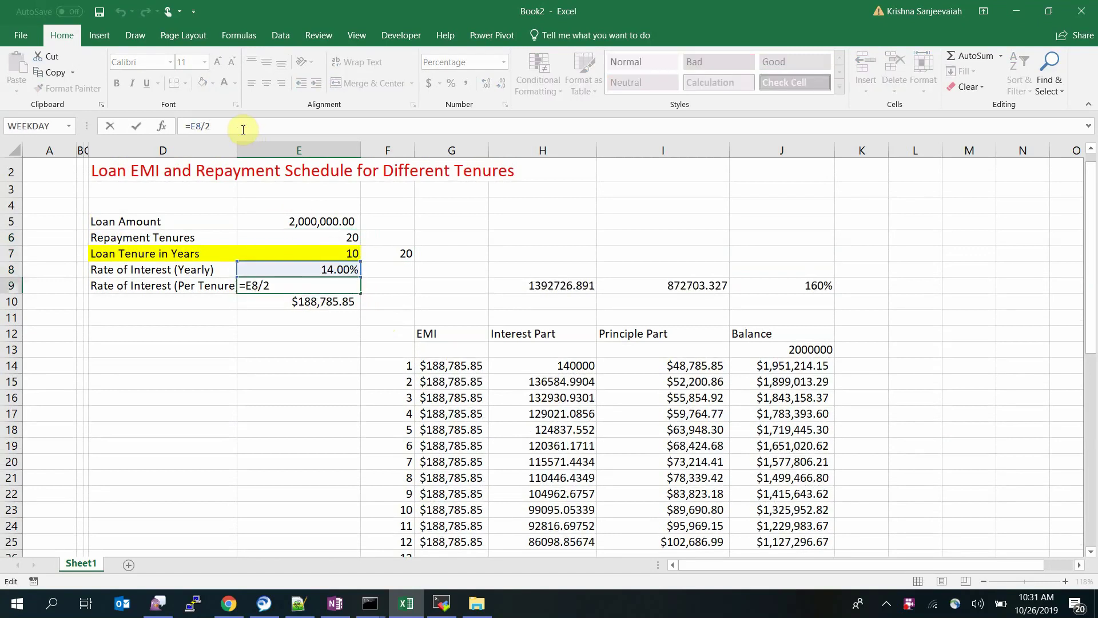
key("Return")
Copy the EMI formula in G22 down through G33 to cover tenure 20.
key("Right")
key("Right")
key("Down")
key("Down")
key("Down")
key("Down")
key("Down")
key("Down")
key("Down")
key("Down")
key("Down")
key("Down")
key("Down")
key("Down")
key("Down")
key("Down")
key("Down")
key("Down")
key("Down")
key("Down")
key("Down")
key("Down")
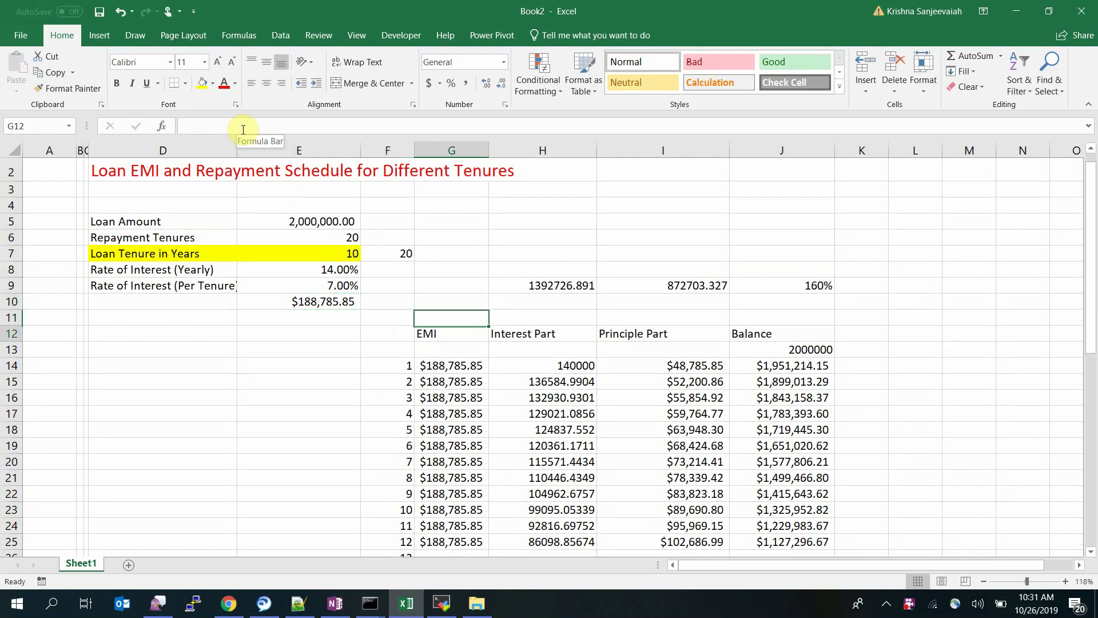
key("Up")
key("Up")
key("Up")
key("Up")
key("Up")
key("Up")
key("Up")
key("Up")
key("Up")
key("Up")
key("Up")
key("Up")
key("Up")
key("Up")
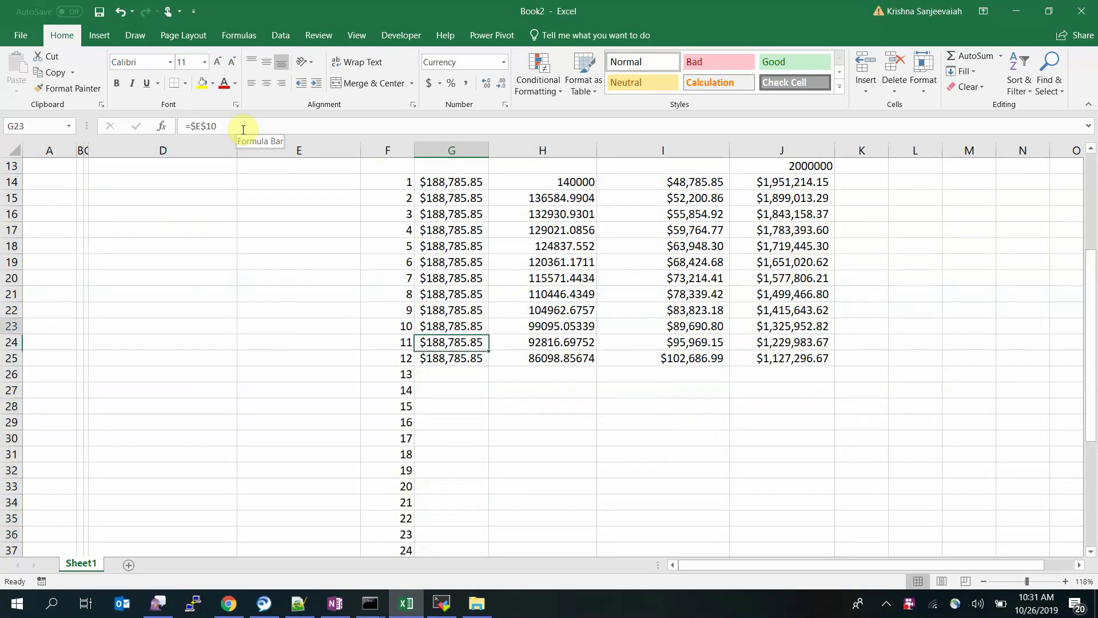
key("ctrl+c")
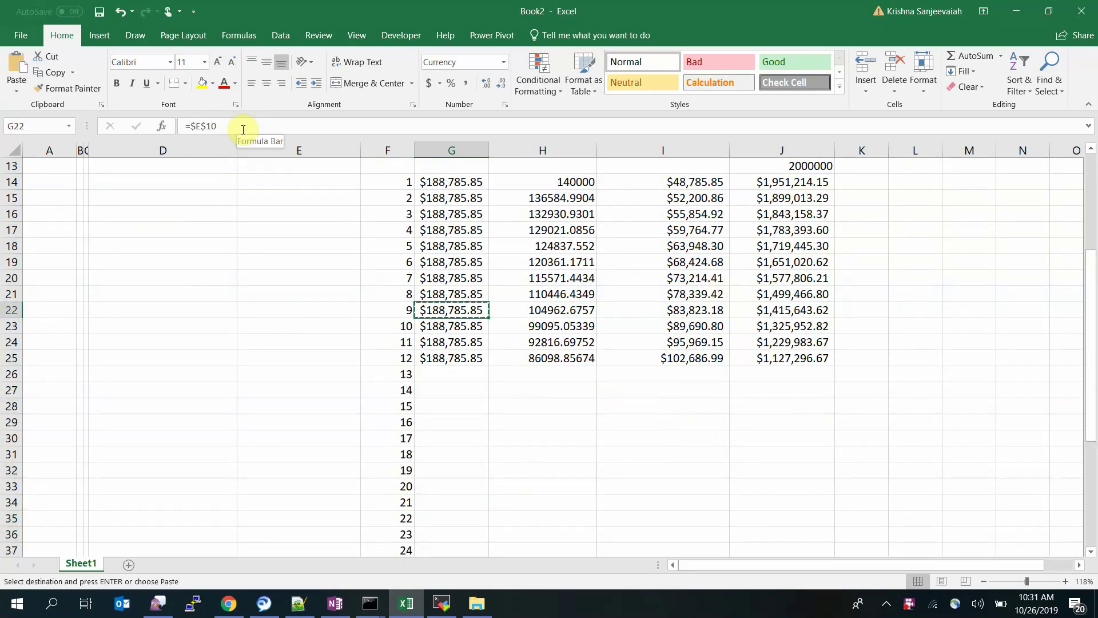
key("shift+Down")
key("shift+Down")
key("shift+Down")
key("shift+Down")
key("shift+Down")
key("shift+Down")
key("shift+Down")
key("shift+Down")
key("shift+Down")
key("shift+Down")
key("shift+Down")
key("Return")
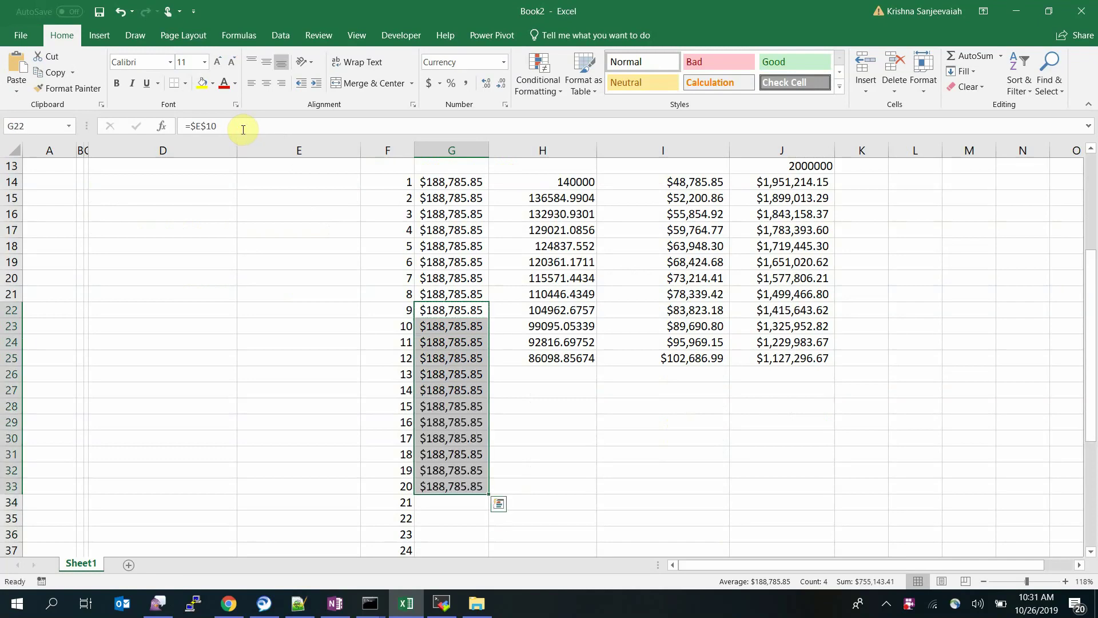
Copy the interest, principal and balance formulas in H22:J22 down through row 33.
key("Right")
key("shift+Right")
key("shift+Right")
key("ctrl+c")
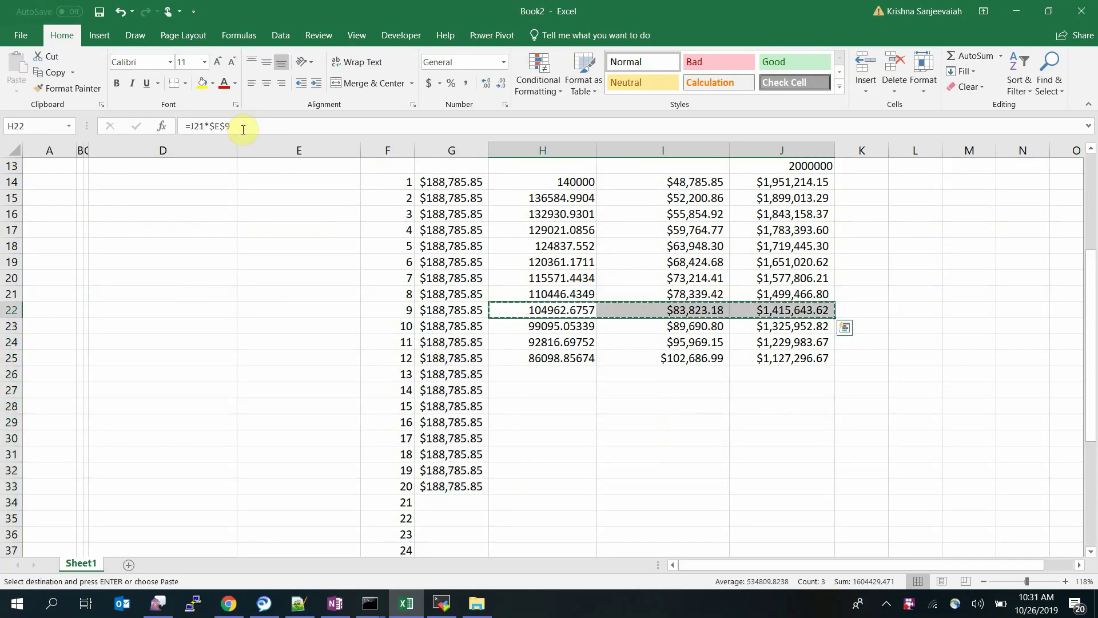
key("shift+Down")
key("shift+Down")
key("shift+Down")
key("shift+Down")
key("shift+Down")
key("shift+Down")
key("shift+Down")
key("shift+Down")
key("shift+Down")
key("shift+Down")
key("shift+Down")
key("Return")
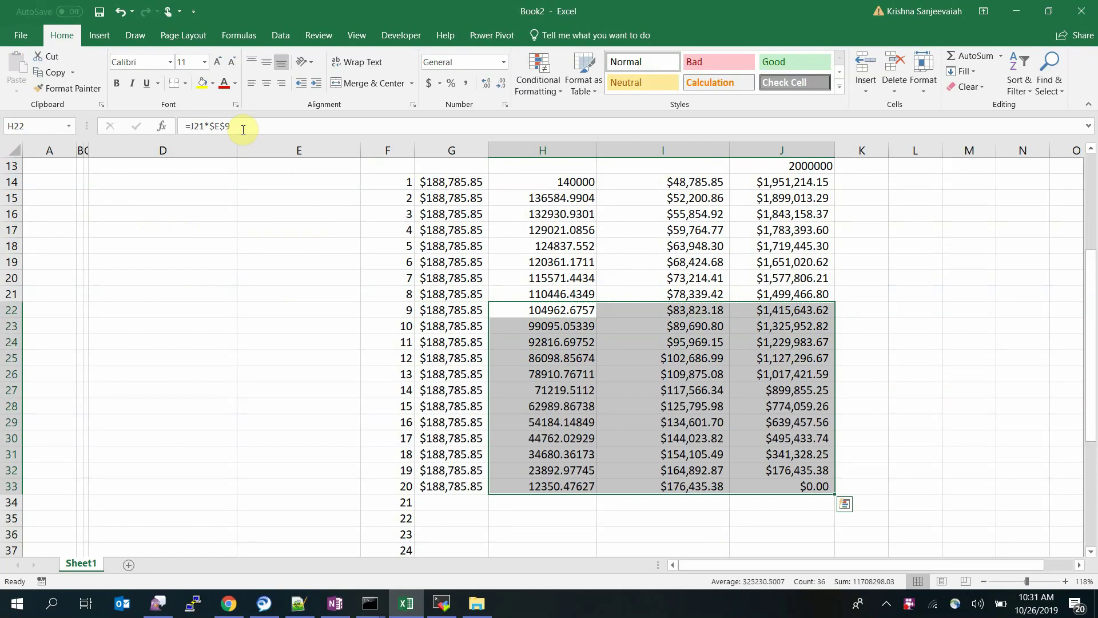
Examine the row 9 totals and the first balances of the extended 20-tenure schedule.
key("Up")
key("Up")
key("Up")
key("Up")
key("Up")
key("Up")
key("Up")
key("Up")
key("Up")
key("Up")
key("Up")
key("Up")
key("Up")
key("Up")
key("Up")
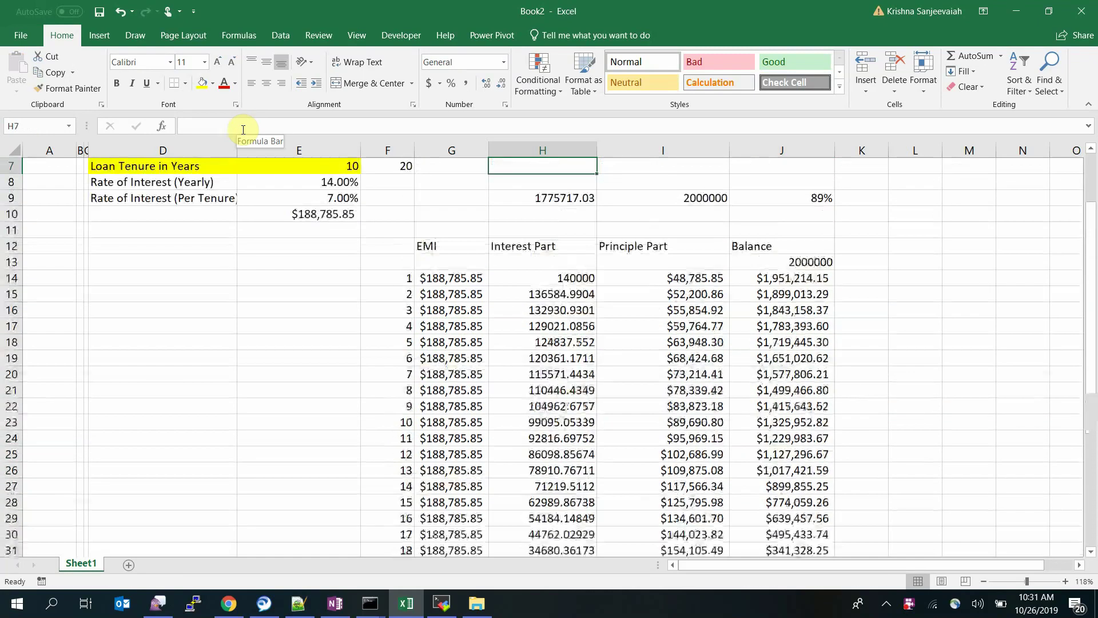
key("Up")
key("Up")
key("Up")
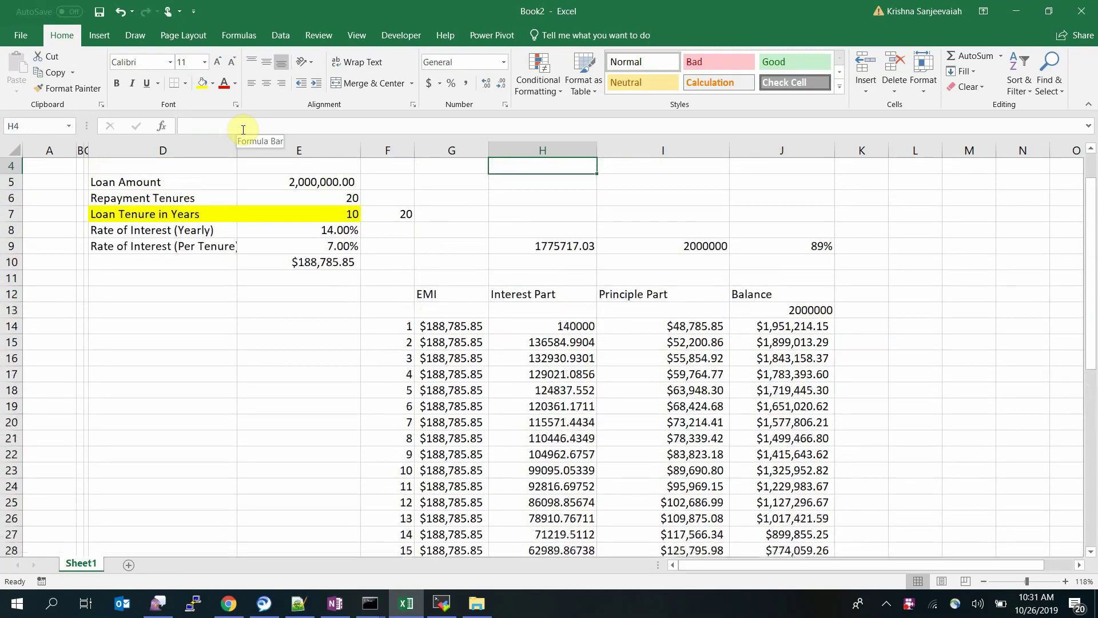
key("Right")
key("Right")
key("Down")
key("Down")
key("Down")
key("Down")
key("Down")
key("Down")
key("Down")
key("Down")
key("Down")
key("Down")
key("Down")
key("Down")
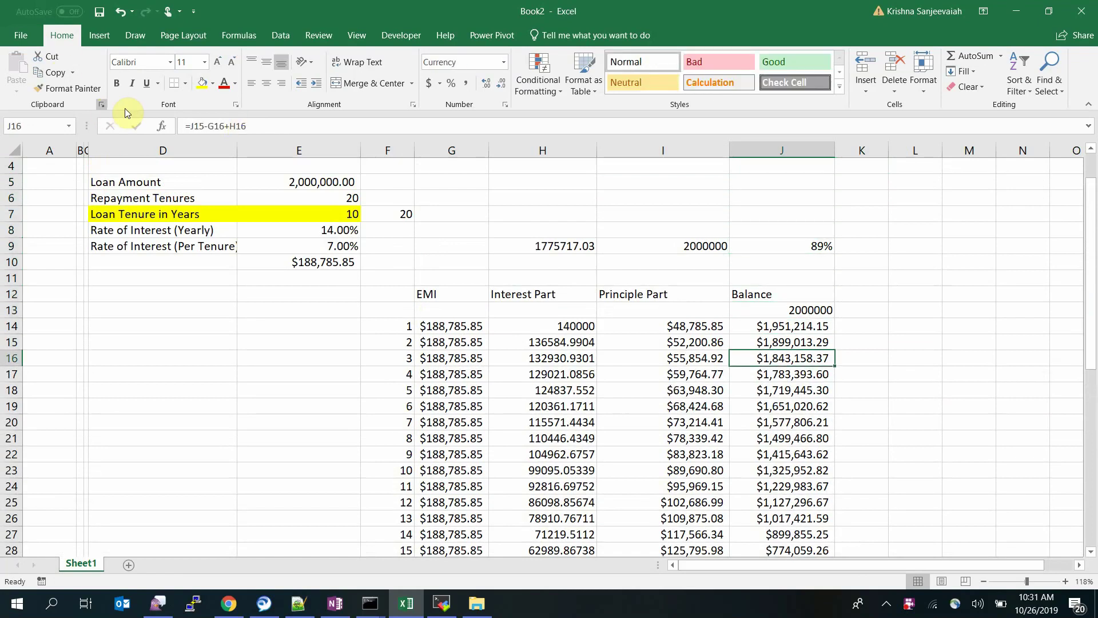
Review the loan inputs in E5 through E9 and the repayment schedule down to the balance at tenure 20.
left_click(319, 183)
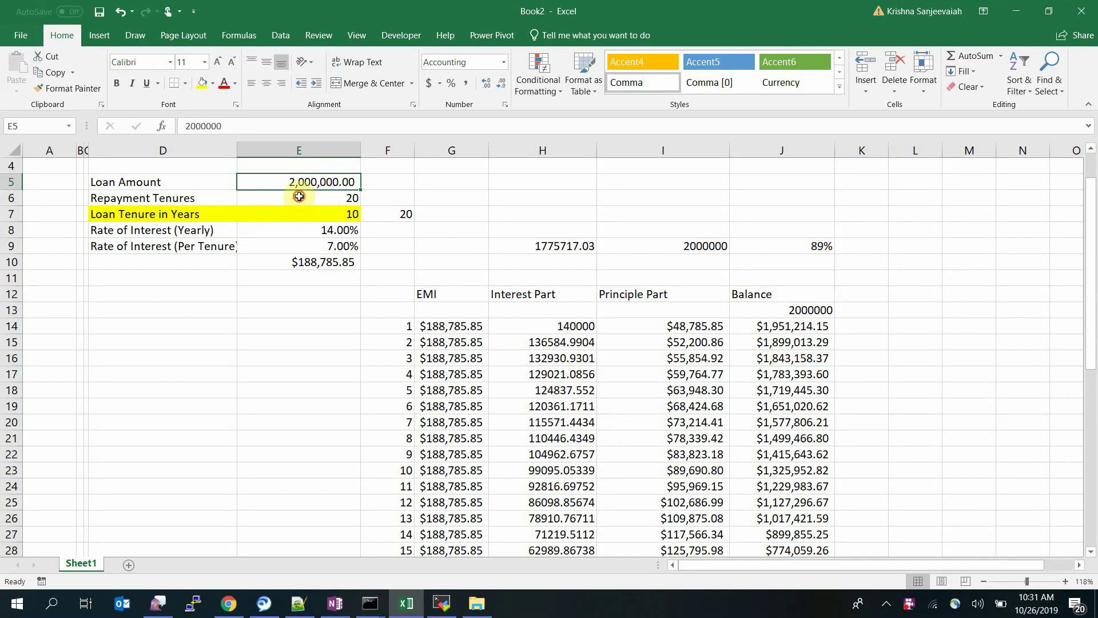
left_click(299, 197)
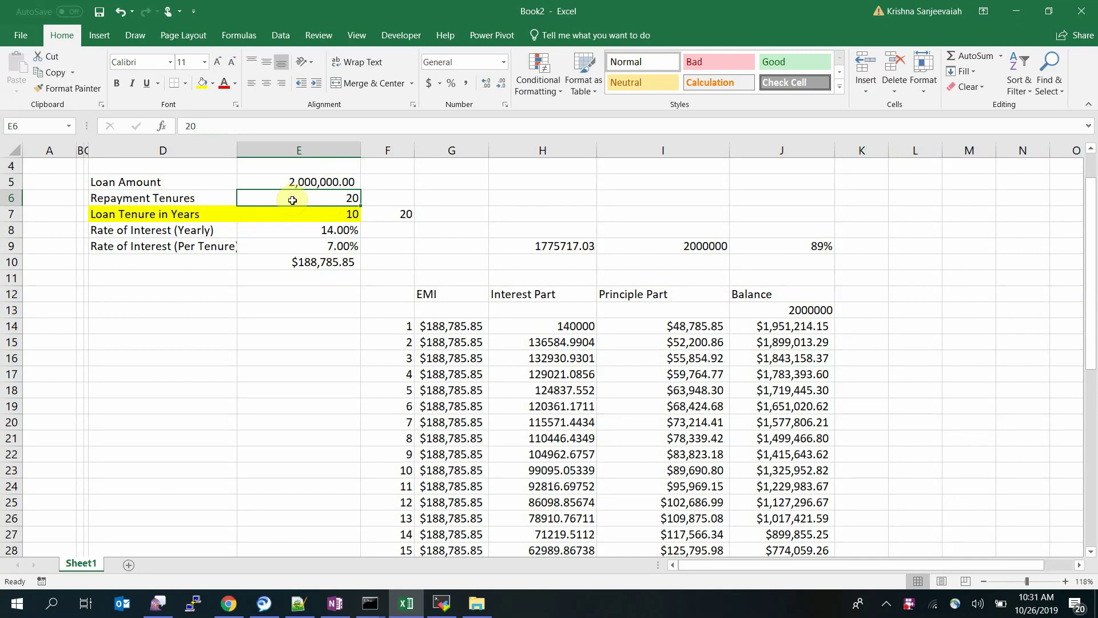
left_click(286, 219)
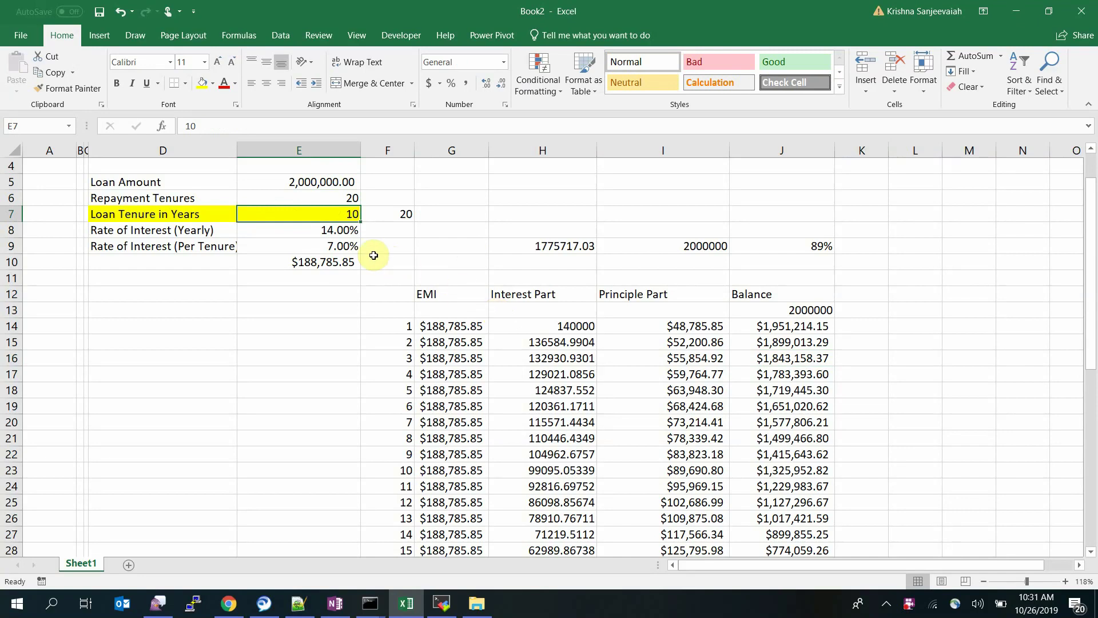
left_click(310, 237)
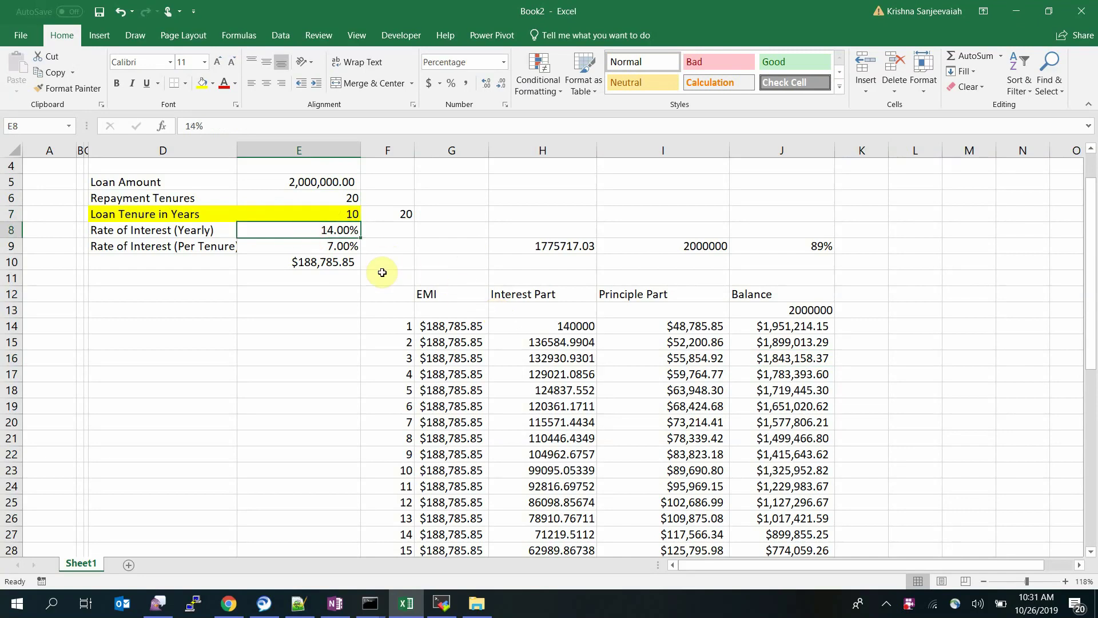
left_click(281, 252)
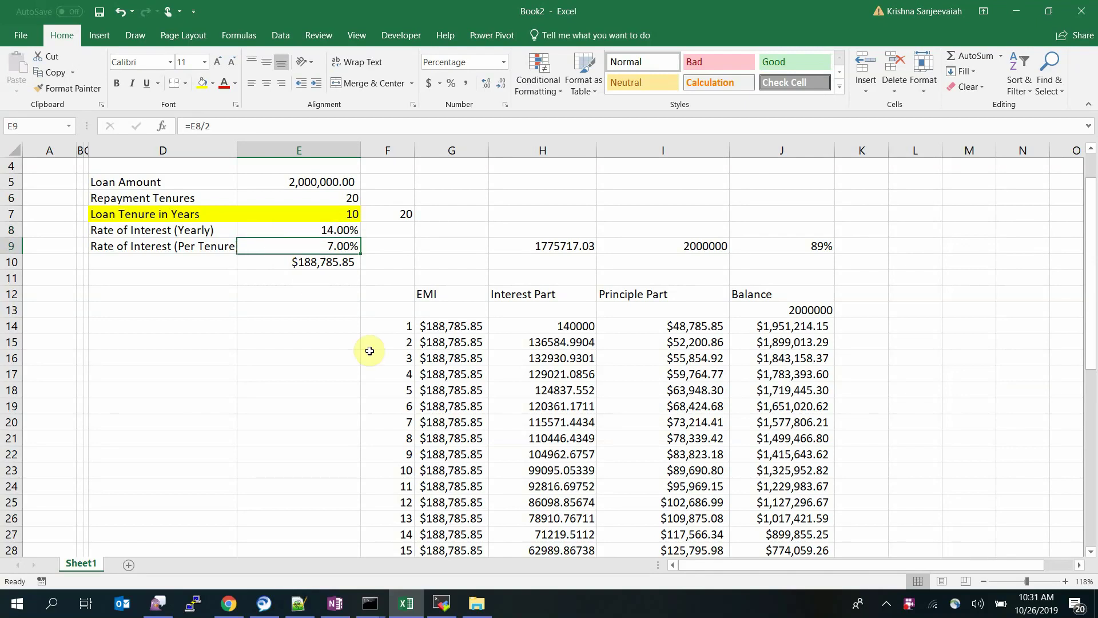
scroll(602, 420, "down", 3)
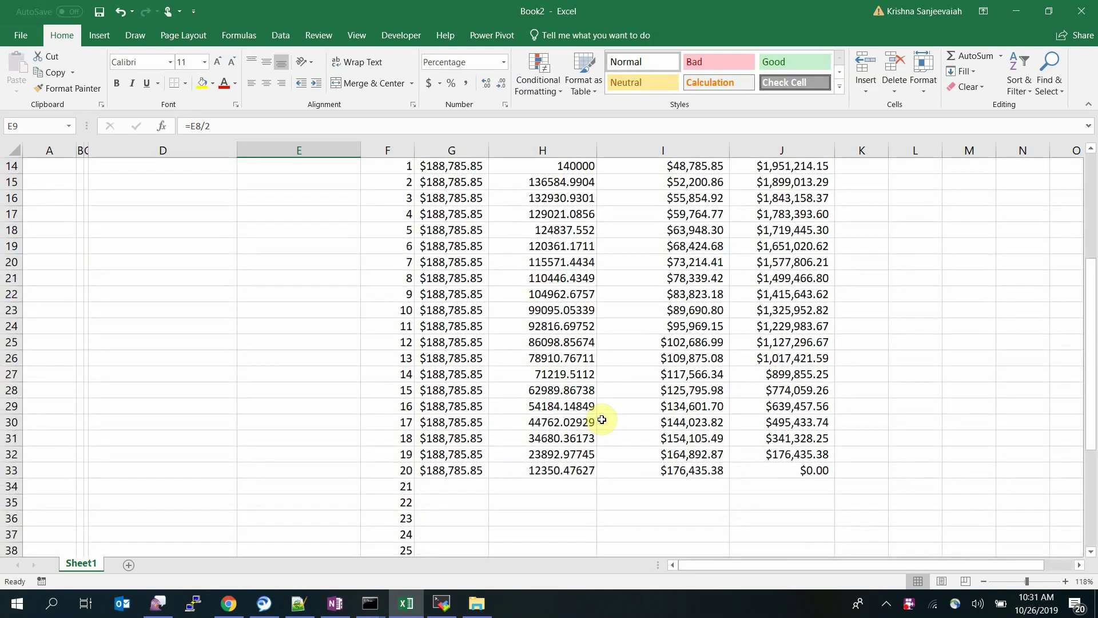
scroll(602, 420, "up", 3)
scroll(601, 420, "up", 1)
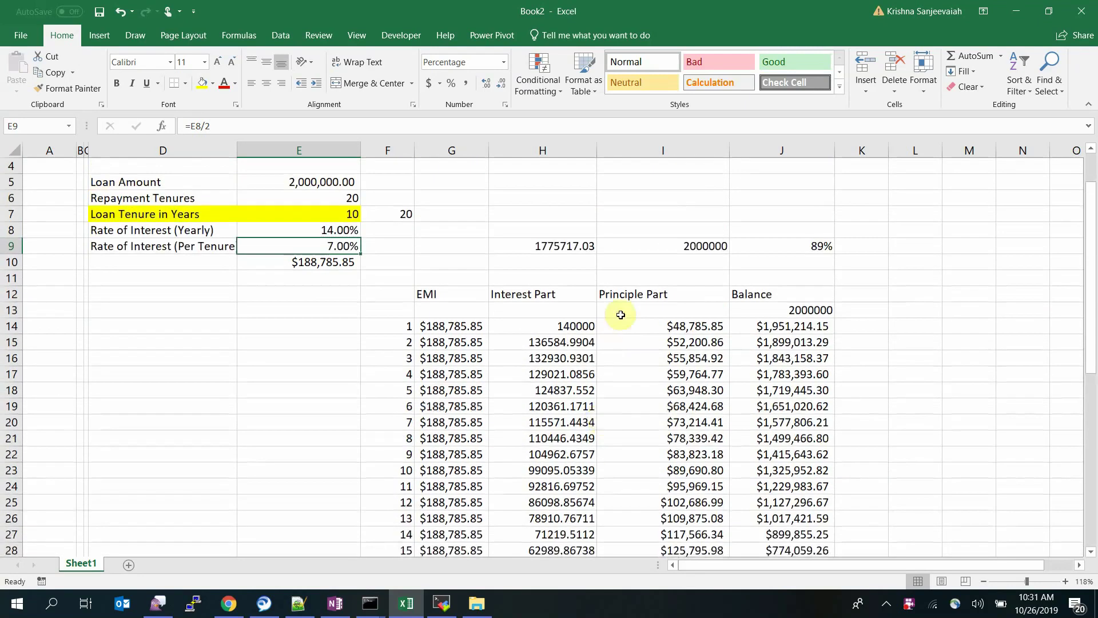
Examine the total interest in H9 and the interest-to-principal percentage in J9.
left_click(538, 243)
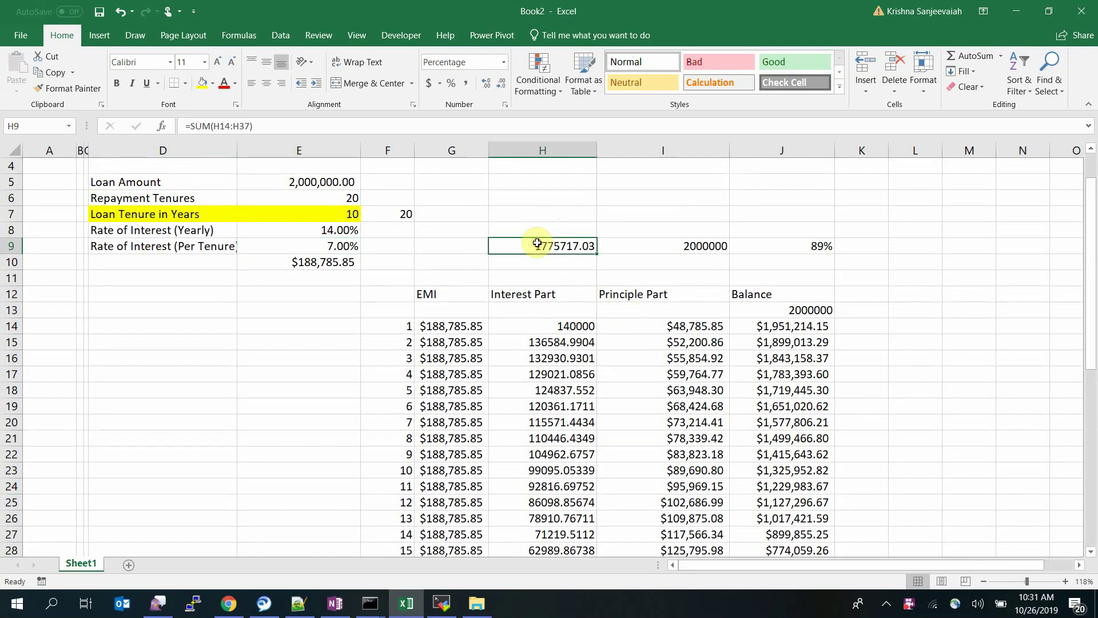
left_click(807, 250)
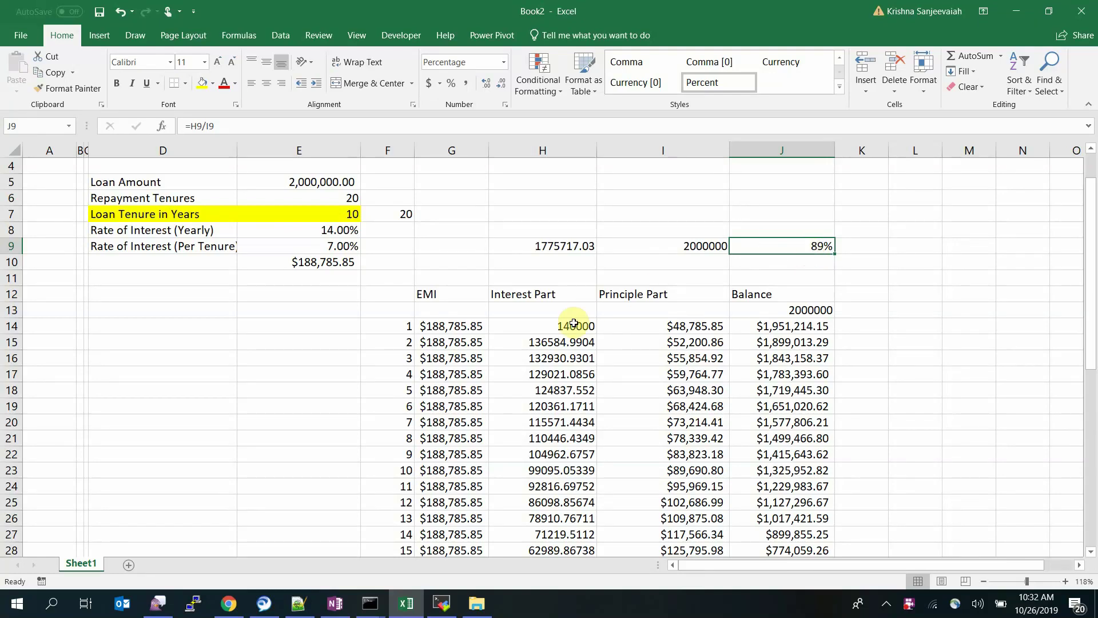
scroll(574, 323, "up", 1)
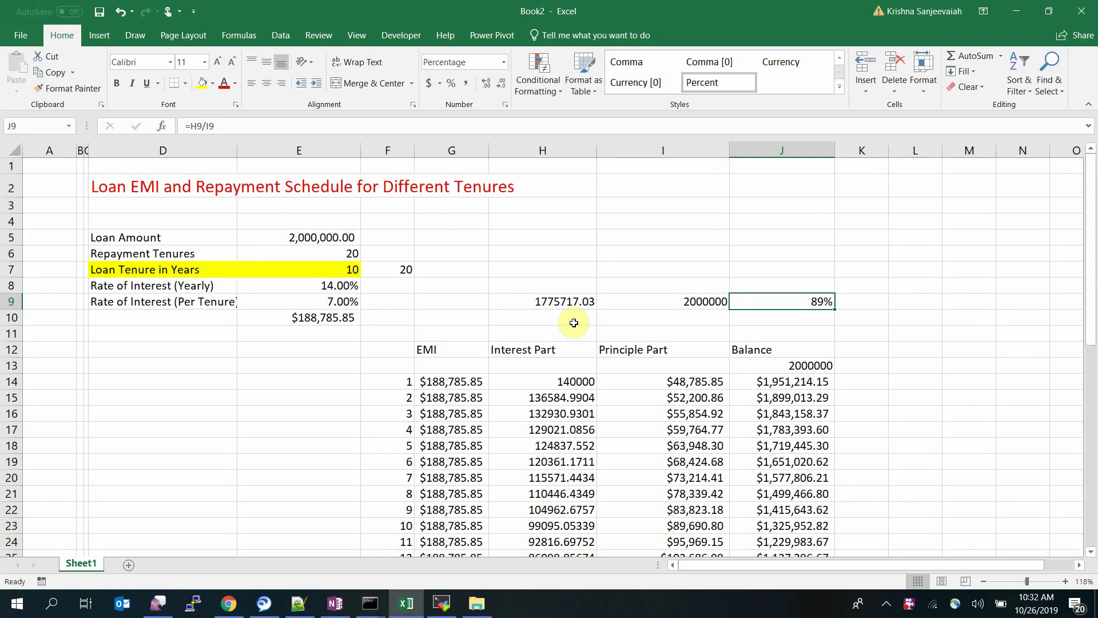